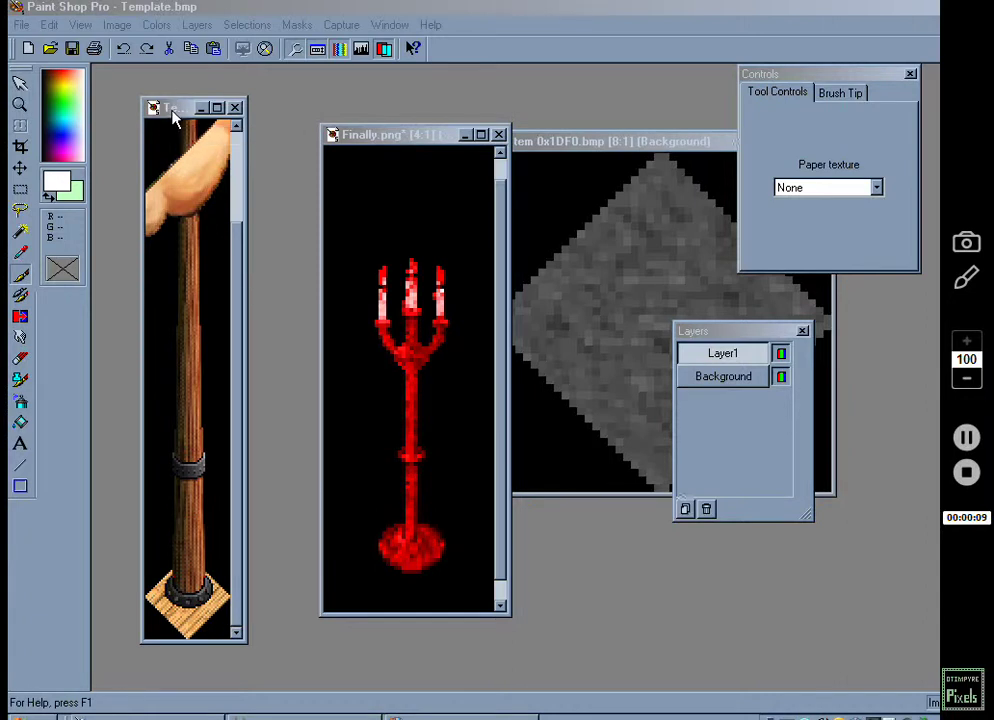
Arrange the image windows so the stone tile sits between the template and the red candelabra, with the tile at 5:1 zoom.
left_click_drag(173, 116, 184, 105)
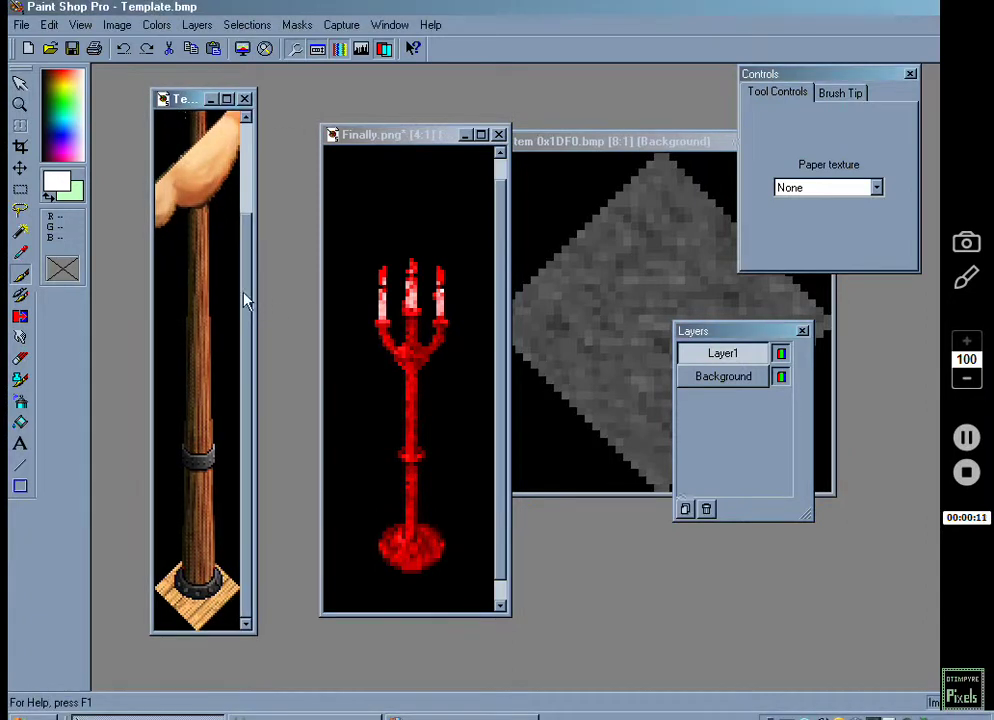
mouse_move(245, 300)
left_mouse_down()
mouse_move(251, 209)
mouse_move(243, 323)
left_mouse_up()
left_click_drag(179, 99, 155, 100)
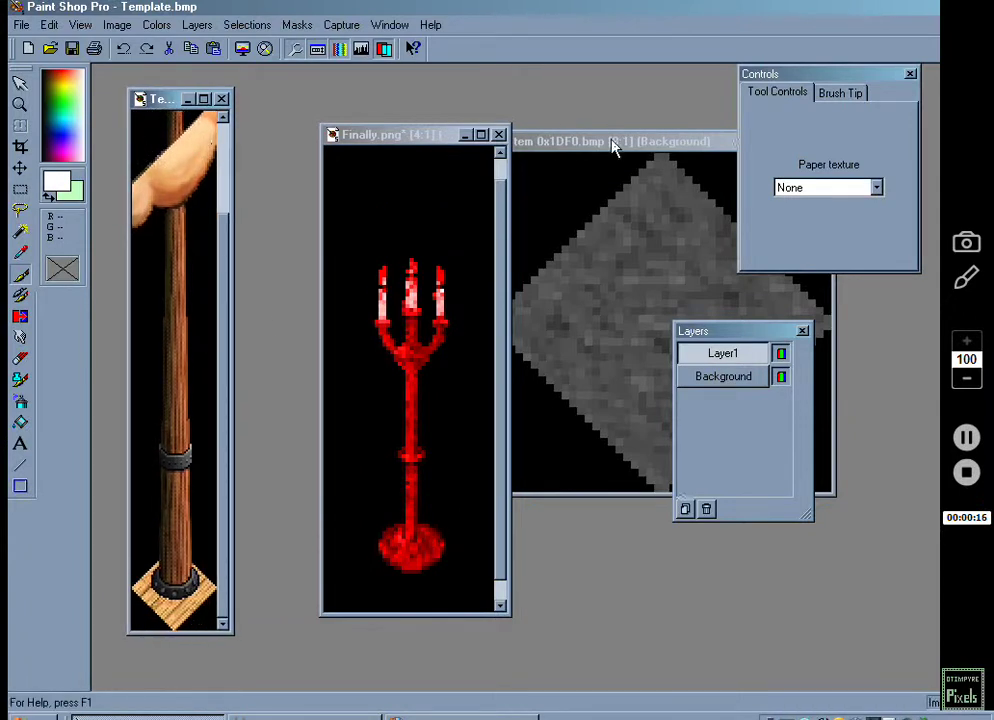
left_click_drag(614, 146, 362, 224)
left_click_drag(391, 140, 680, 152)
left_click_drag(422, 222, 434, 158)
scroll(433, 217, "down", 2)
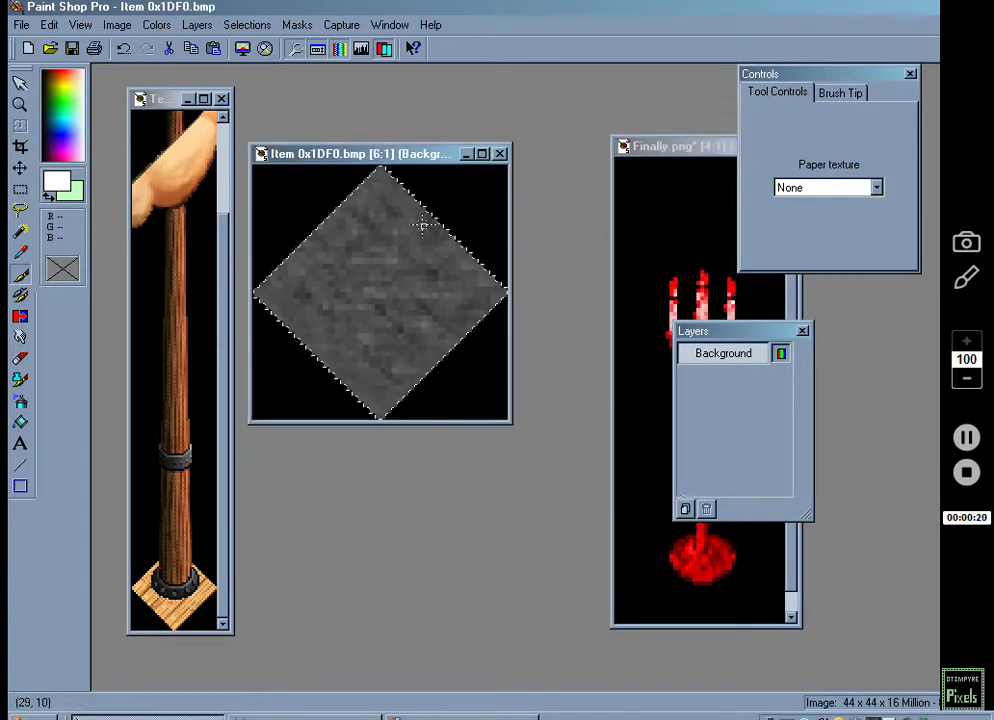
scroll(422, 226, "down", 2)
scroll(344, 204, "up", 1)
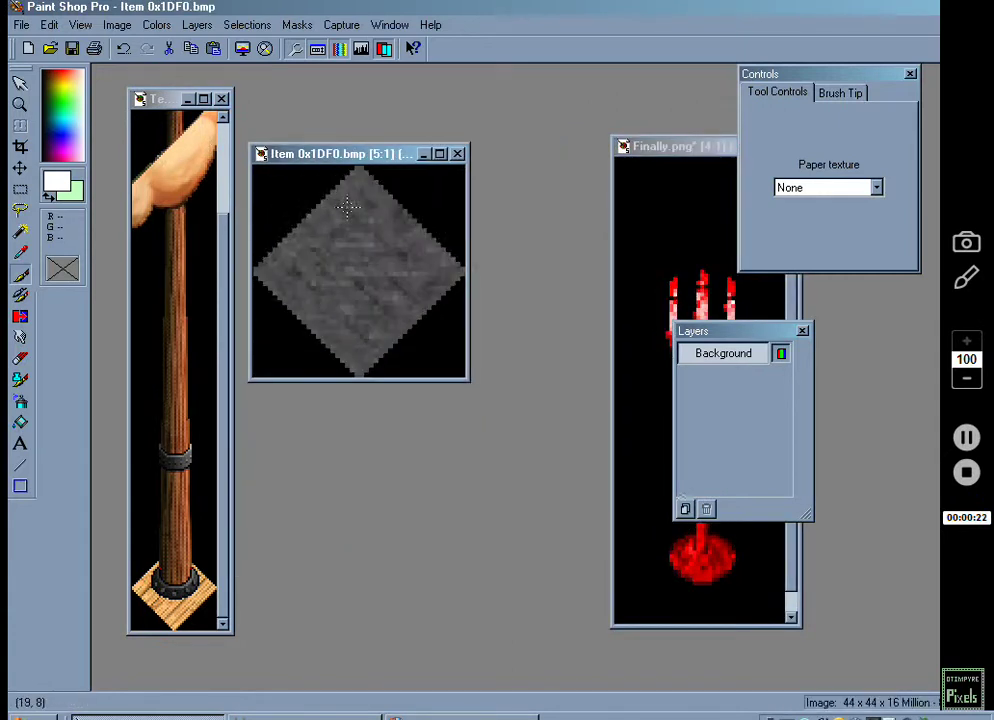
left_click(174, 103)
scroll(162, 211, "up", 1)
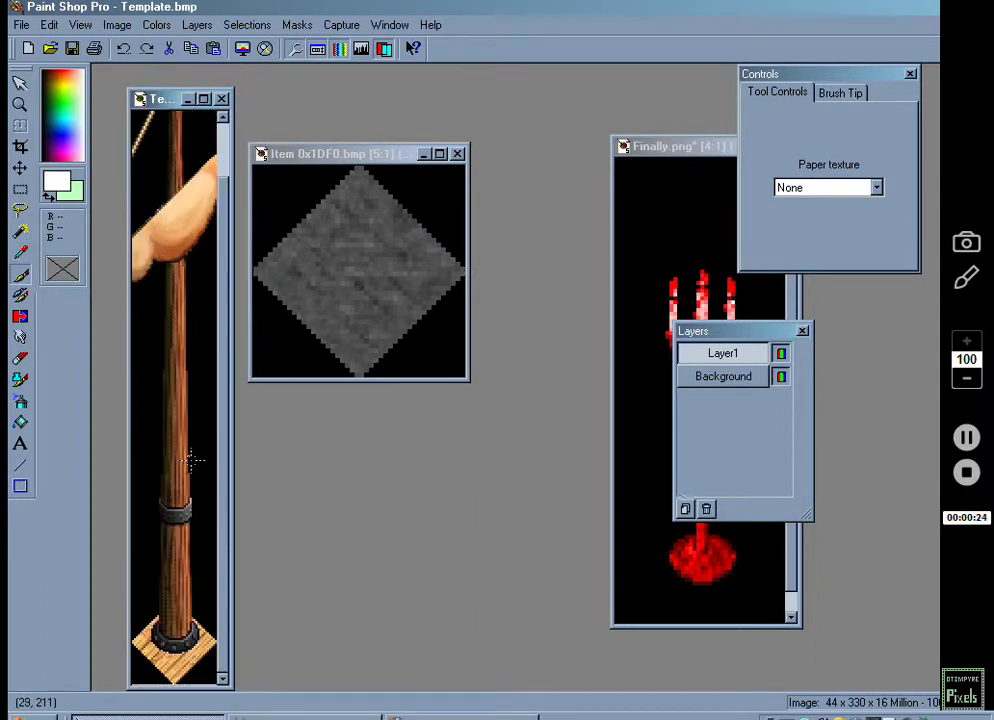
left_click_drag(225, 540, 228, 640)
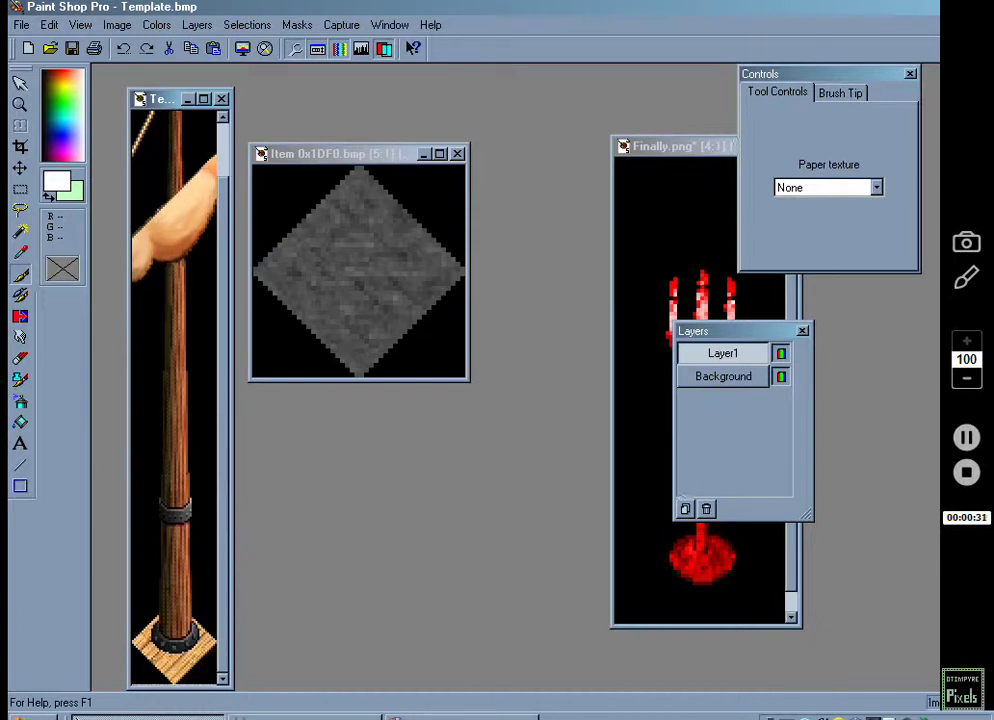
Switch to UOFiddler, choose BaredArchRight.bmp as the mast item's replacement image, and cancel the replacement.
left_click(305, 717)
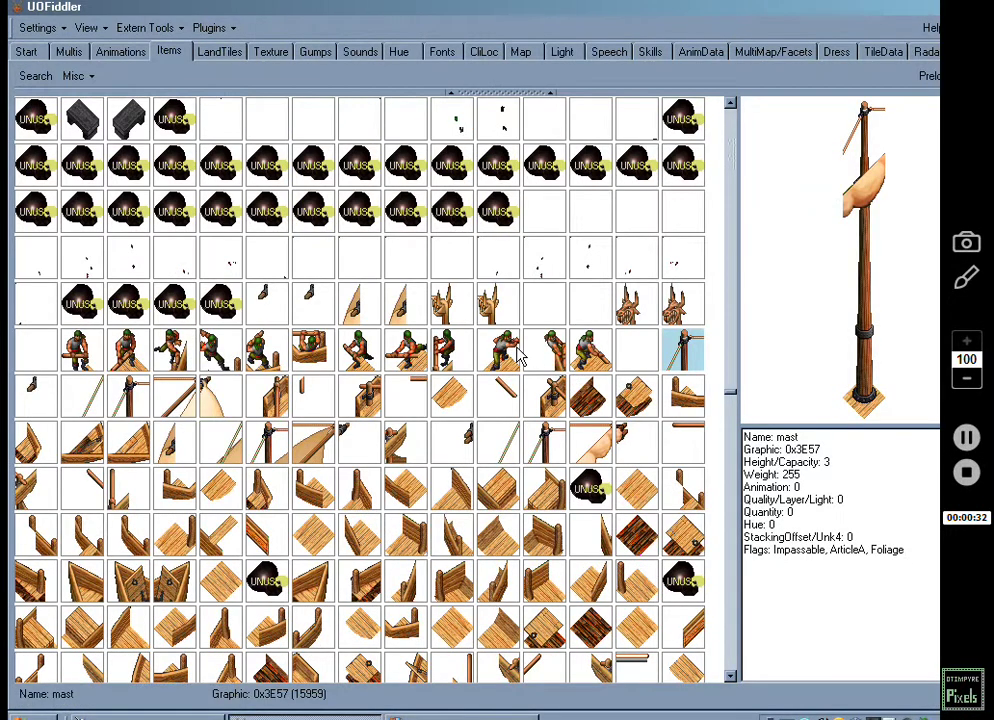
right_click(679, 355)
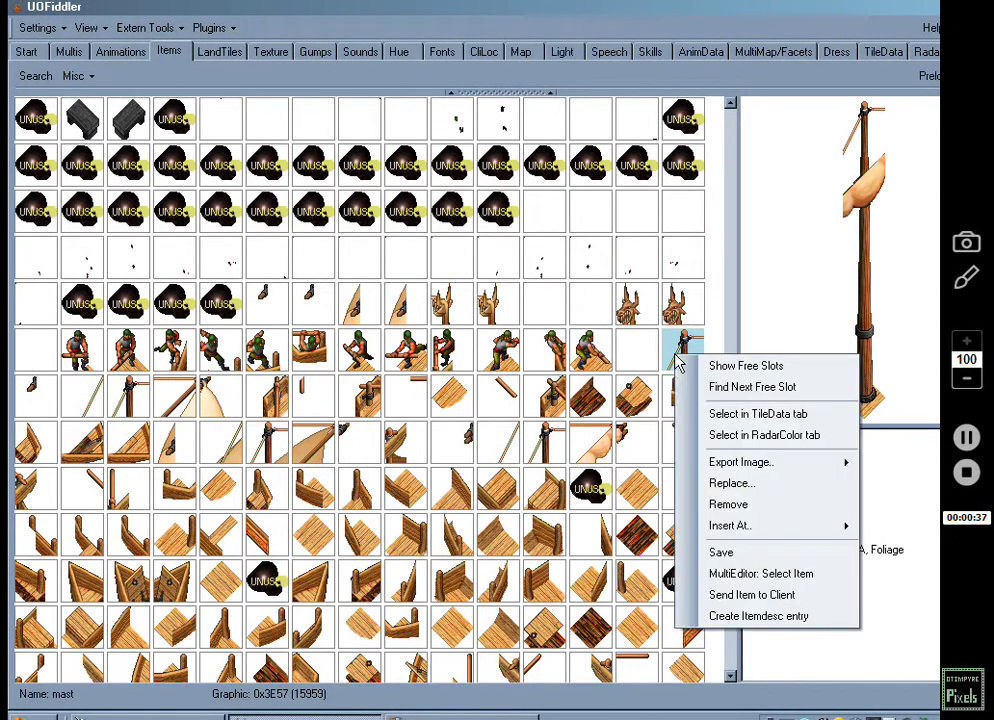
left_click(728, 484)
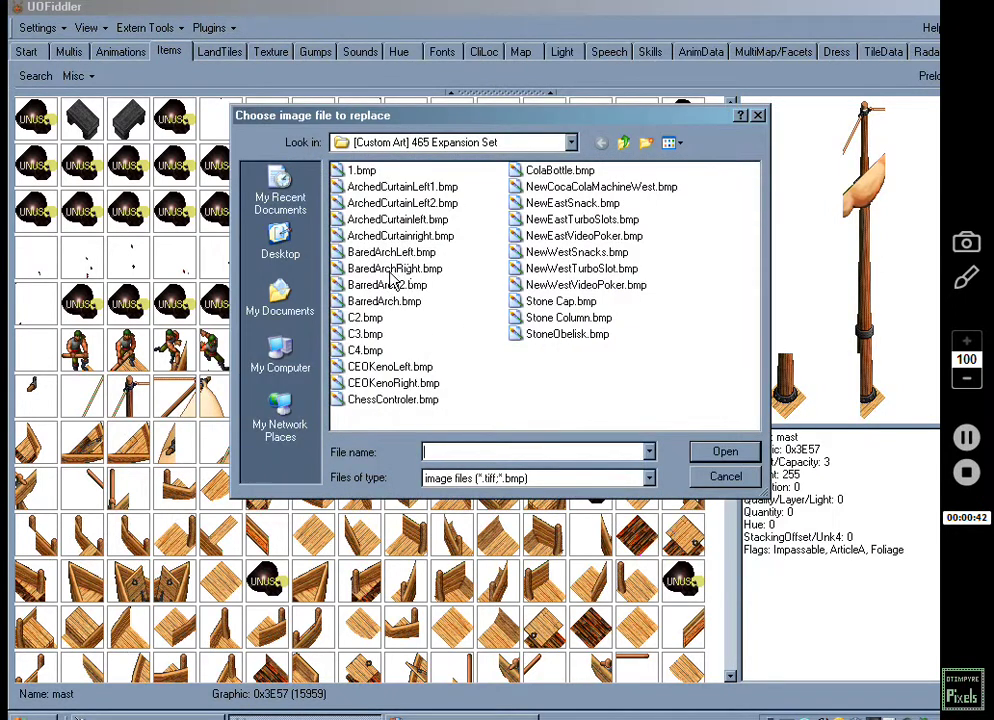
left_click(391, 270)
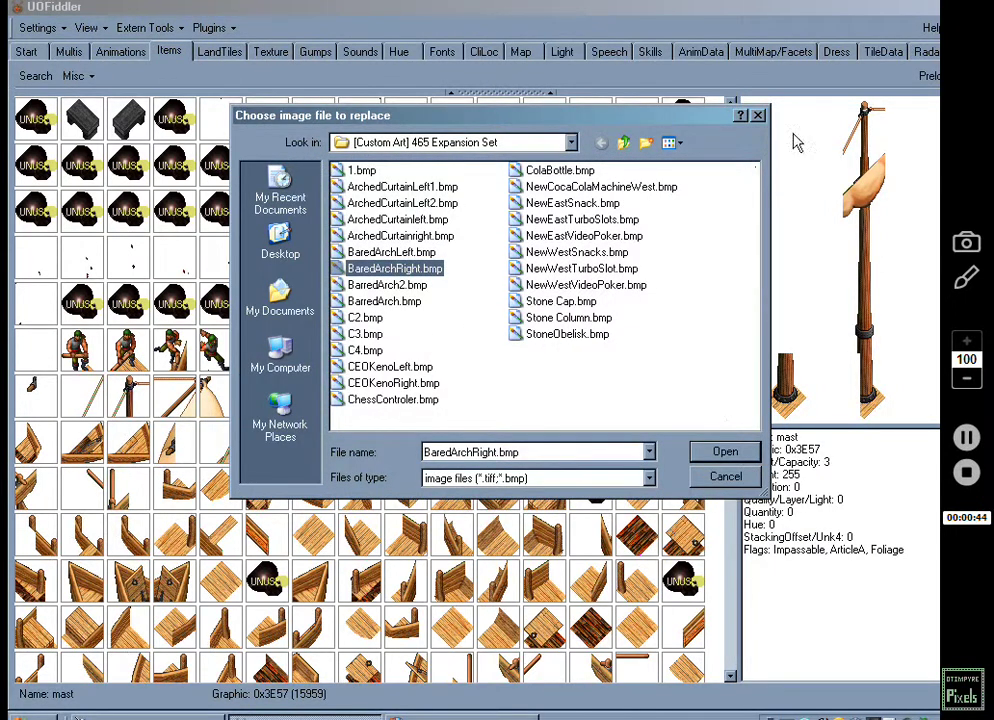
left_click(760, 114)
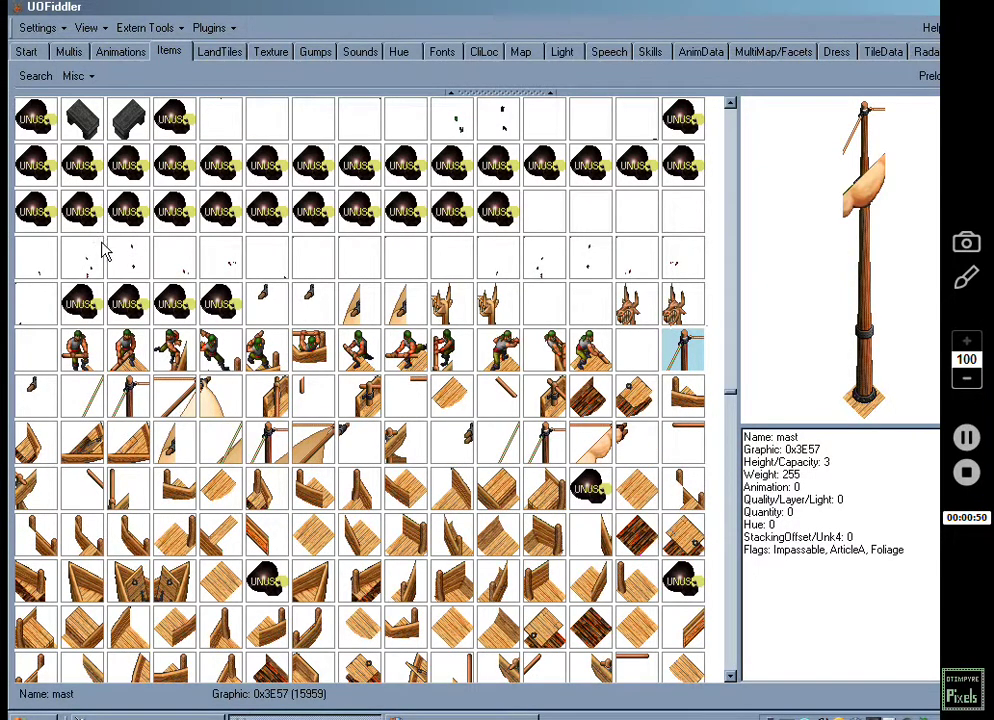
Look through the item art above the mast for unused slots and view the details of slot 0x3CA2.
scroll(200, 385, "up", 10)
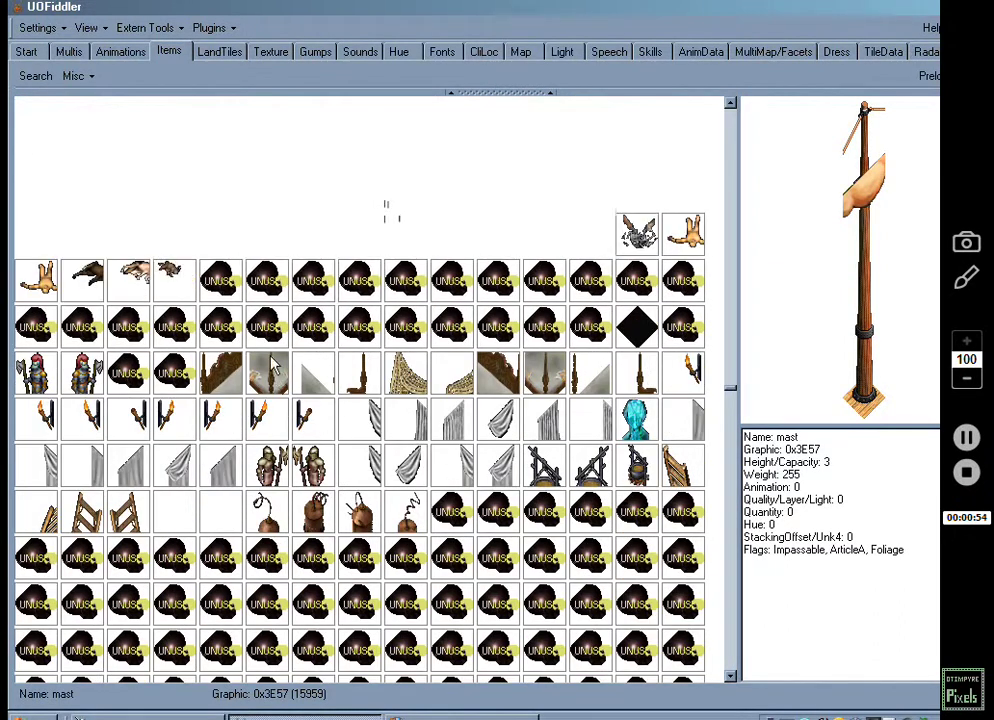
scroll(270, 385, "up", 2)
scroll(280, 372, "up", 7)
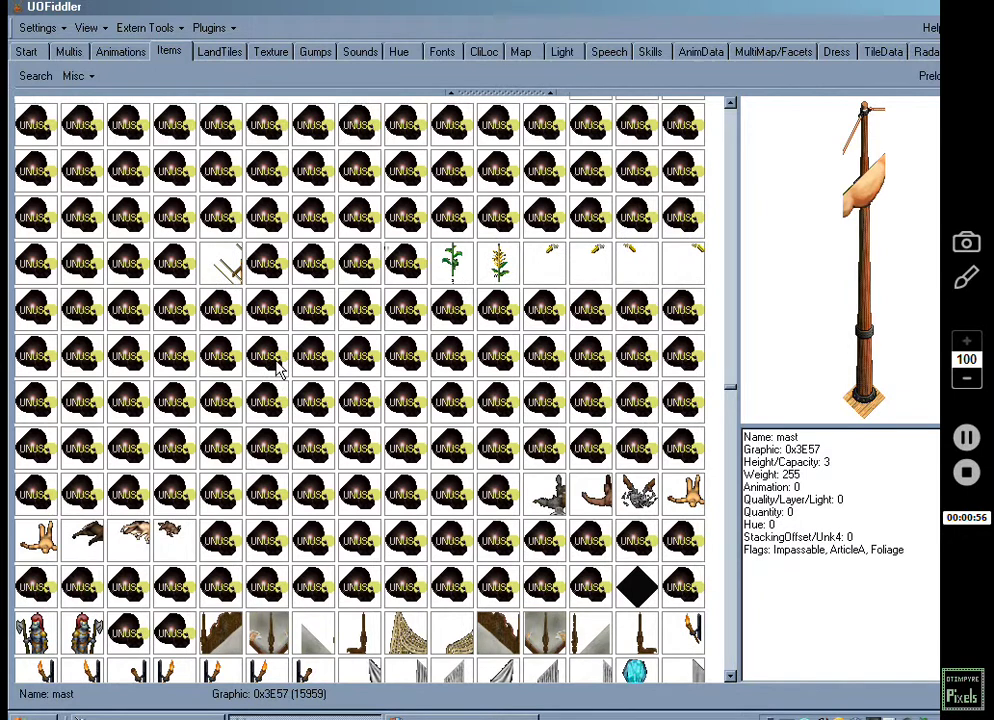
scroll(279, 370, "up", 2)
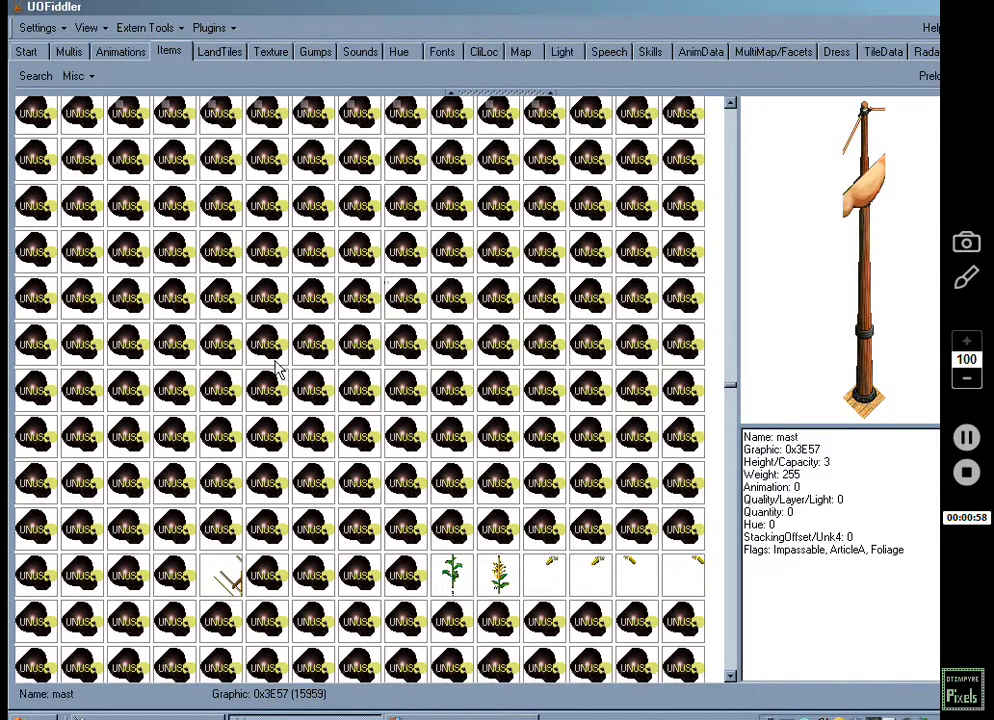
left_click(590, 205)
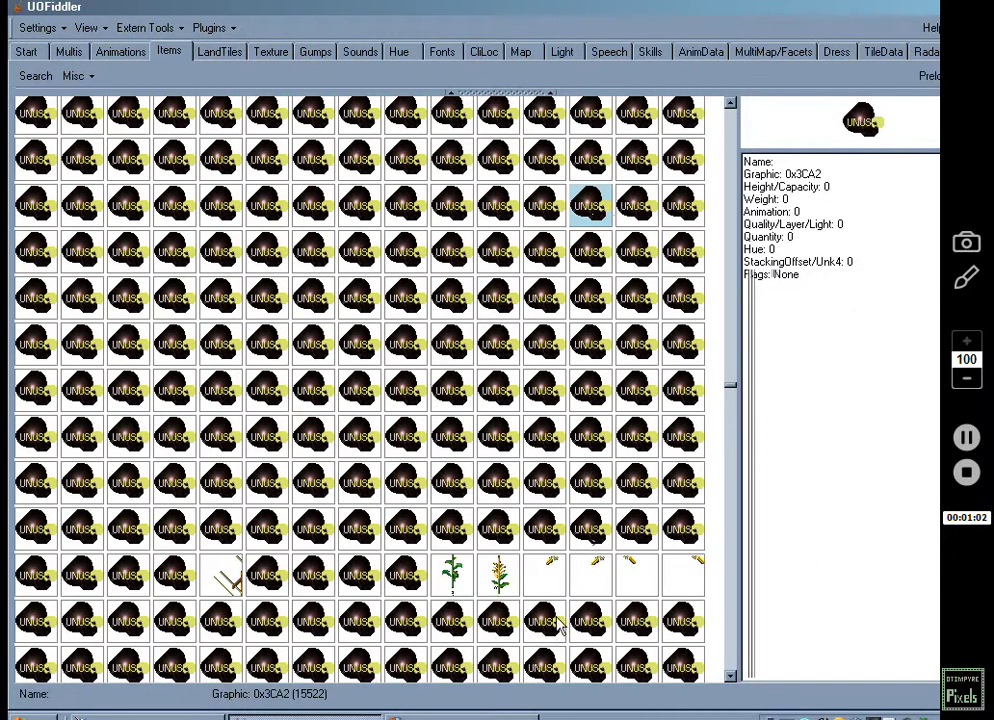
Switch back to Paint Shop Pro and examine the template's mast from its top down to its base tile.
left_click(150, 716)
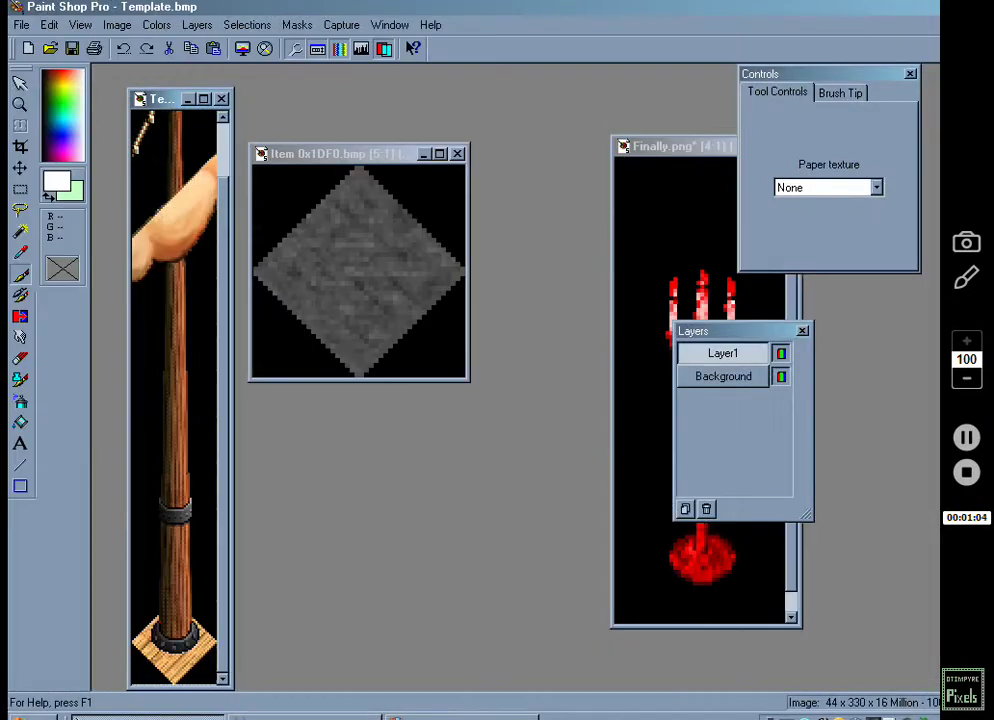
left_click_drag(172, 98, 172, 65)
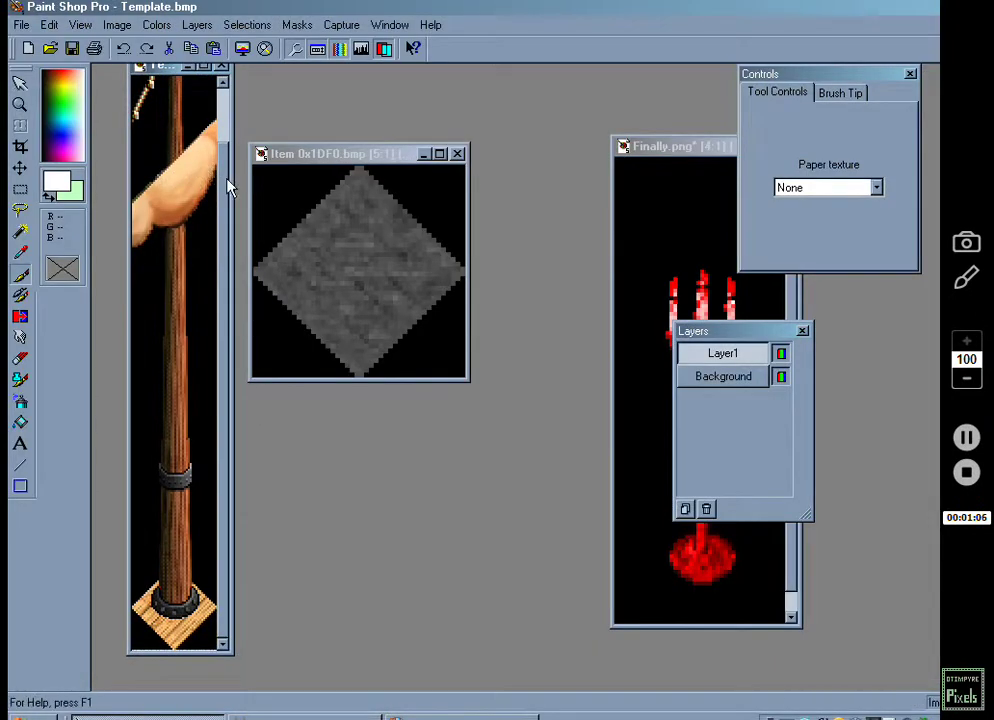
left_click_drag(225, 178, 225, 119)
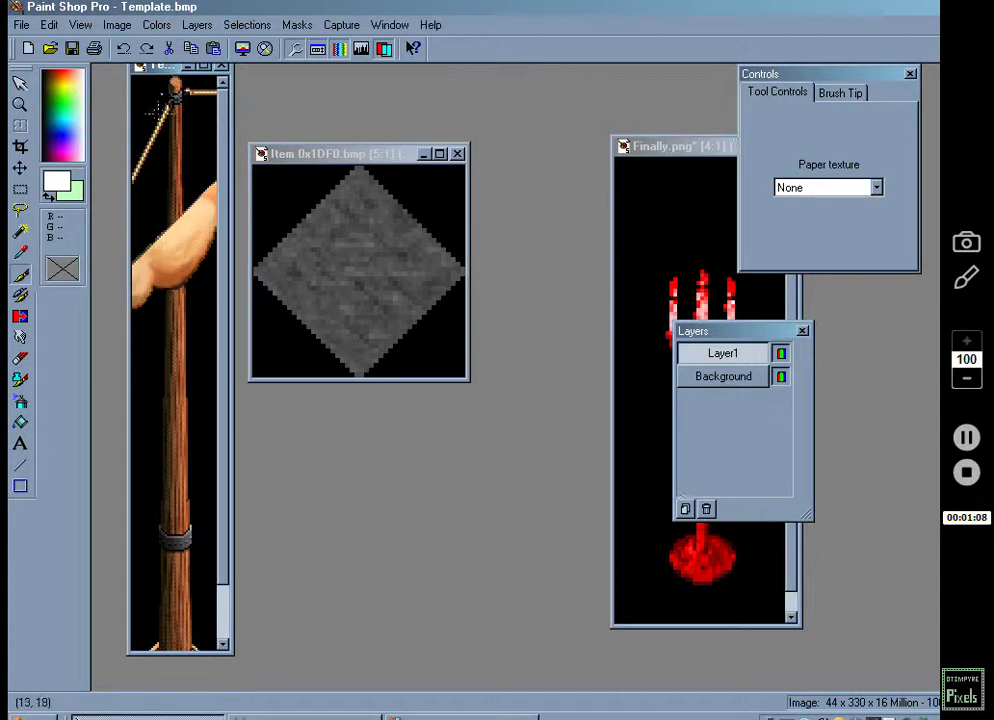
left_click_drag(225, 335, 225, 431)
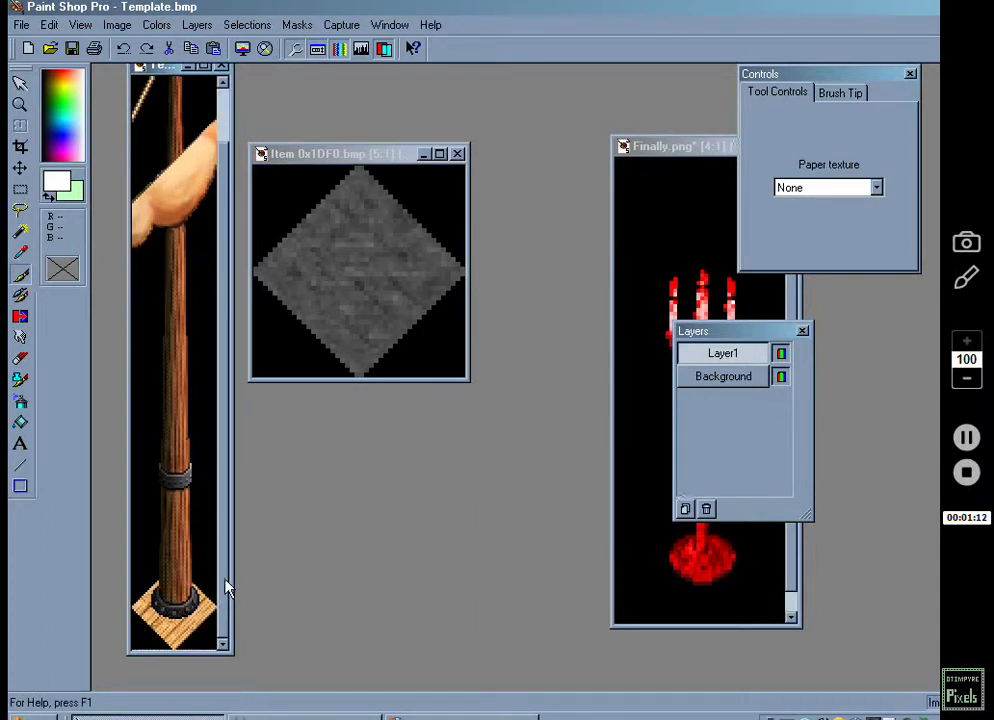
left_click_drag(226, 586, 250, 313)
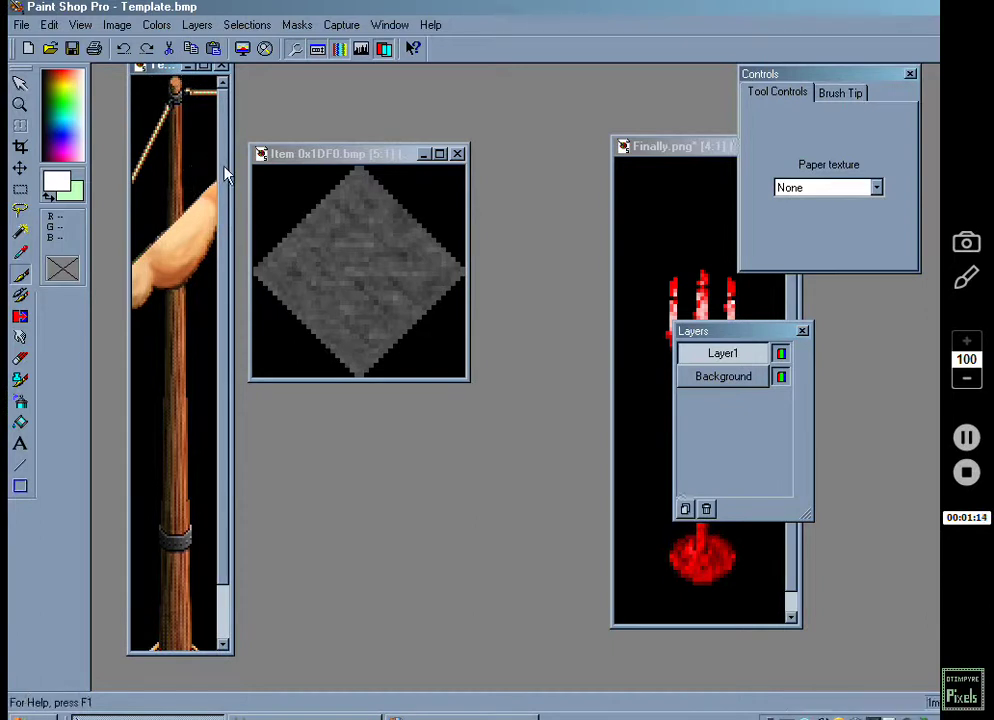
left_click_drag(225, 172, 223, 263)
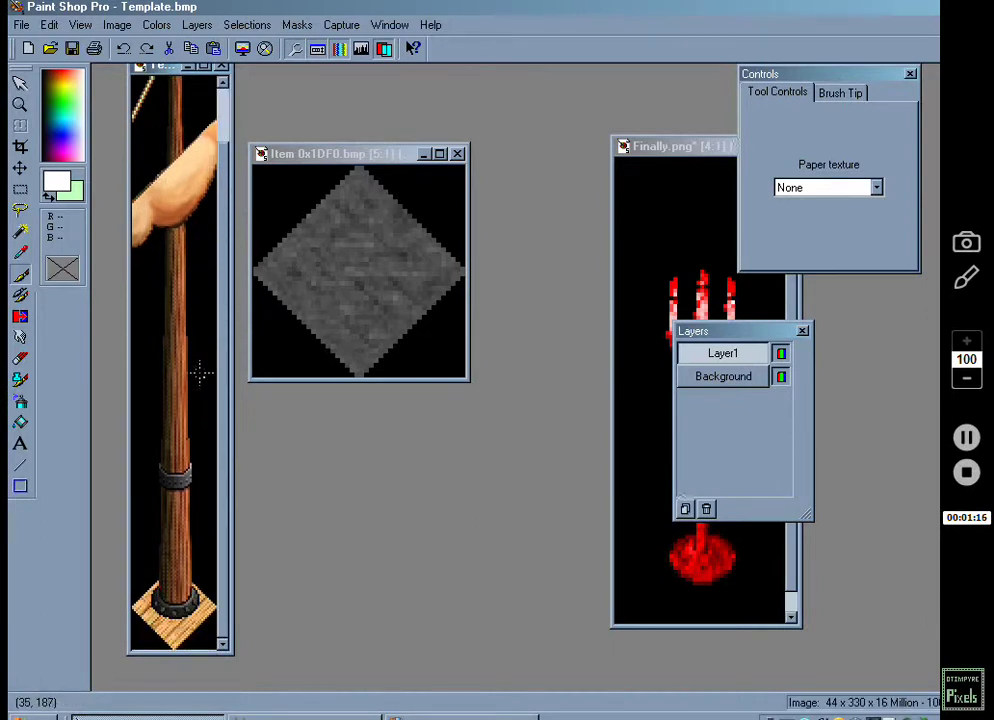
mouse_move(227, 393)
left_mouse_down()
mouse_move(220, 297)
mouse_move(220, 401)
left_mouse_up()
Examine the metal collar and wooden base tile of the template's mast at 8:1 zoom.
left_click(20, 103)
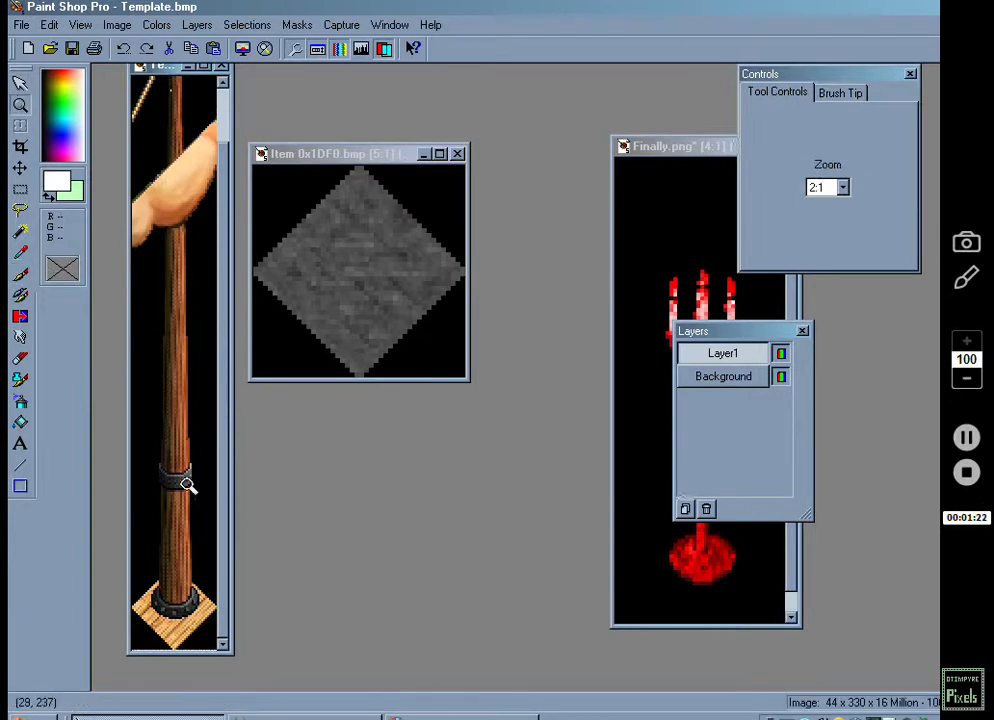
left_click(165, 610)
left_click(231, 645)
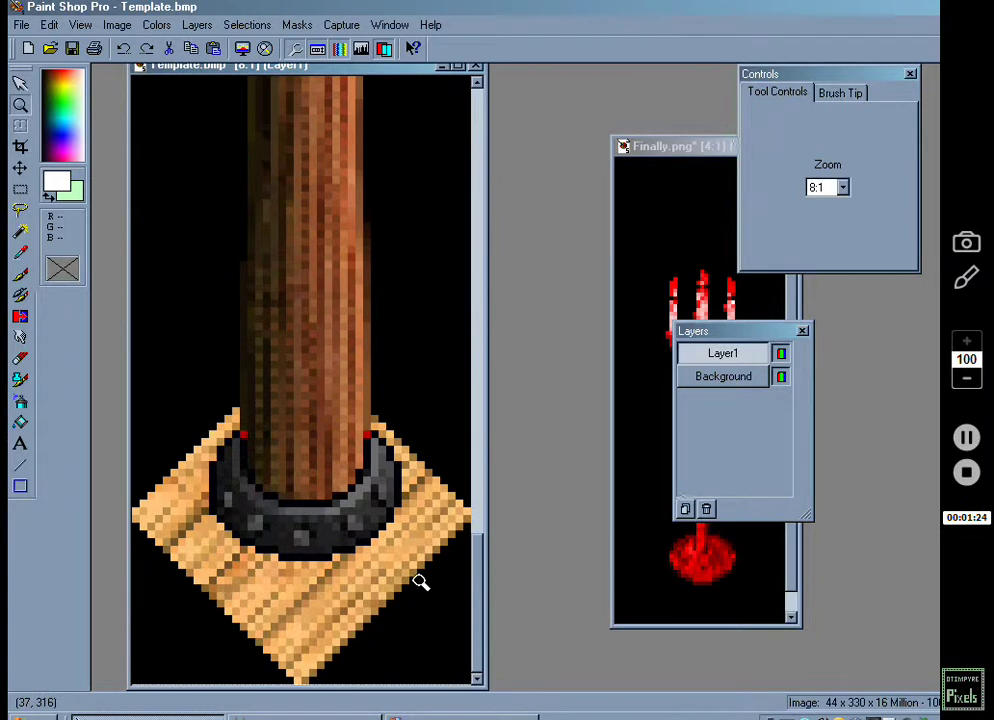
left_click_drag(239, 66, 208, 90)
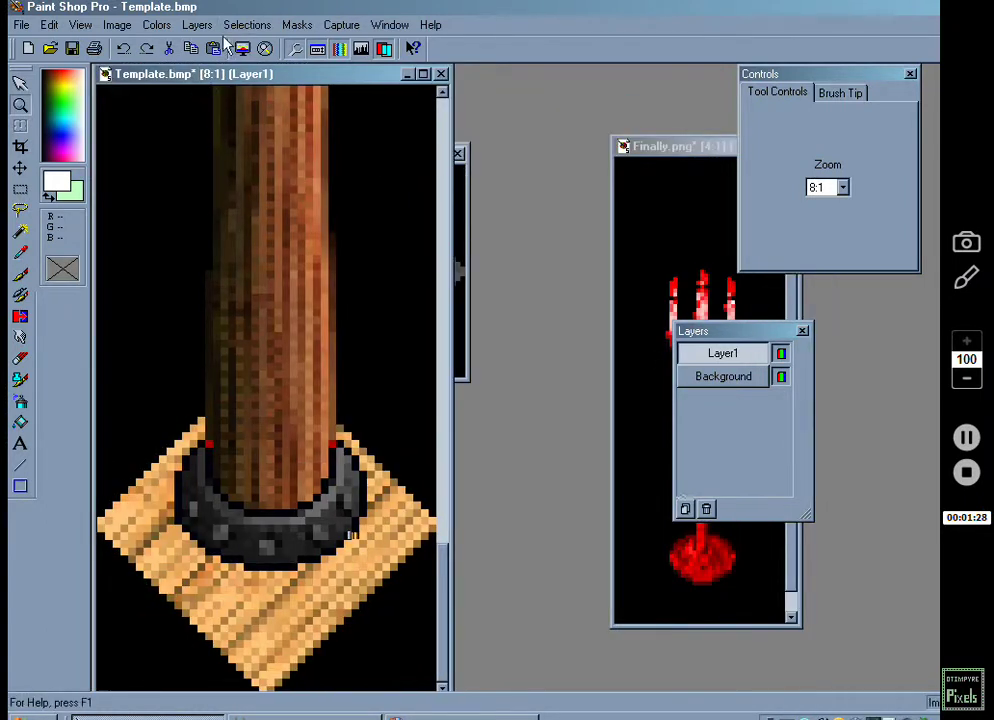
Return the template to 2:1 zoom and review the whole height of the mast.
scroll(160, 232, "down", 7)
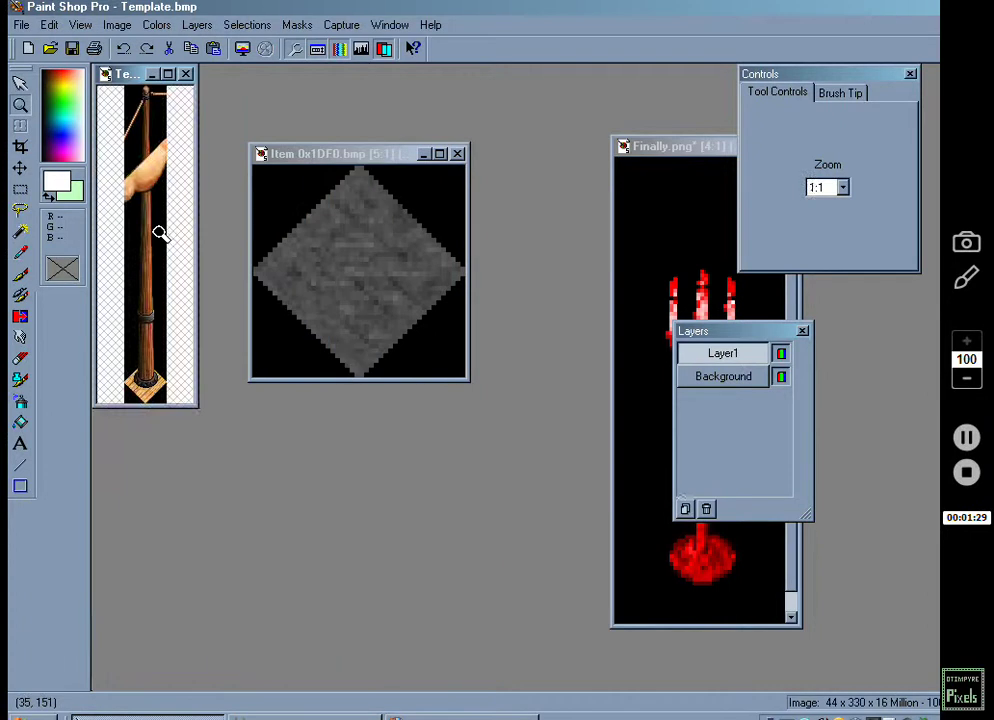
scroll(160, 232, "up", 1)
left_click_drag(110, 74, 135, 74)
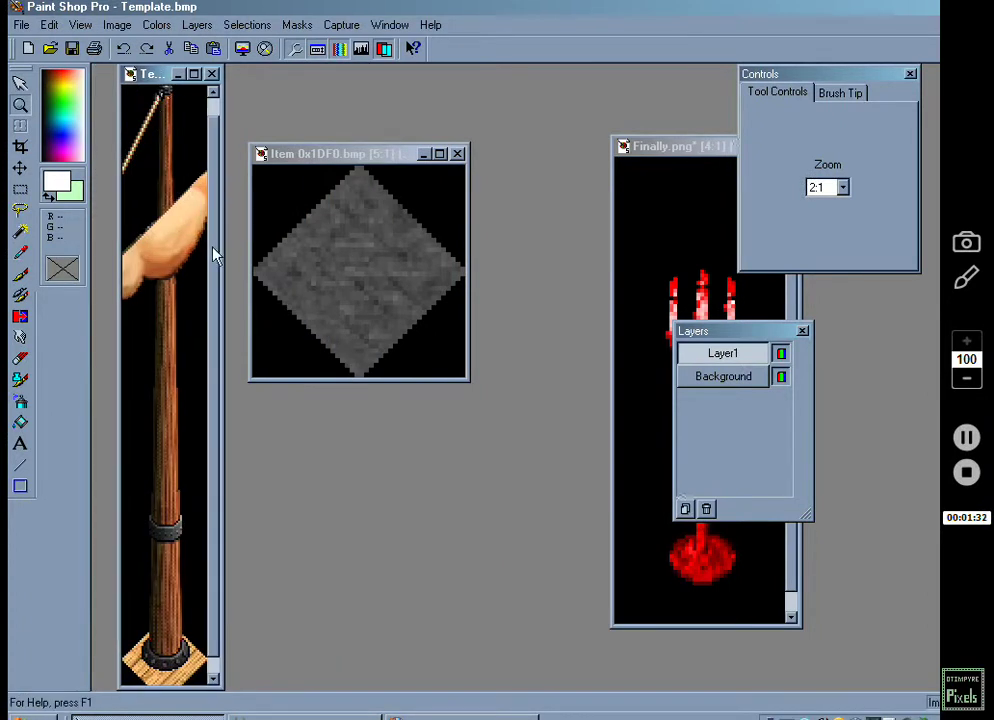
scroll(222, 166, "down", 1)
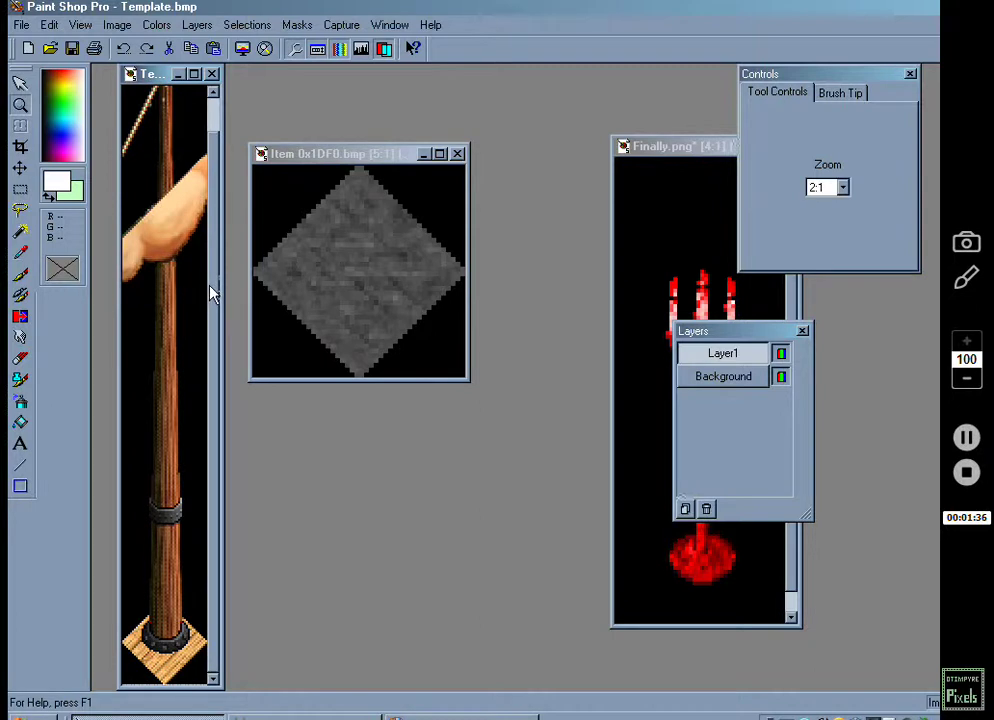
scroll(213, 285, "up", 2)
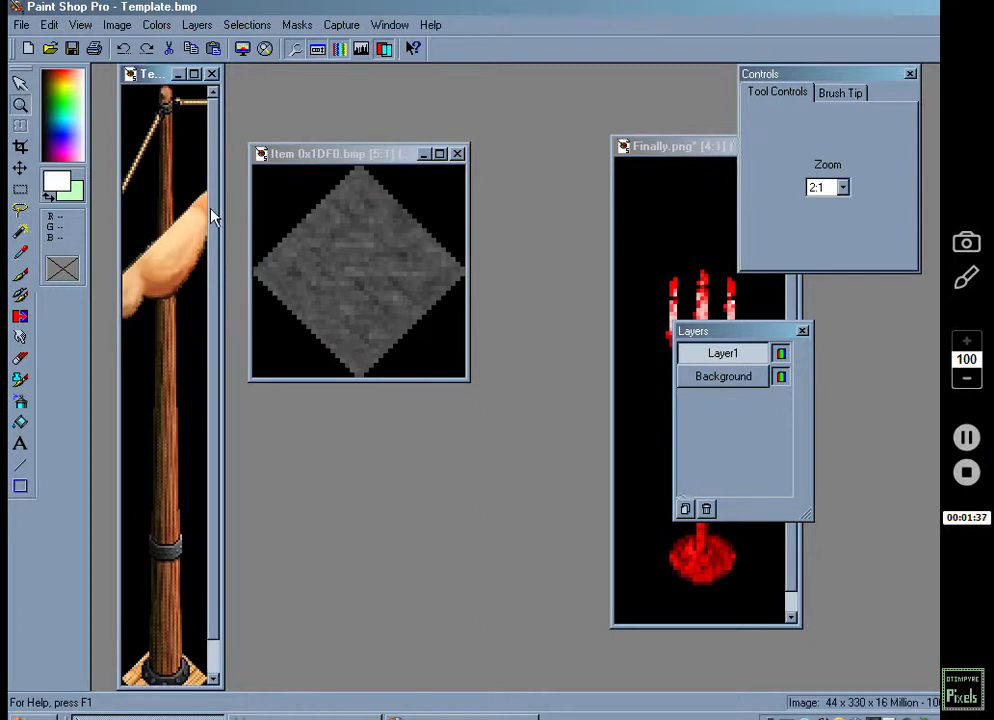
scroll(213, 283, "down", 2)
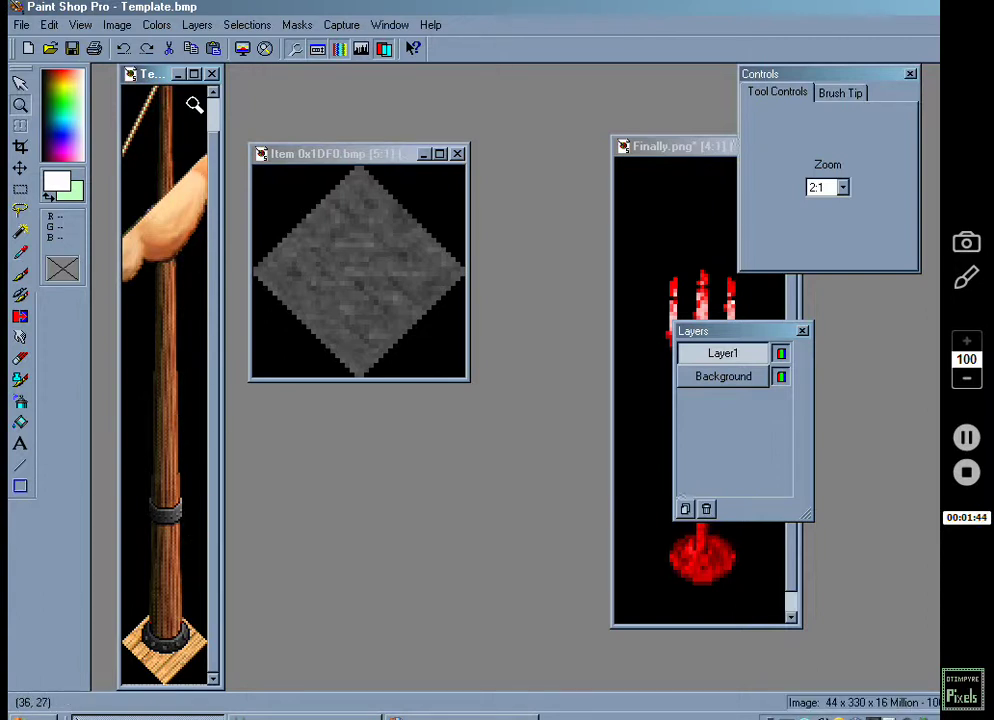
Add two new layers with default properties to Template.bmp.
left_click(197, 24)
left_click(209, 43)
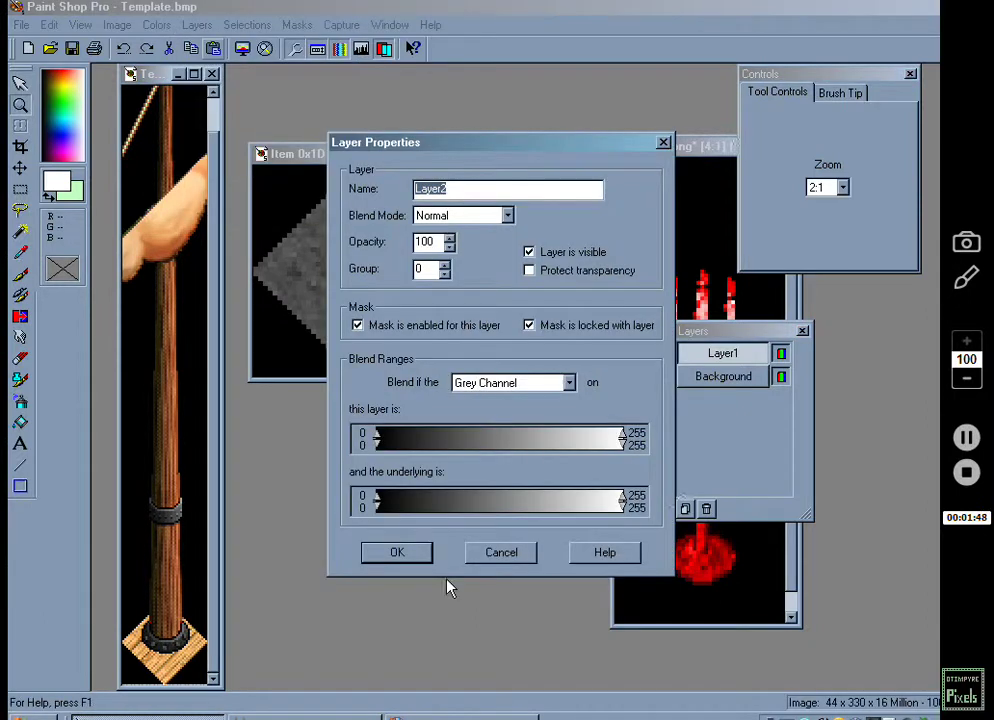
left_click(422, 560)
left_click(197, 24)
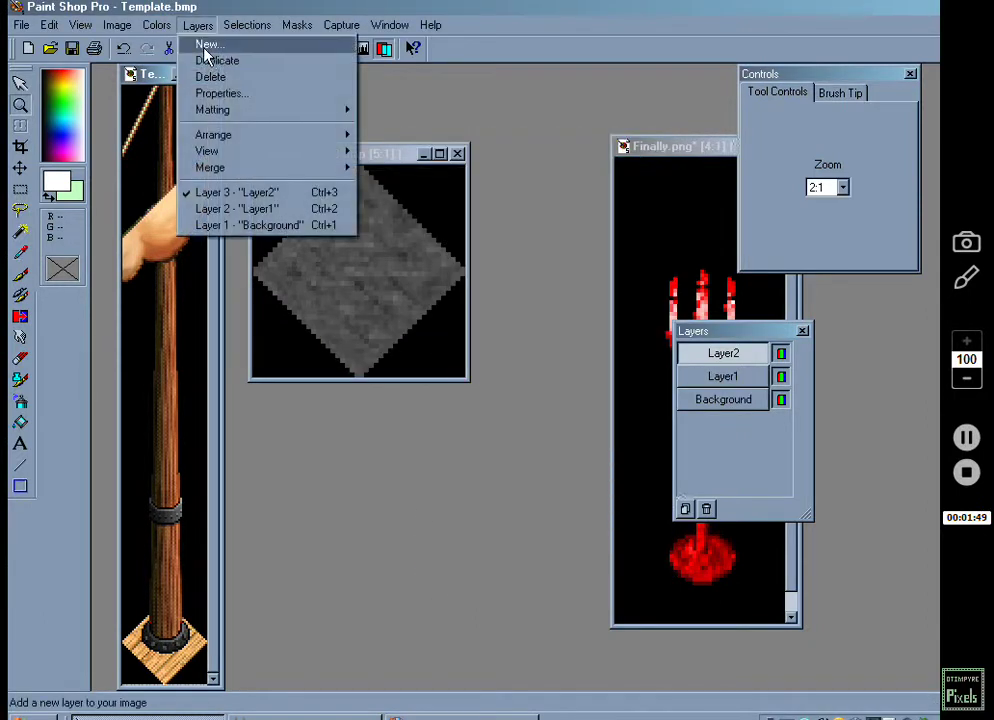
left_click(209, 44)
left_click(422, 555)
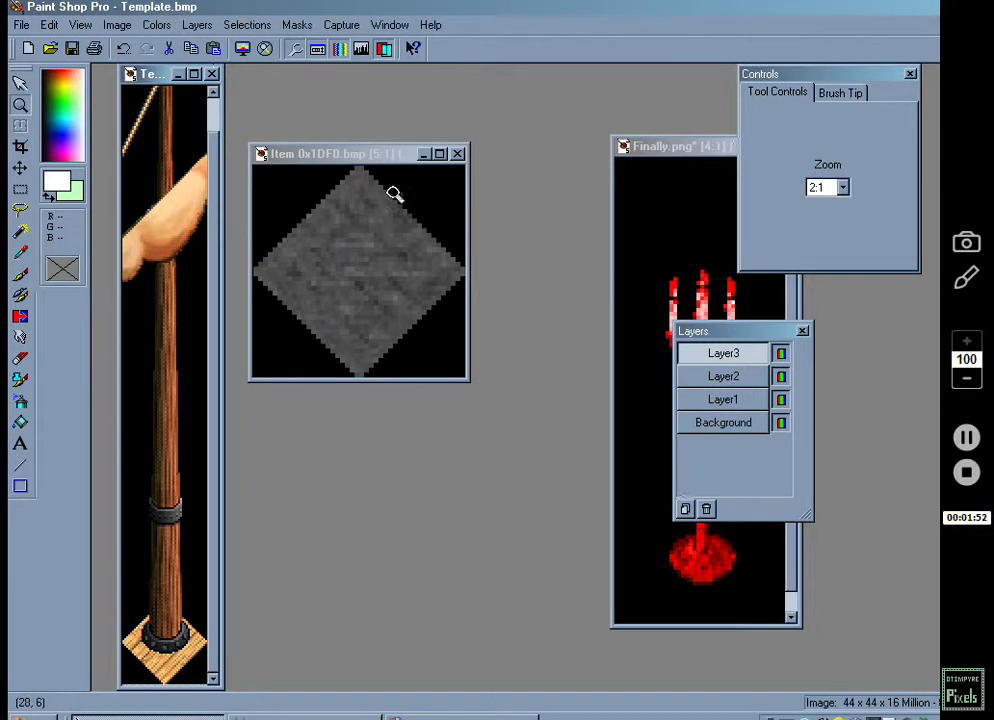
Move the Layers palette off the candelabra image and make Layer3 the active layer.
left_click_drag(737, 418, 736, 422)
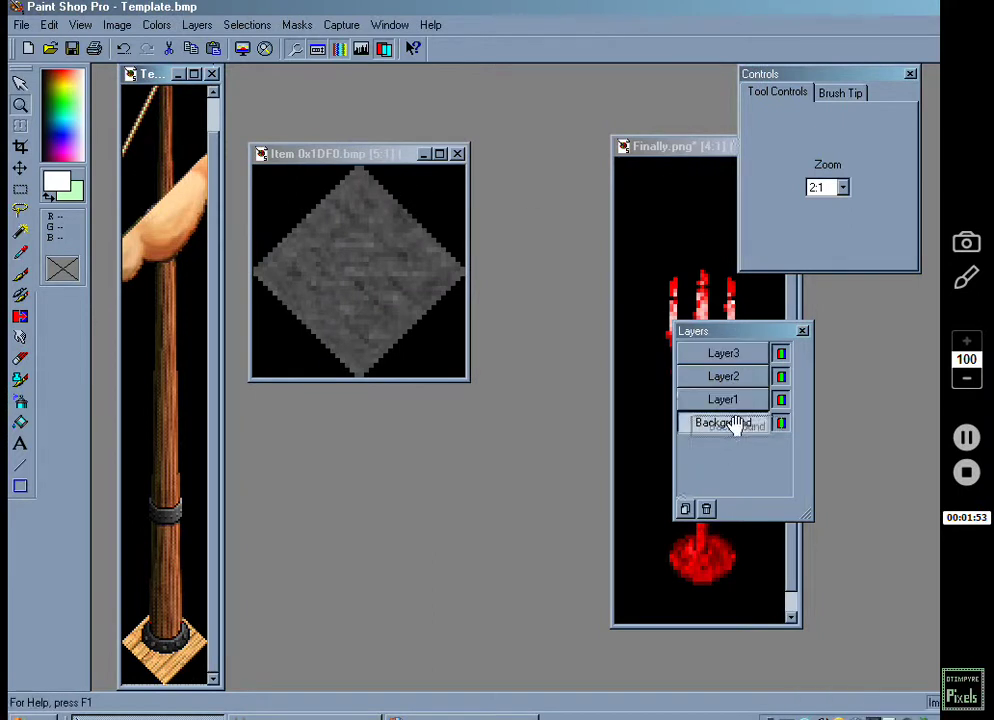
left_click_drag(716, 343, 359, 339)
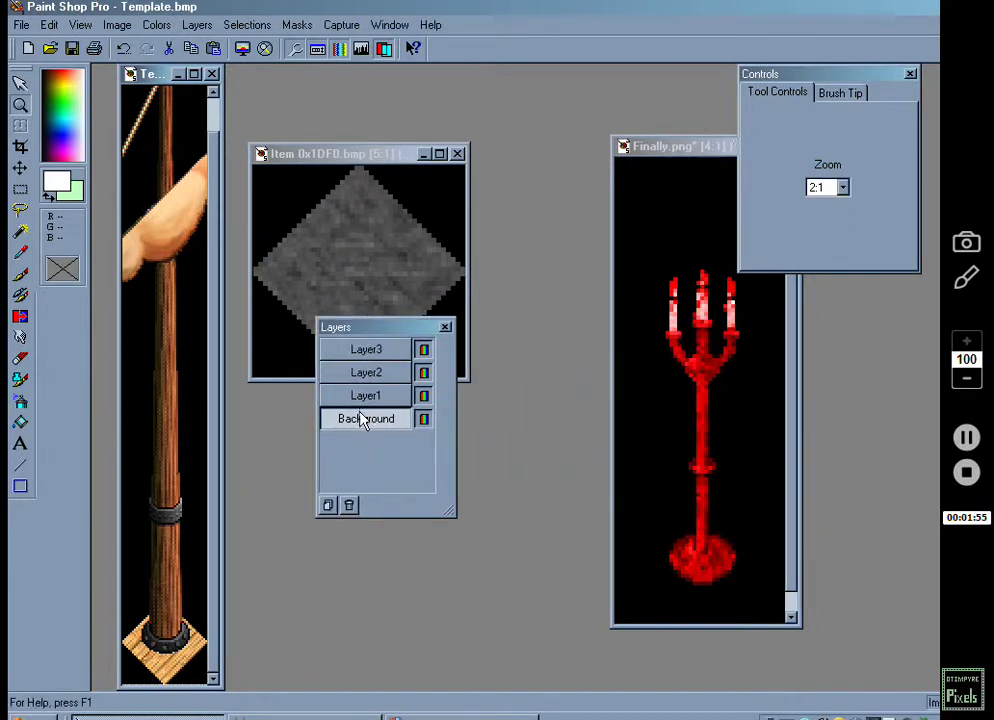
left_click(367, 349)
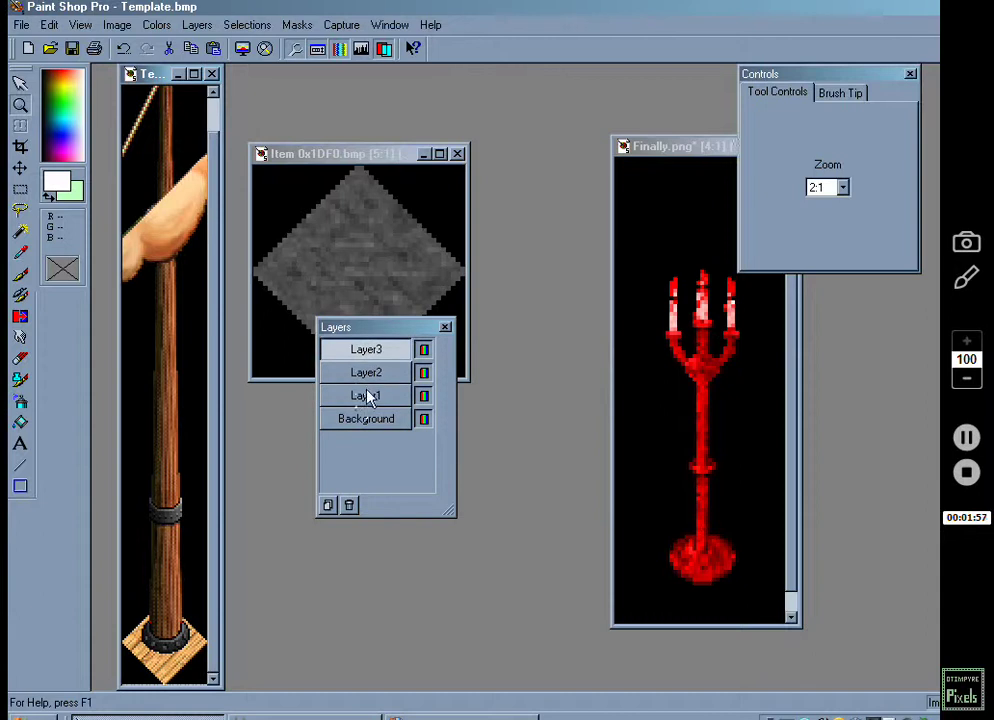
Make Layer1 of the template active, and clear the existing selection on the Item 0x1DF0.bmp stone tile.
left_click(367, 393)
left_click(359, 158)
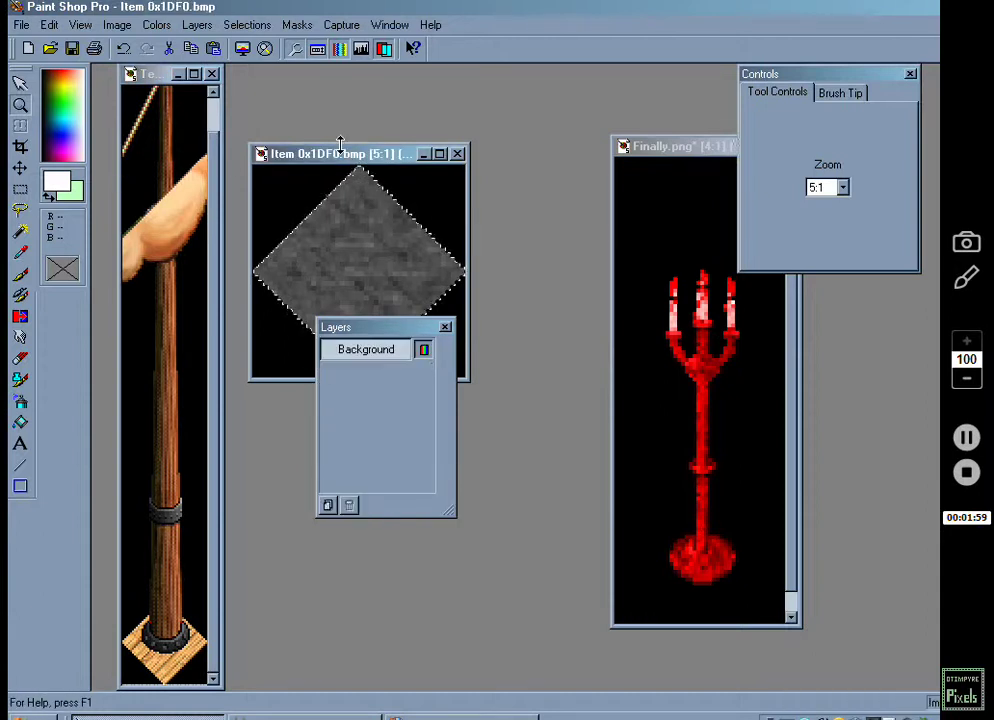
left_click(246, 24)
left_click(245, 60)
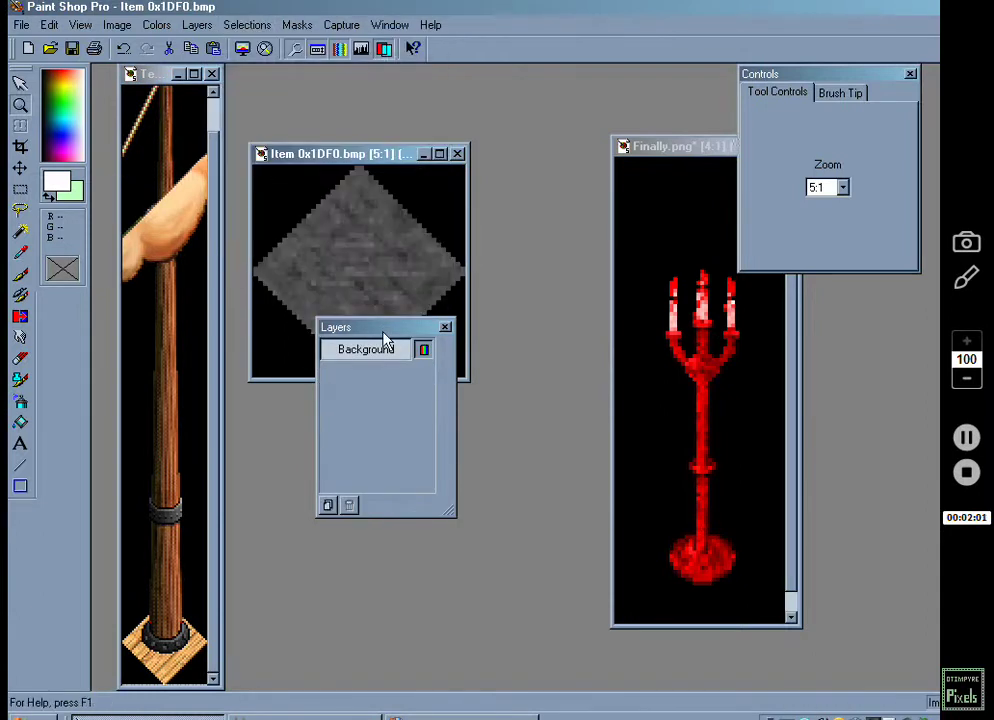
left_click_drag(385, 340, 525, 488)
Select the stone diamond by Magic Wand selecting all four black corners of the tile image and inverting the selection.
left_click(20, 232)
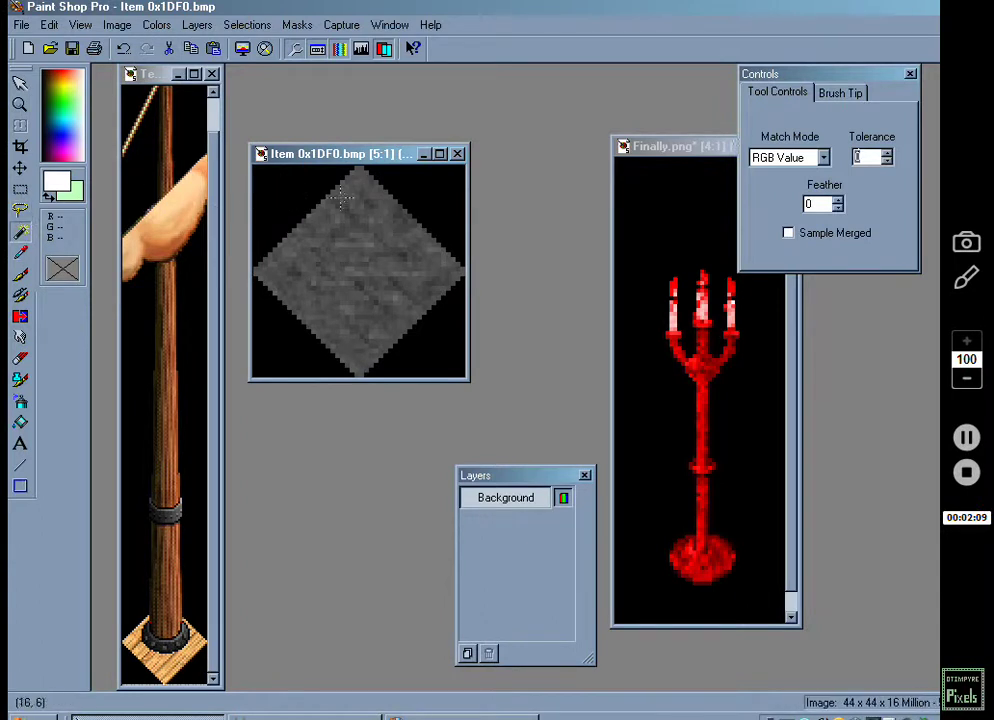
left_click(309, 199)
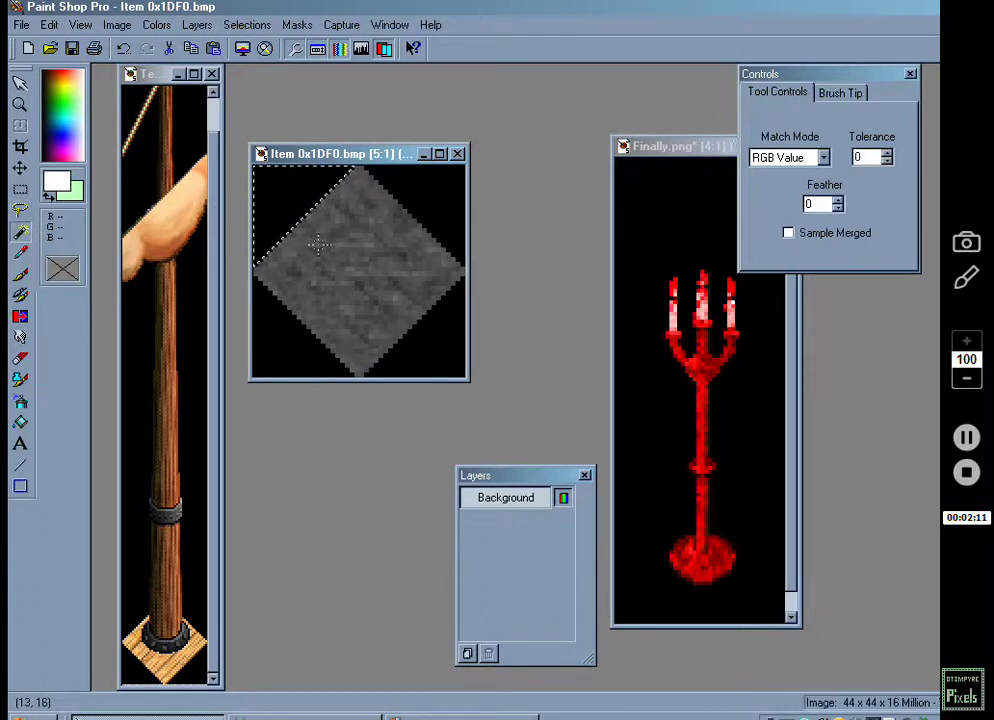
left_click(274, 312, "shift")
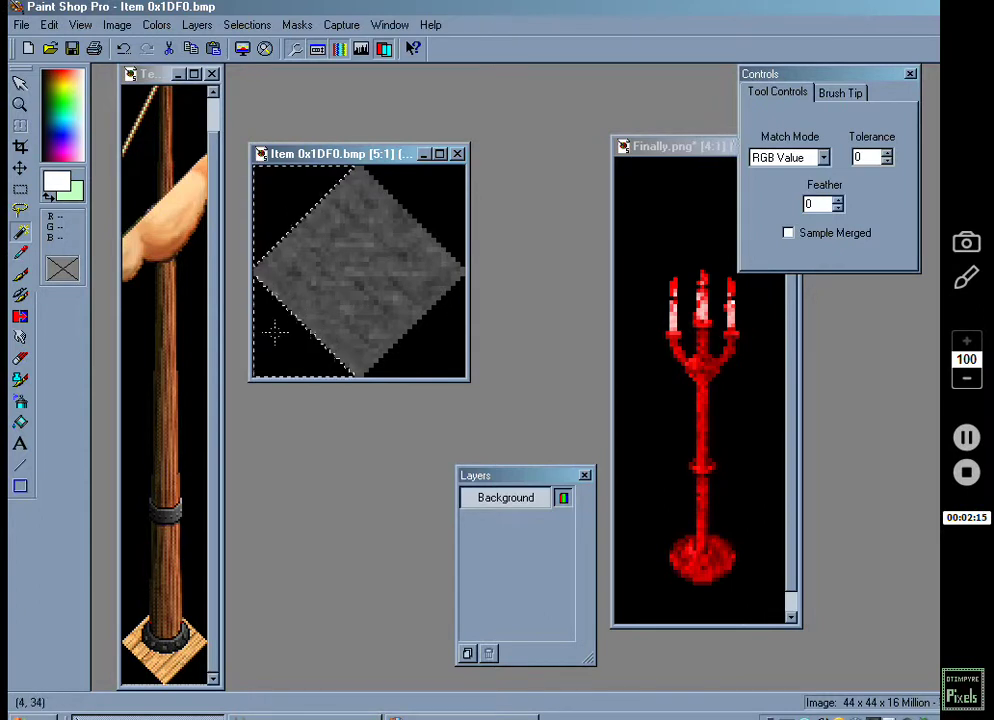
left_click(433, 348, "shift")
left_click(434, 222, "shift")
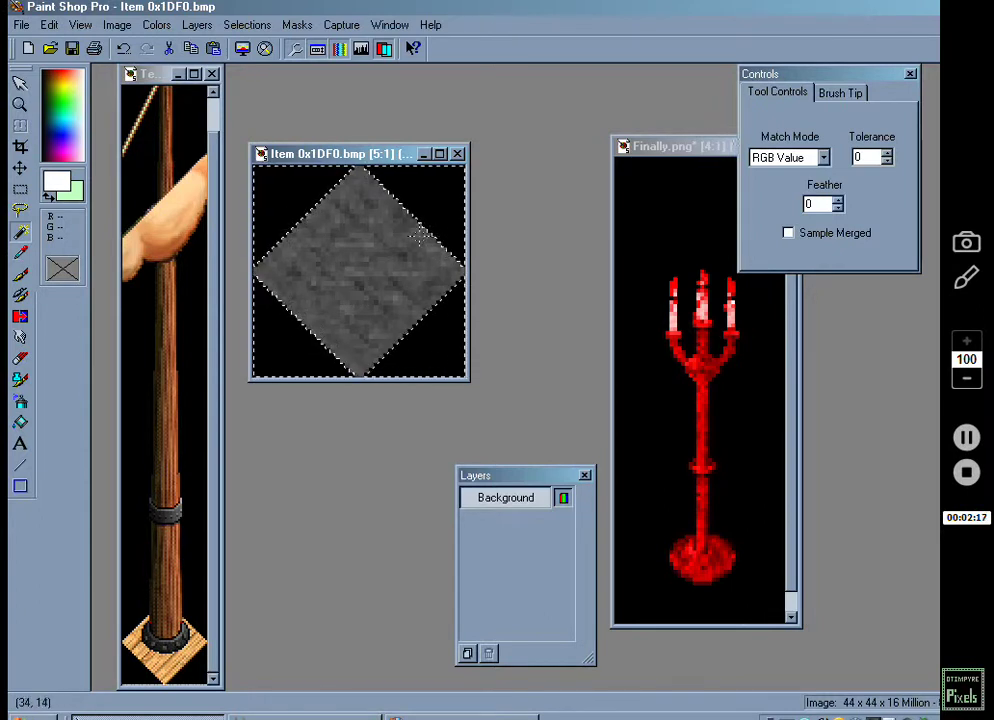
left_click(246, 24)
left_click(244, 98)
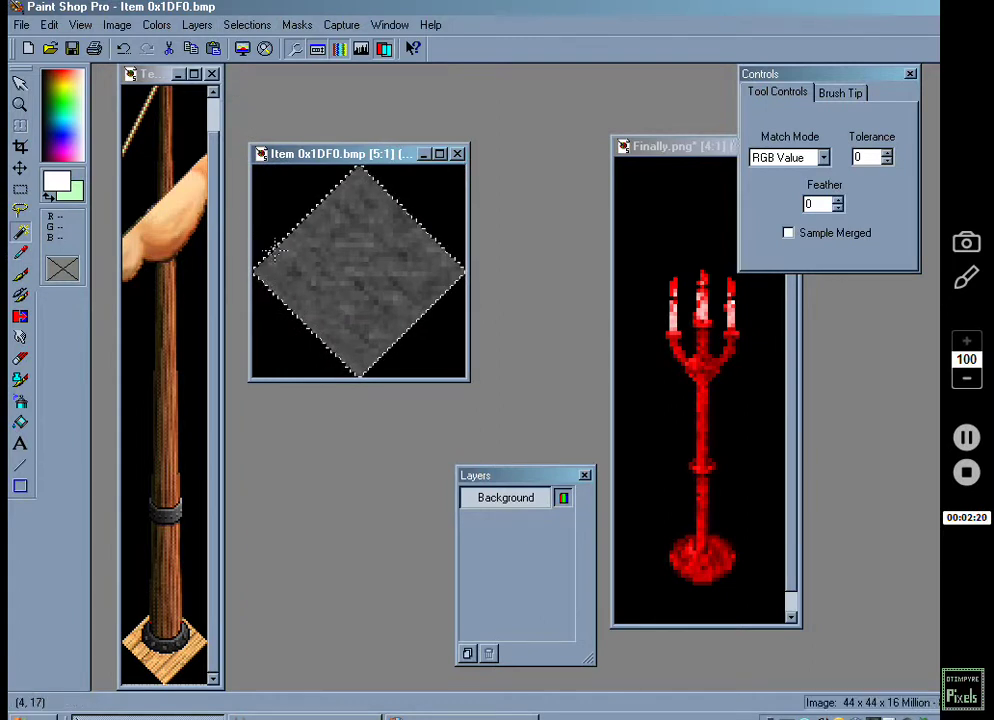
Copy the selected stone tile and switch back to Template.bmp.
left_click(50, 26)
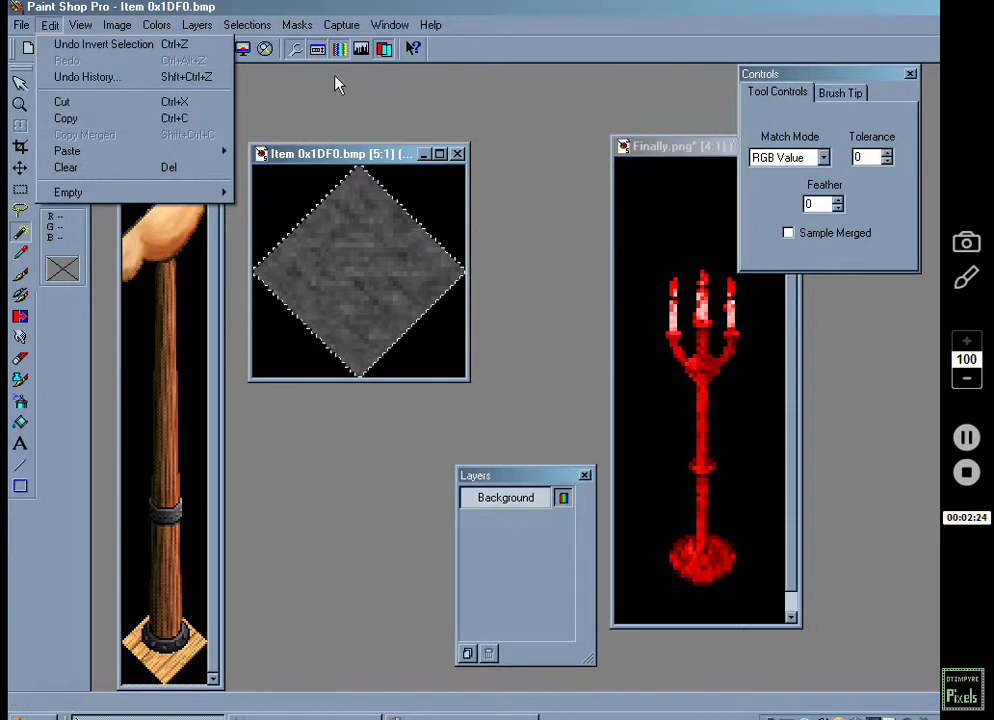
left_click(337, 154)
left_click(147, 76)
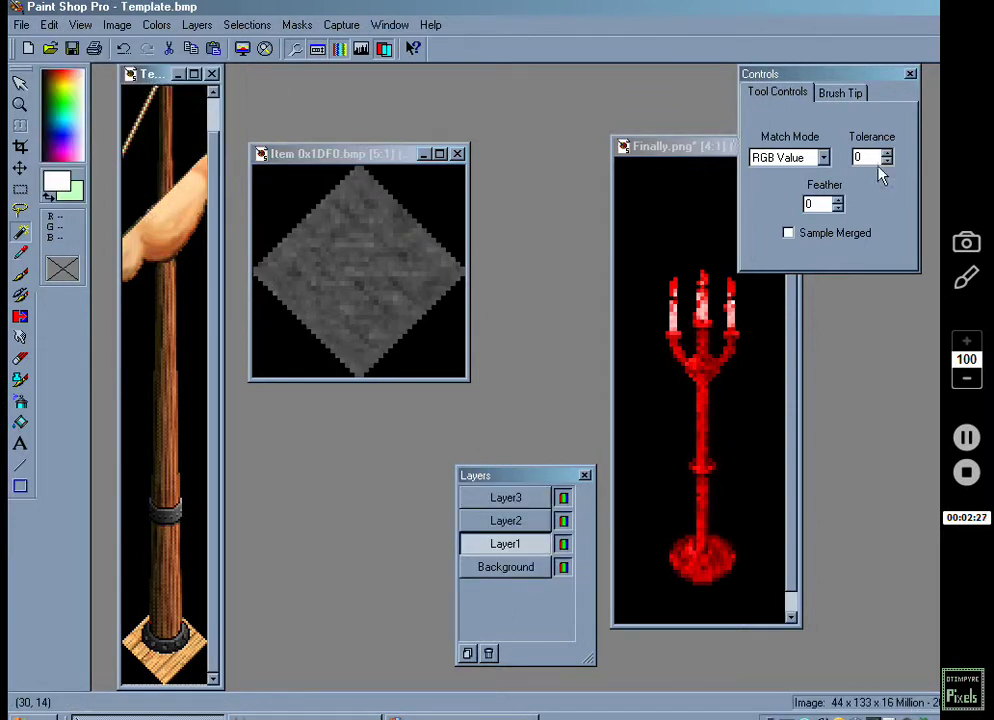
left_click_drag(530, 482, 455, 480)
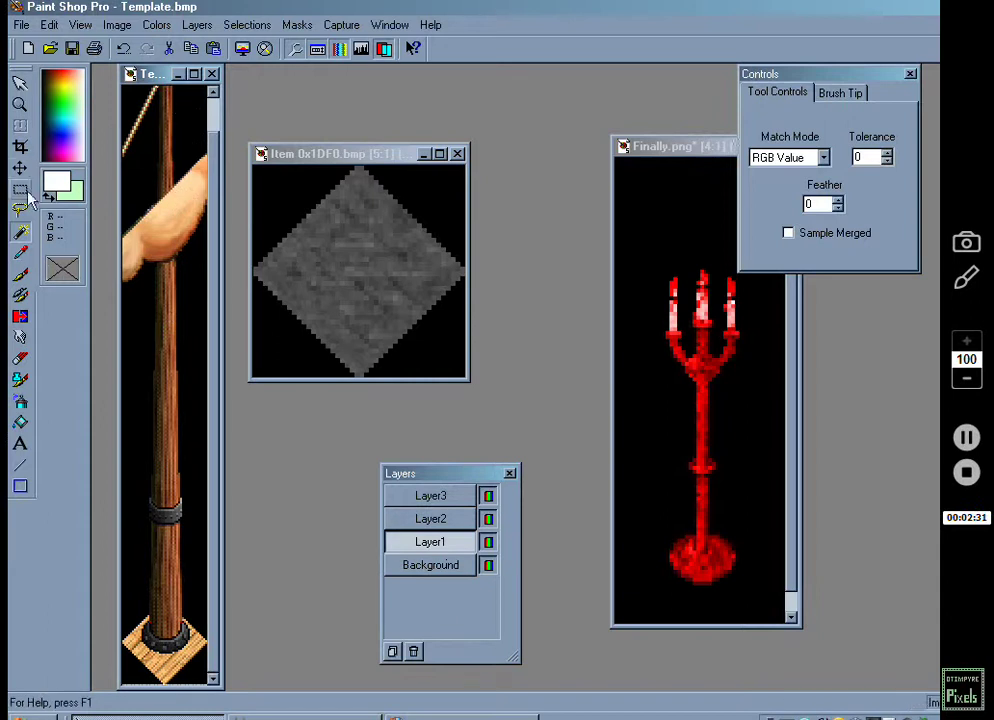
Paste the stone tile as a new selection on Layer1, drop it exactly over the mast's wooden base tile and deselect it.
left_click(19, 104)
left_click(195, 628)
left_click(277, 561)
left_click(277, 561)
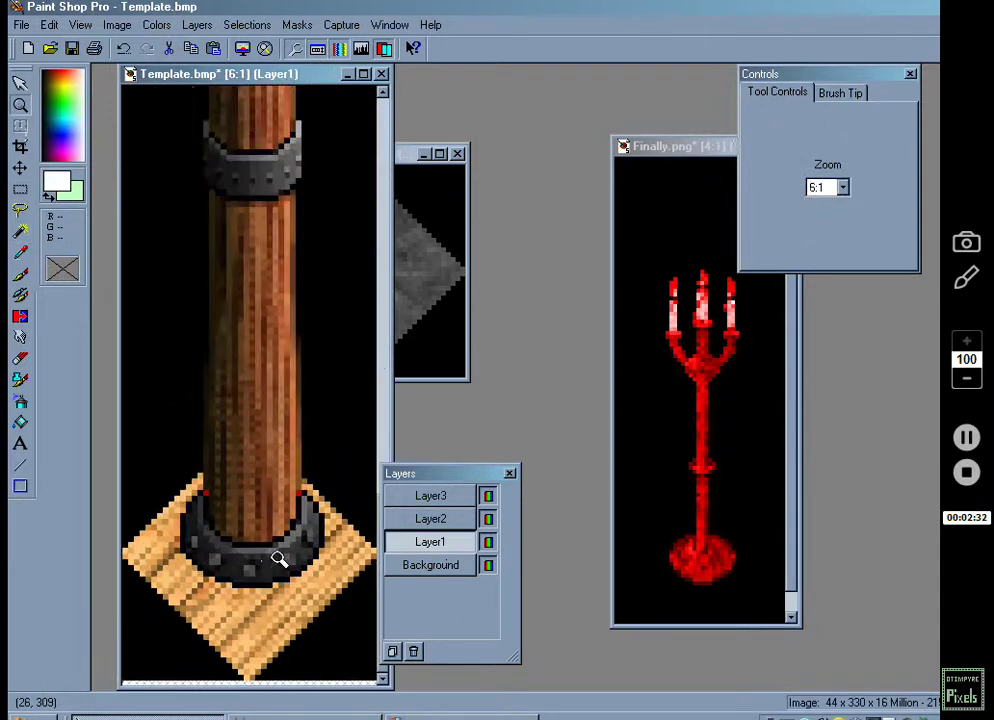
left_click(310, 517)
left_click(310, 517)
left_click(310, 517)
left_click_drag(400, 473, 549, 497)
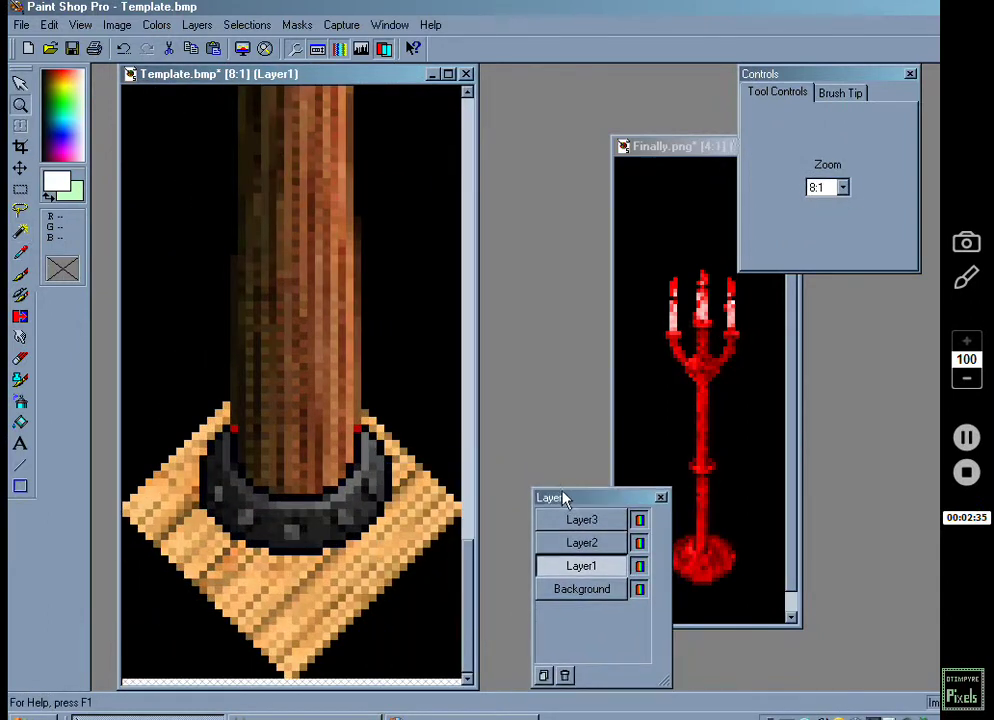
key("ctrl+e")
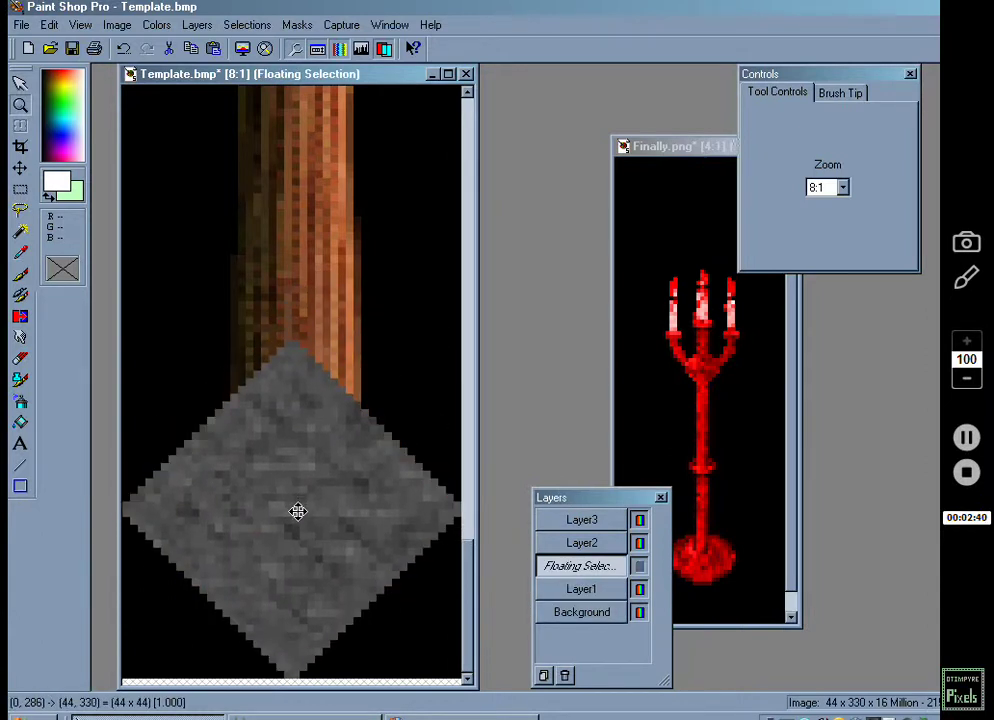
left_click(297, 512)
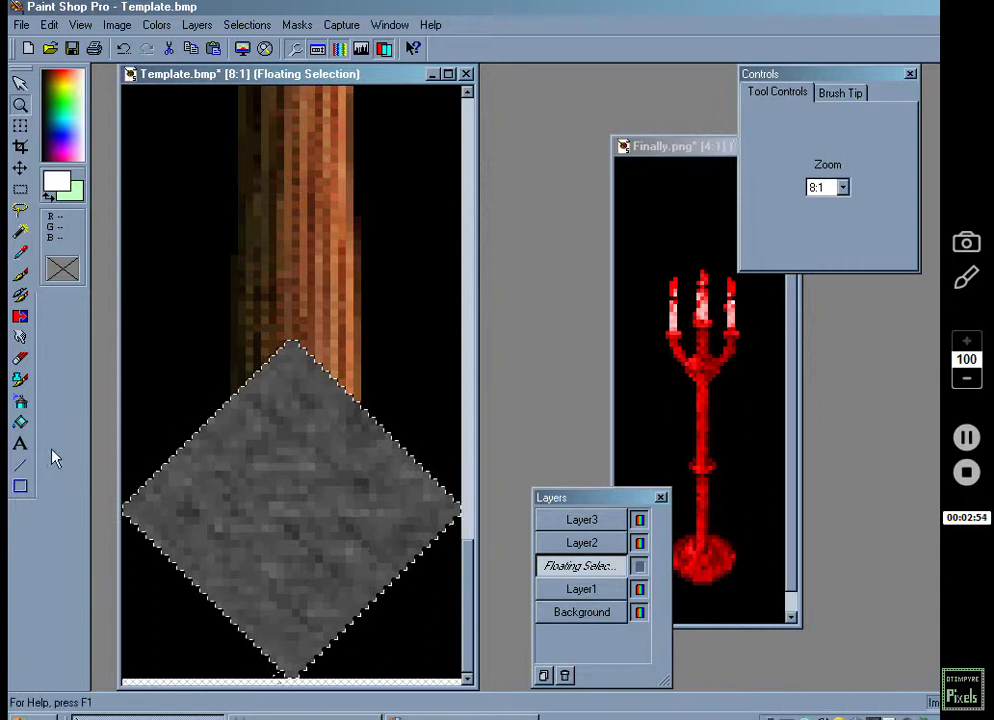
left_click(246, 24)
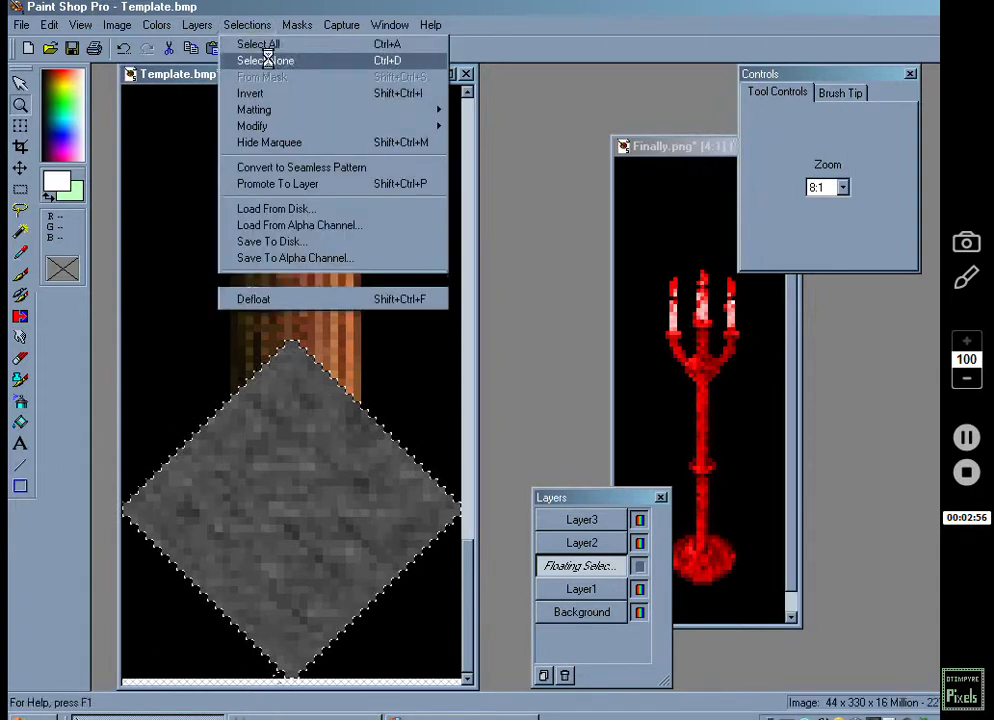
left_click(266, 60)
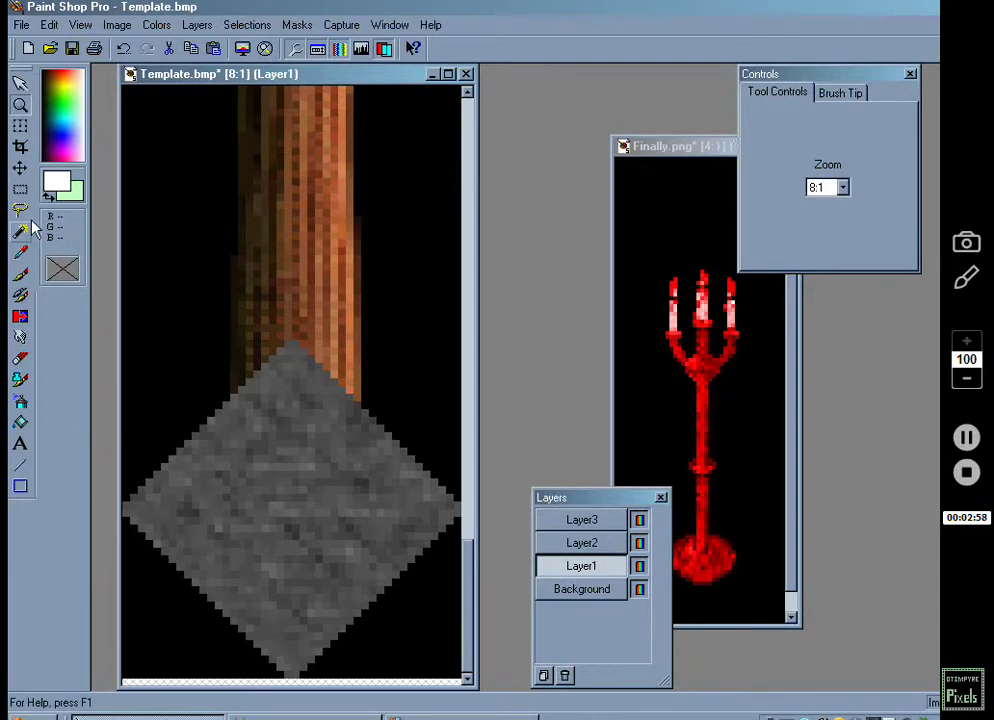
Select the two empty corners below the stone tile on Layer1 with the Magic Wand and clear that selection.
left_click(20, 230)
left_click(146, 645)
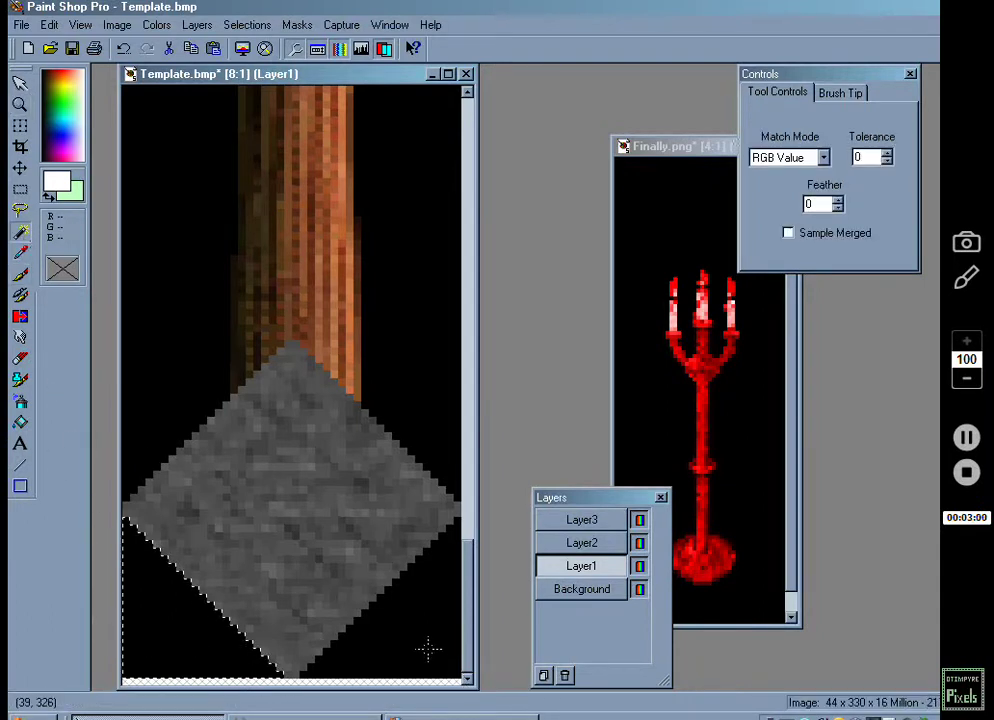
left_click(428, 648, "shift")
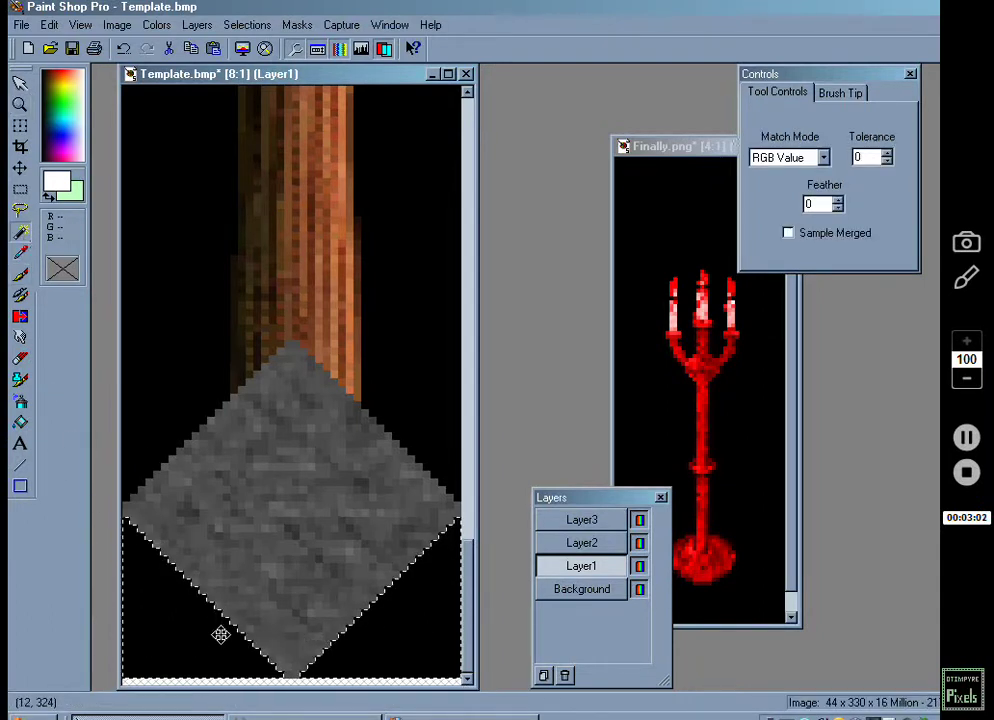
left_click(247, 25)
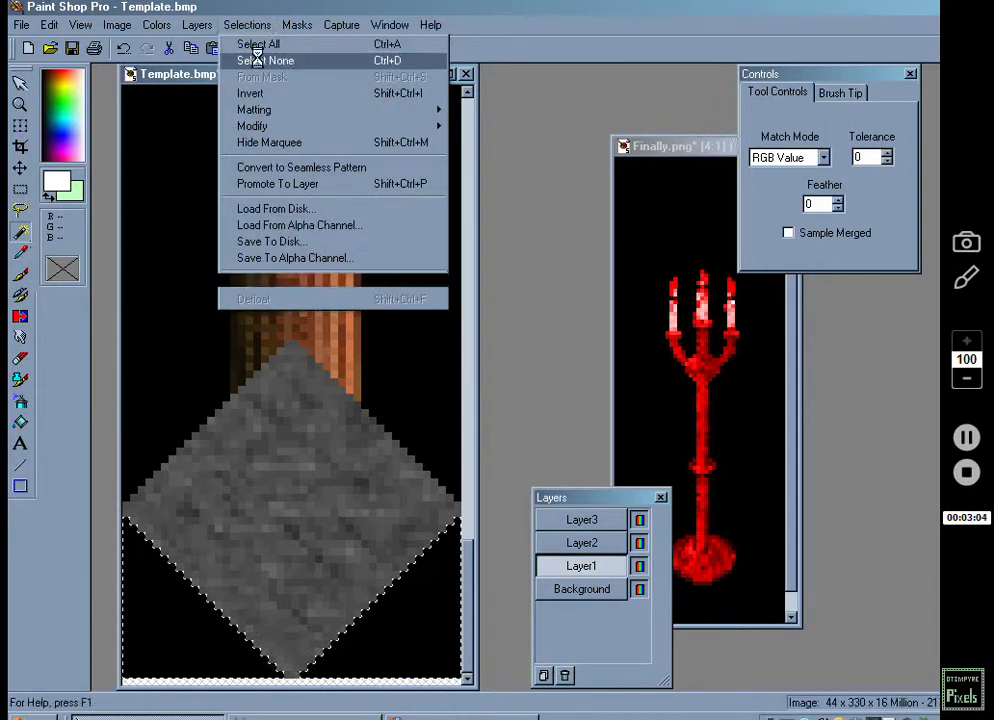
left_click(262, 60)
Paint a short white test stroke beside the lower edge of the stone tile on Layer1 and undo it.
left_click(21, 272)
mouse_move(188, 590)
left_mouse_down()
mouse_move(177, 625)
mouse_move(146, 625)
left_mouse_up()
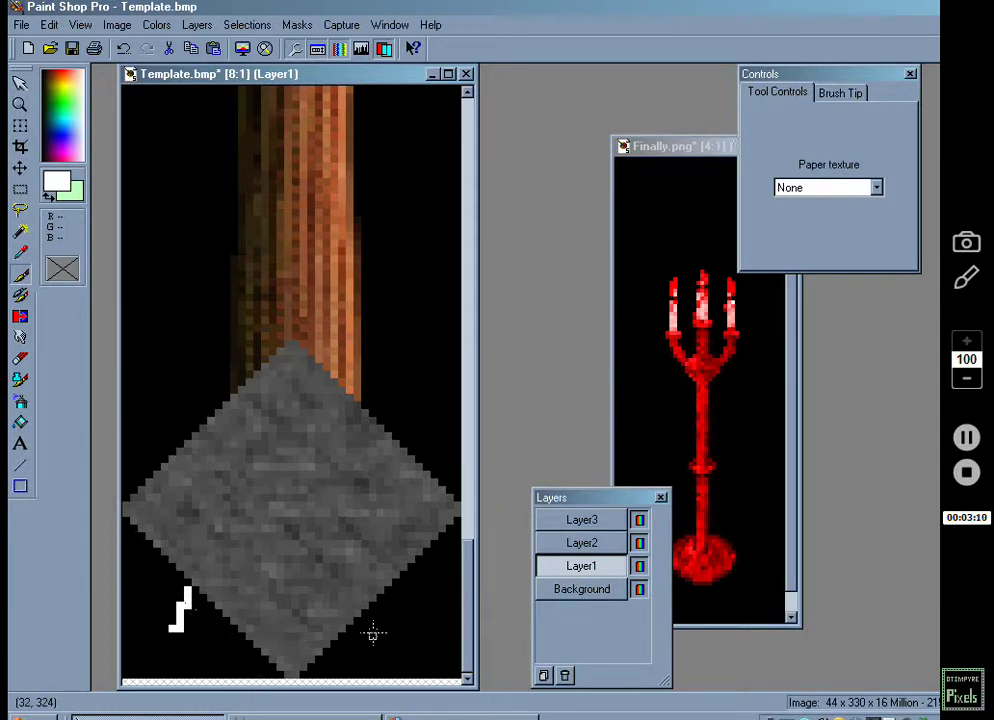
left_click(48, 25)
left_click(39, 38)
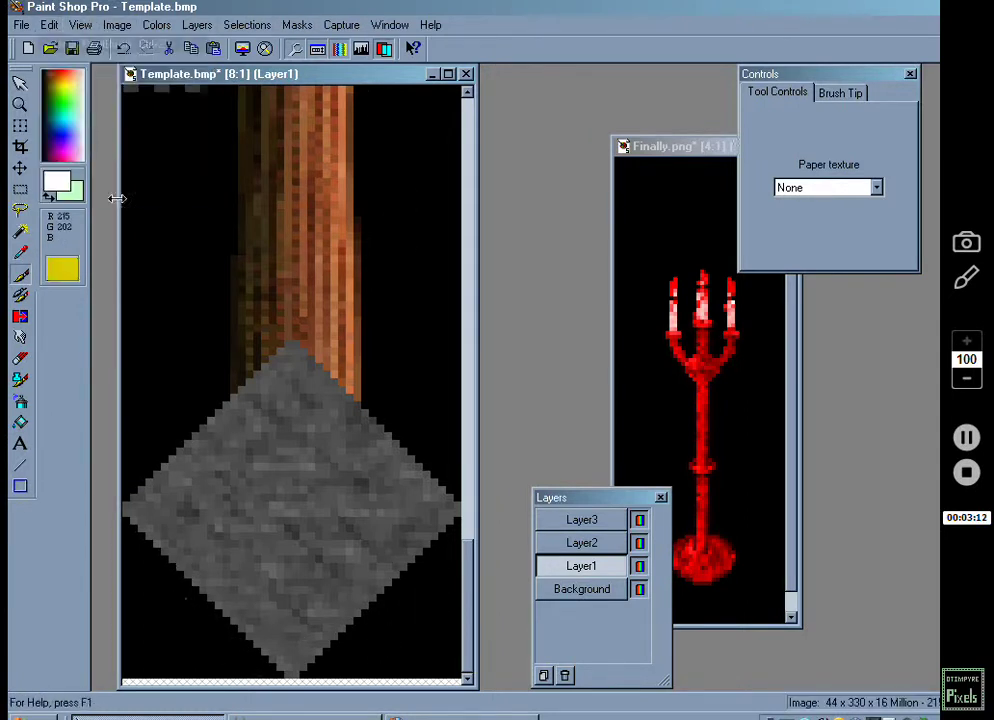
Select the whole empty area of Layer1 above the stone tile with the Magic Wand.
key("minus")
key("minus")
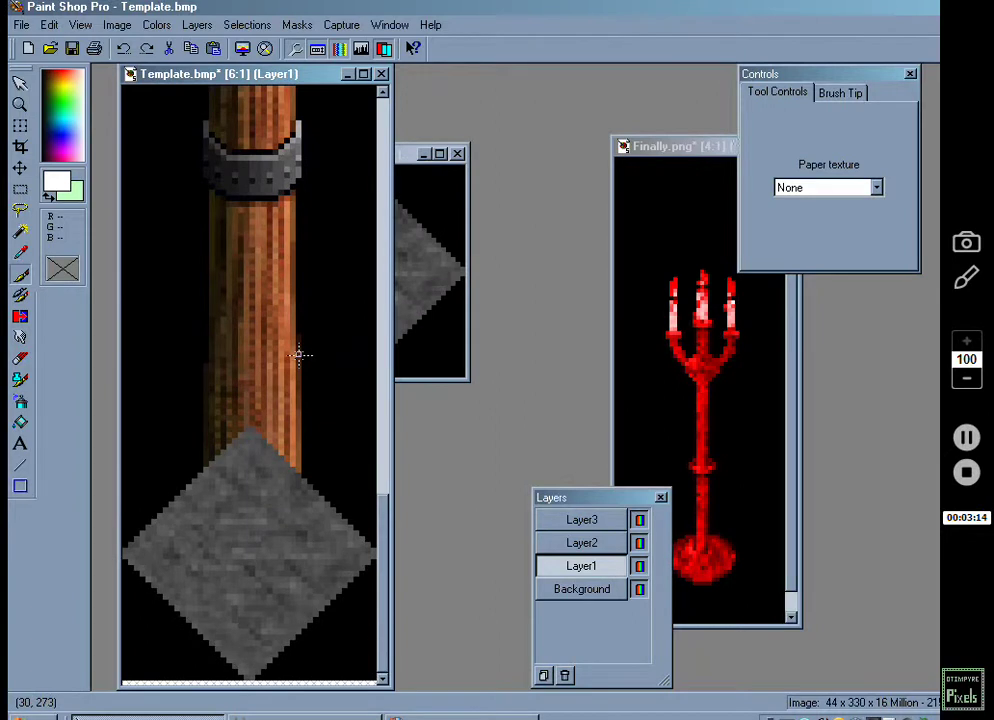
left_click(581, 543)
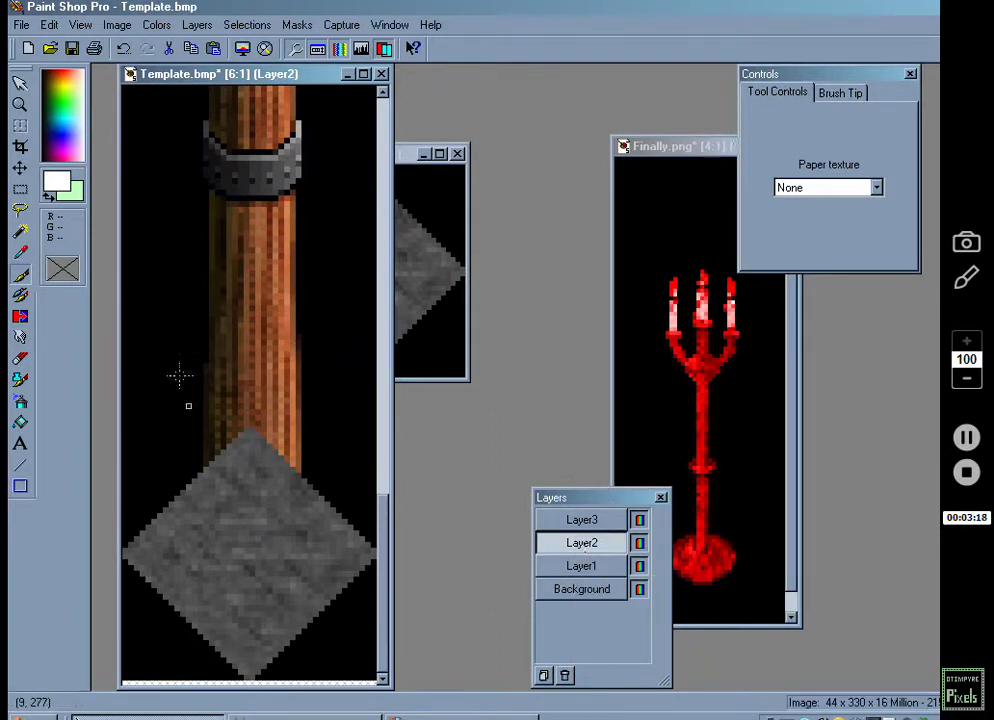
left_click(587, 595)
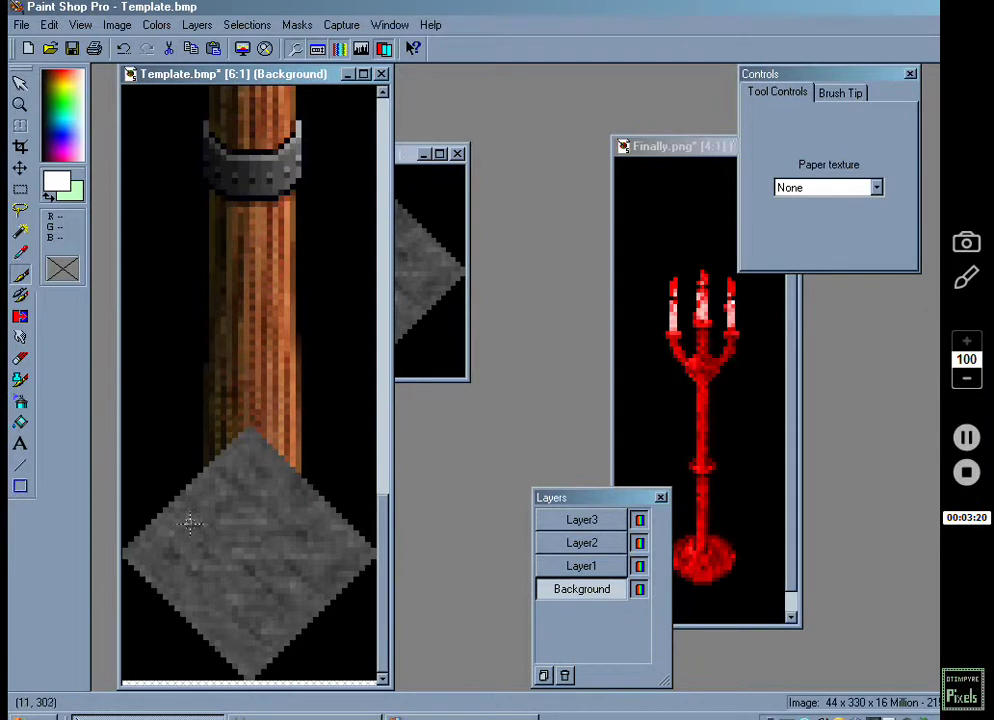
left_click(581, 566)
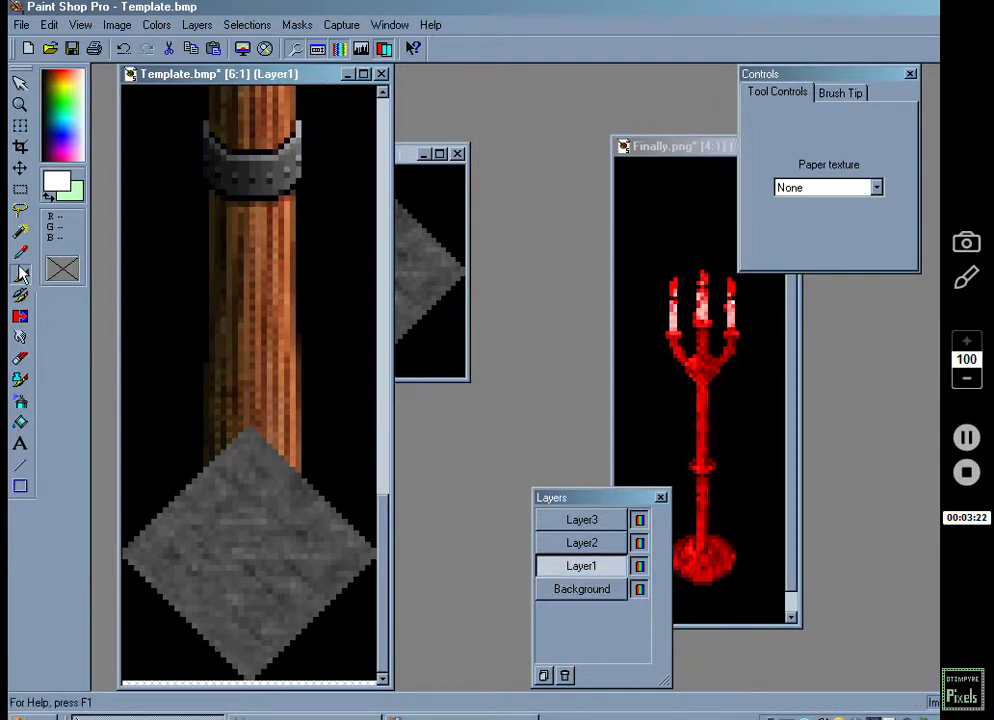
left_click(20, 211)
left_click(169, 324)
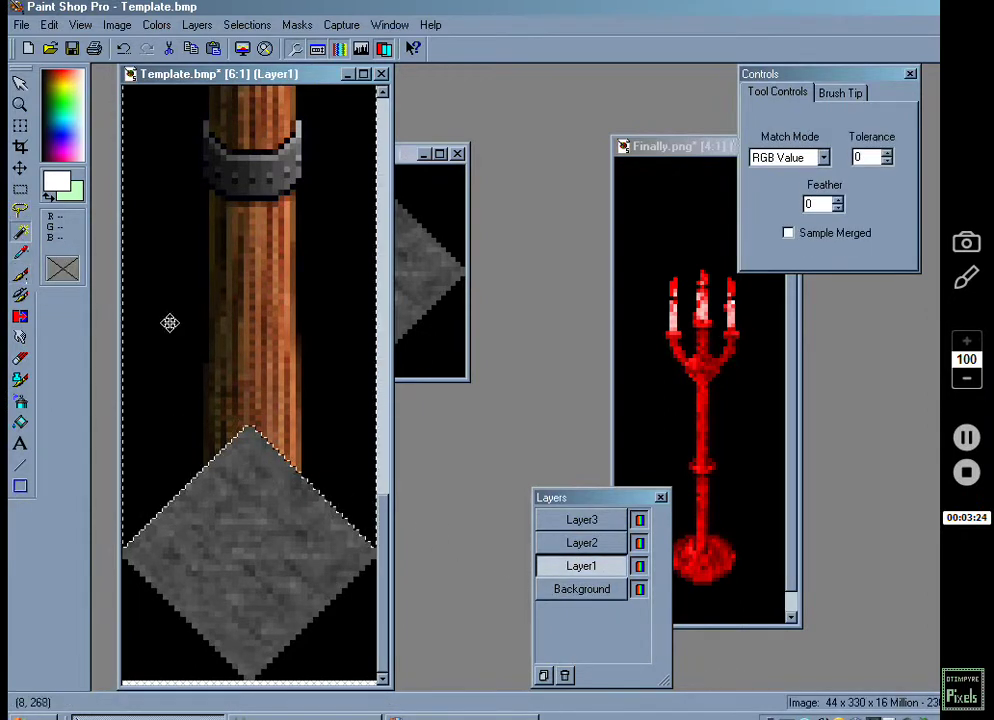
scroll(230, 526, "down", 2)
scroll(235, 545, "up", 2)
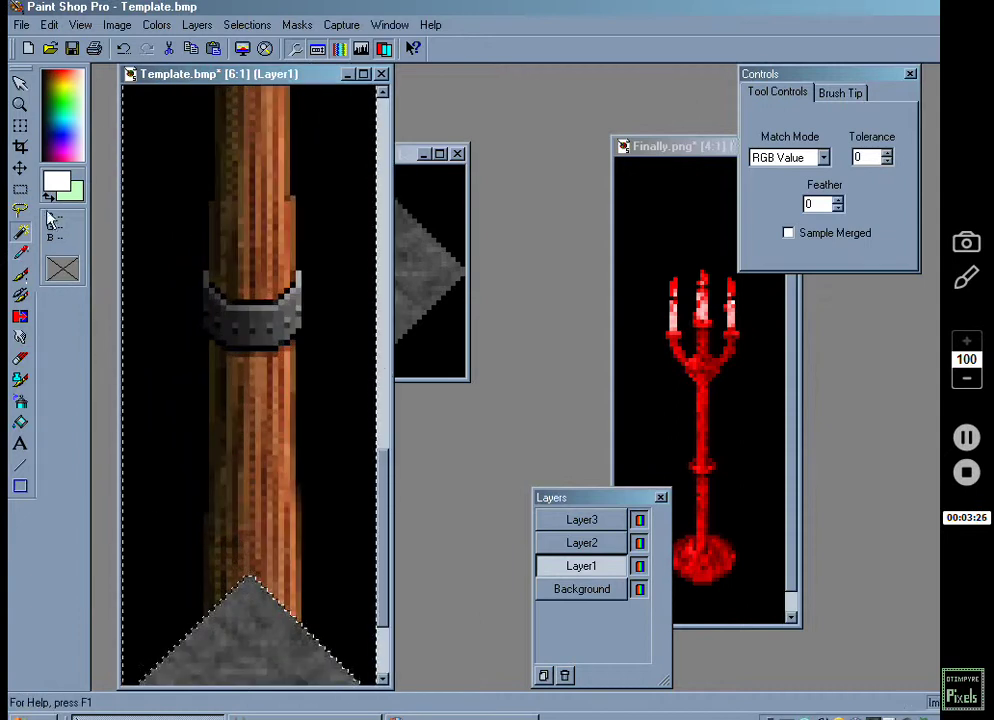
Fill the selected area above the stone tile with solid light green, deselect it and move the candelabra image closer to the template.
left_click(47, 195)
left_click(21, 423)
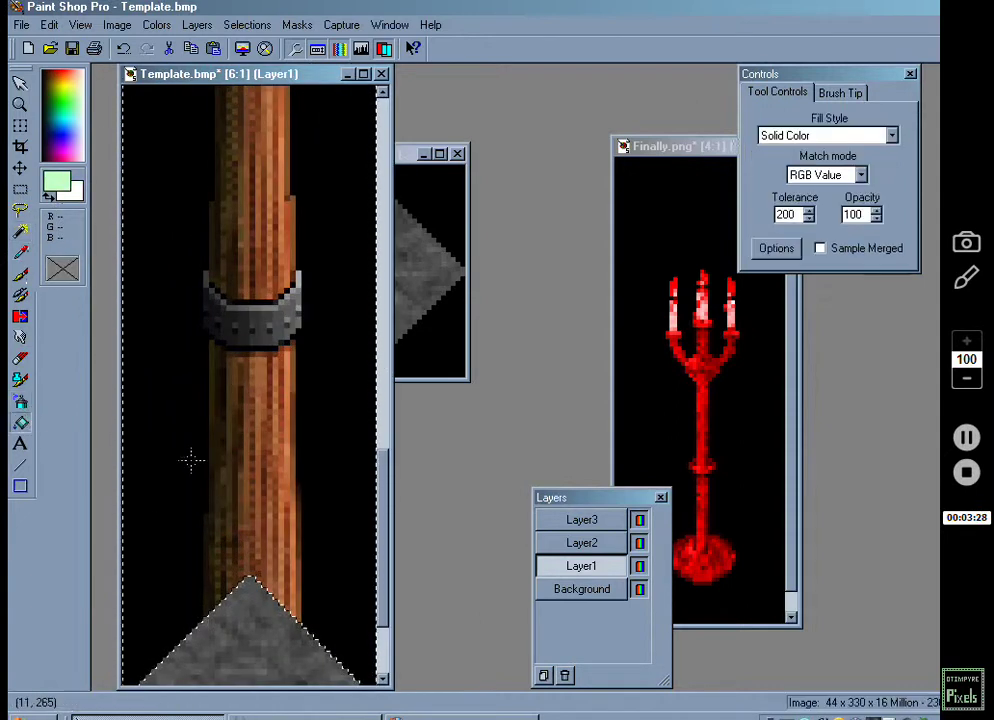
left_click(184, 506)
scroll(184, 509, "down", 2)
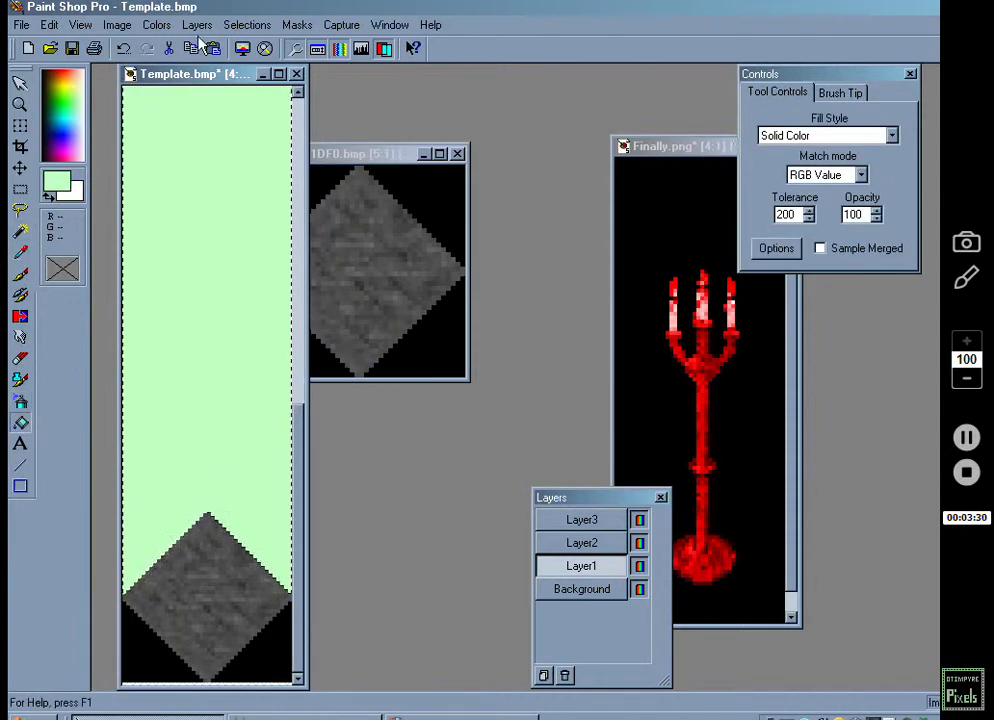
left_click(246, 24)
left_click(250, 60)
scroll(246, 438, "down", 2)
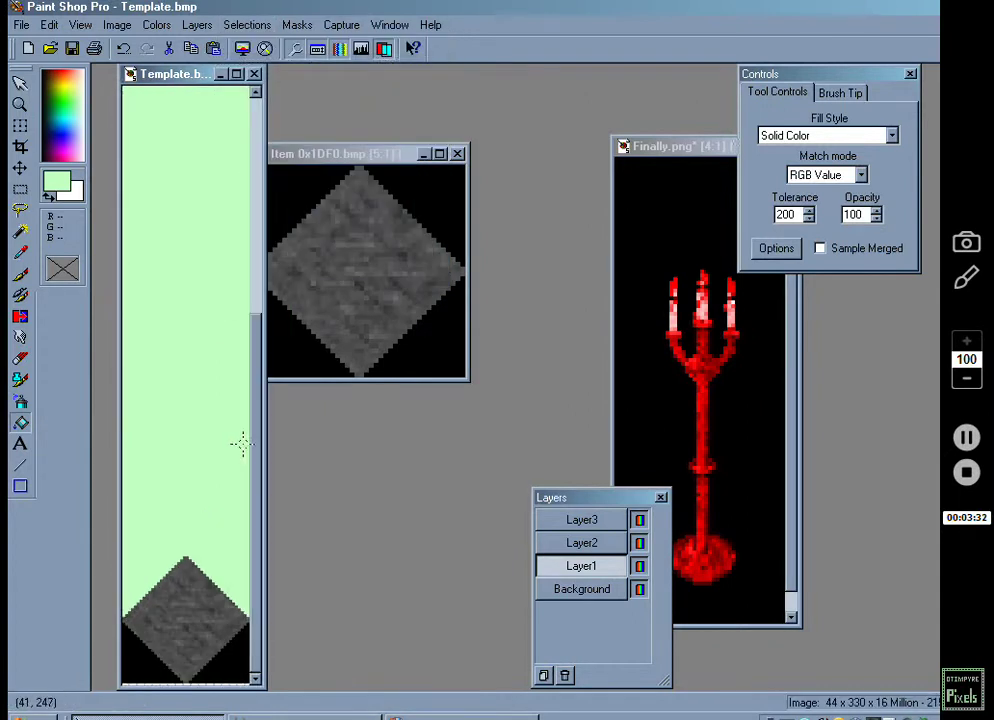
left_click_drag(700, 148, 422, 133)
left_click(228, 517)
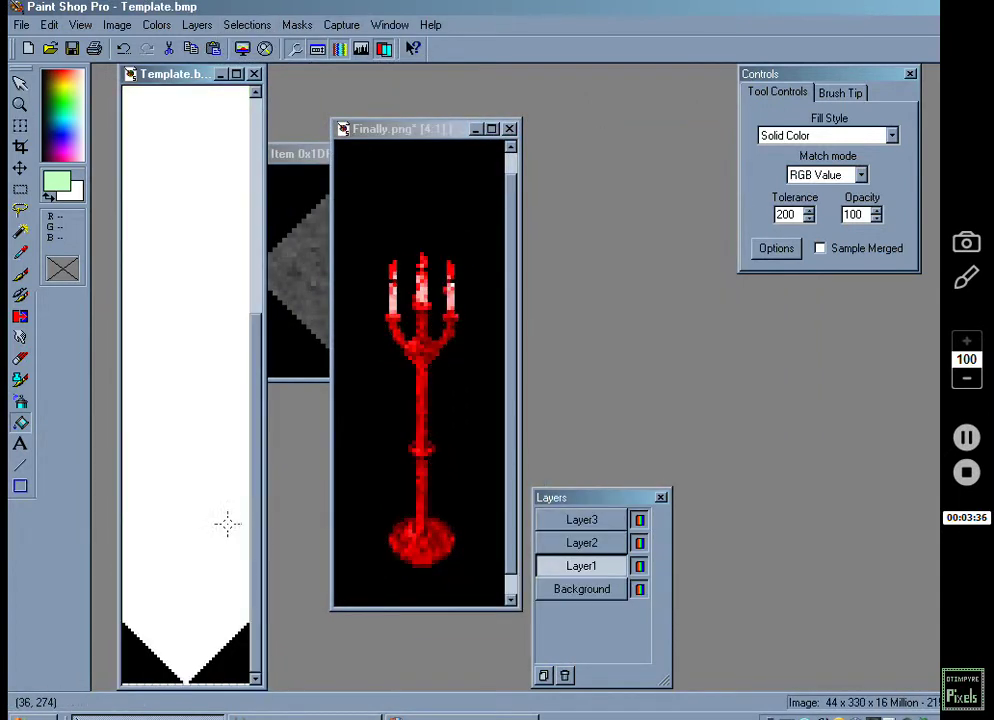
left_click(49, 24)
left_click(53, 47)
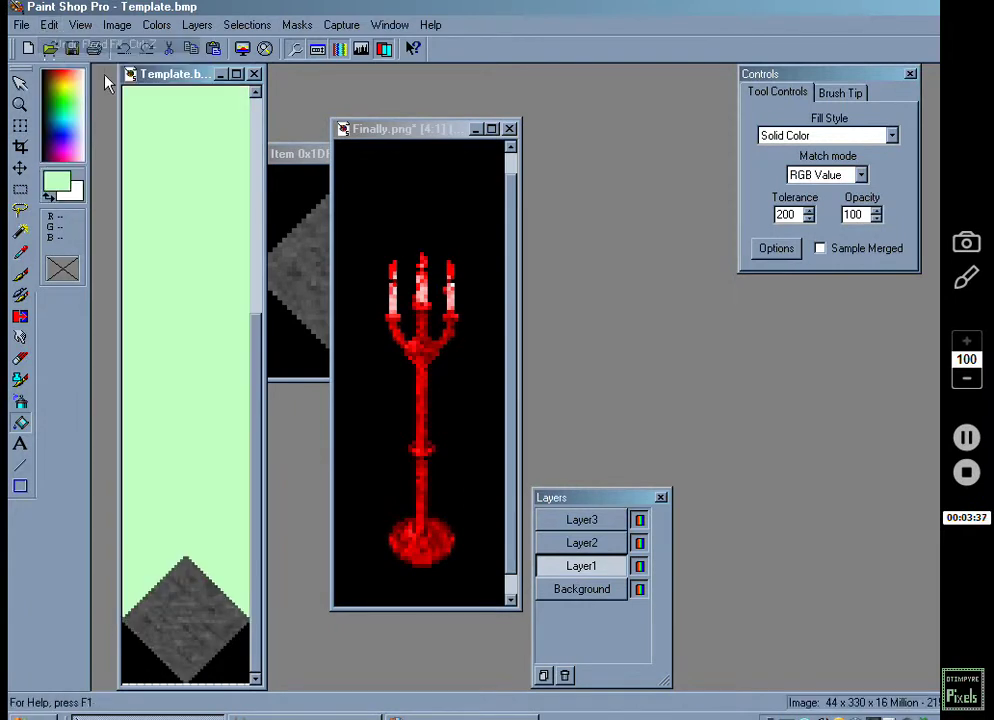
Switch to the candelabra image, activate the Magic Wand and clear the existing selection around the candelabra.
left_click(378, 130)
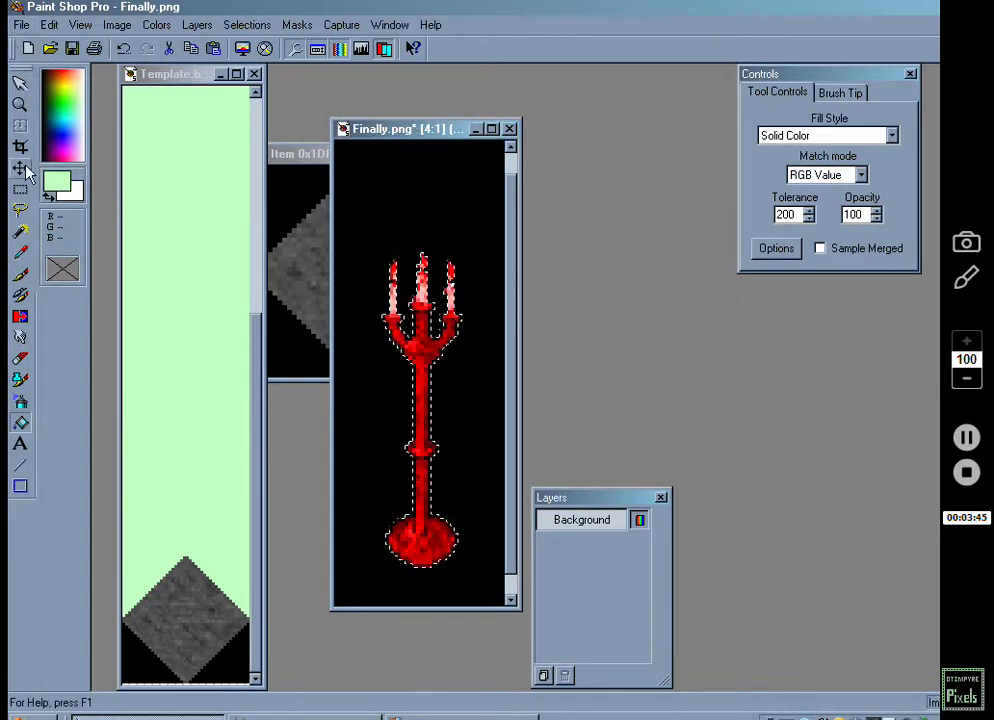
left_click(21, 231)
left_click(247, 25)
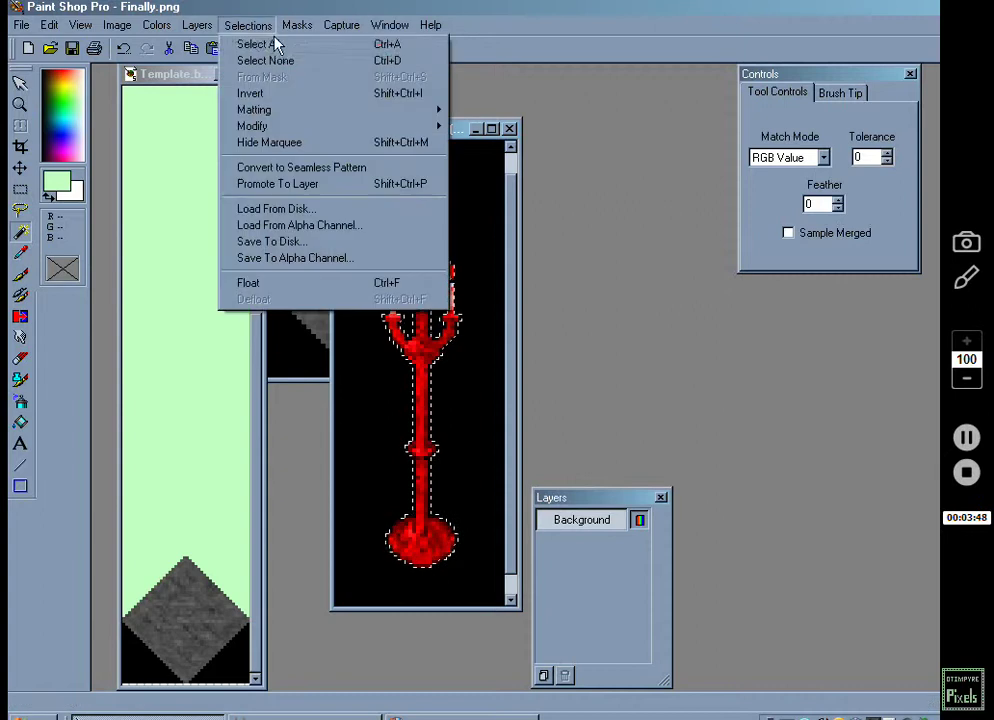
left_click(277, 62)
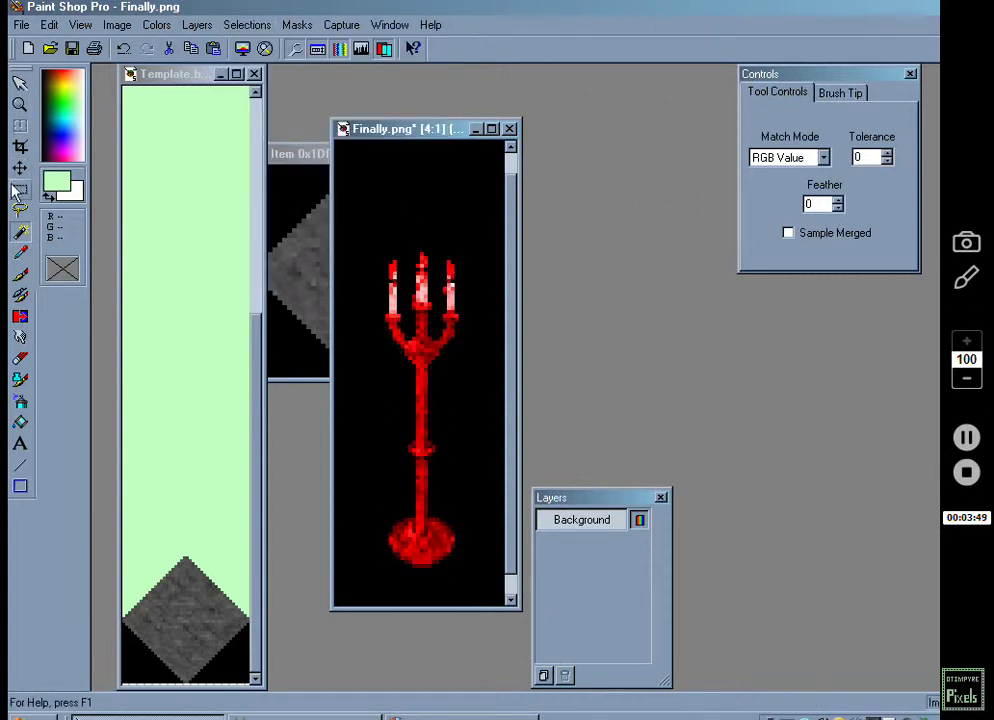
Select the black background around the candelabra with the Magic Wand and invert the selection so only the candelabra is selected.
left_click(361, 217)
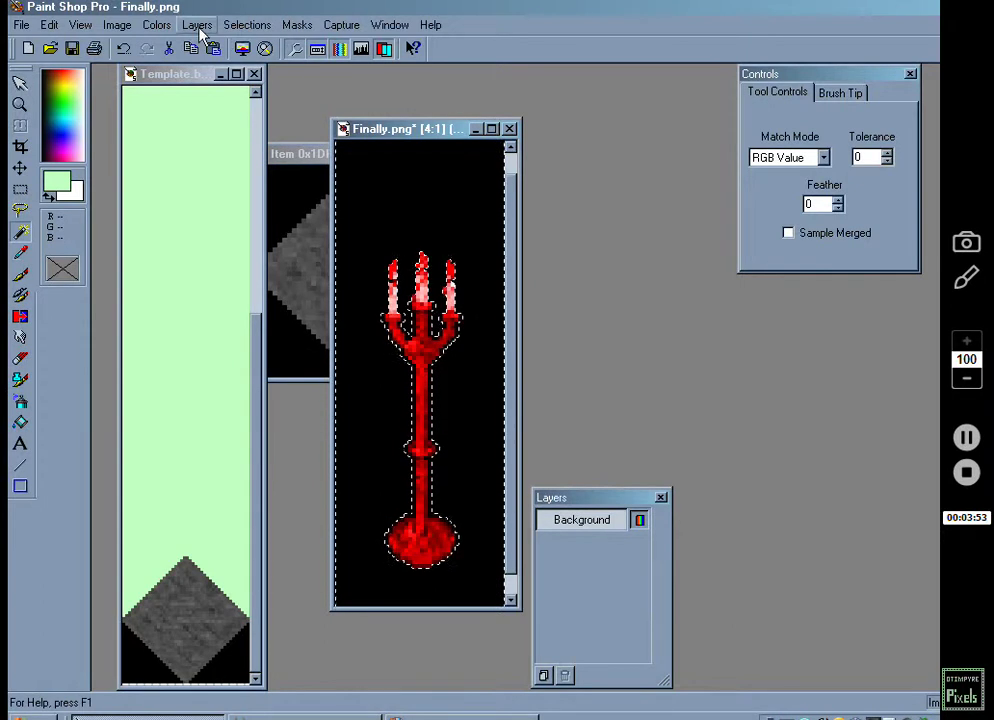
left_click(247, 25)
left_click(240, 93)
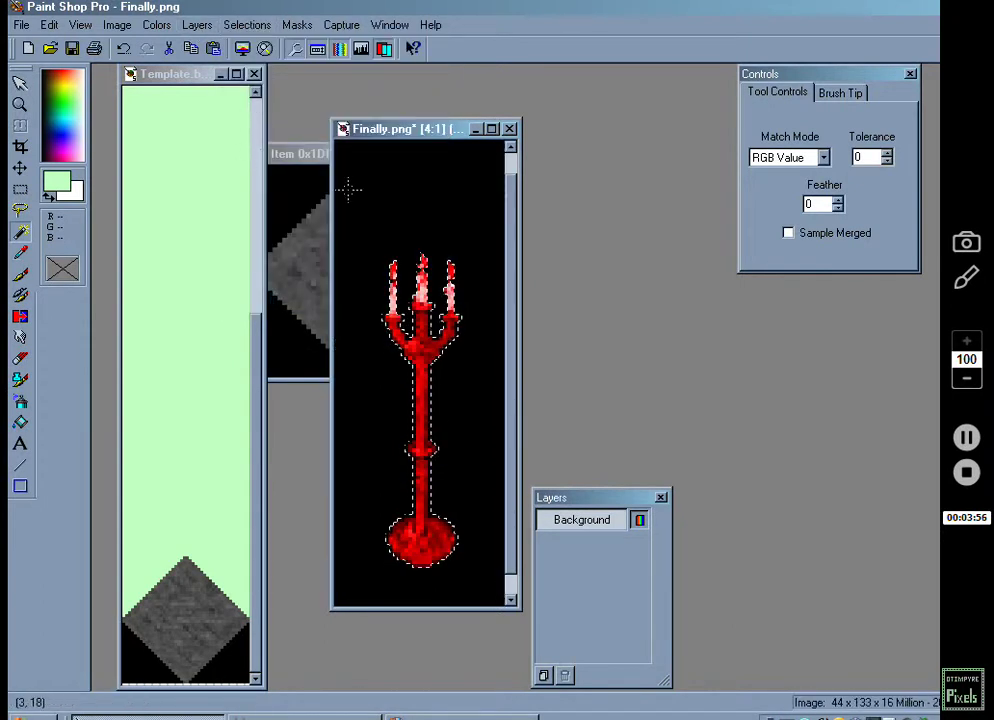
Paste the candelabra into the template as a floating selection above Layer2 and place it on the green area over the stone tile.
left_click(157, 76)
left_click(585, 545)
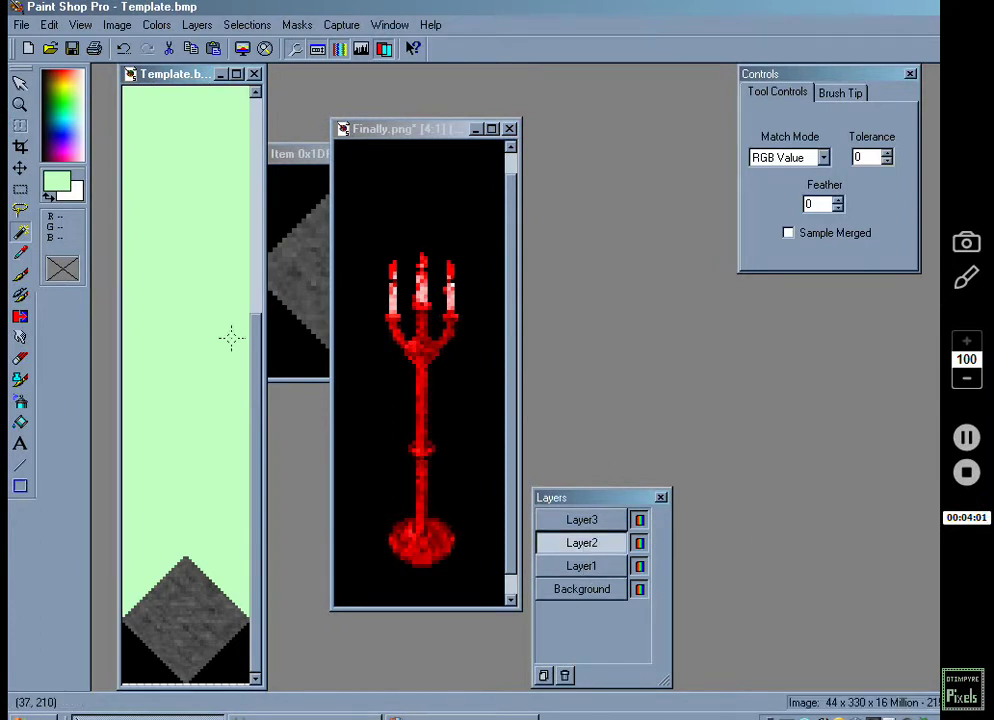
key("ctrl+e")
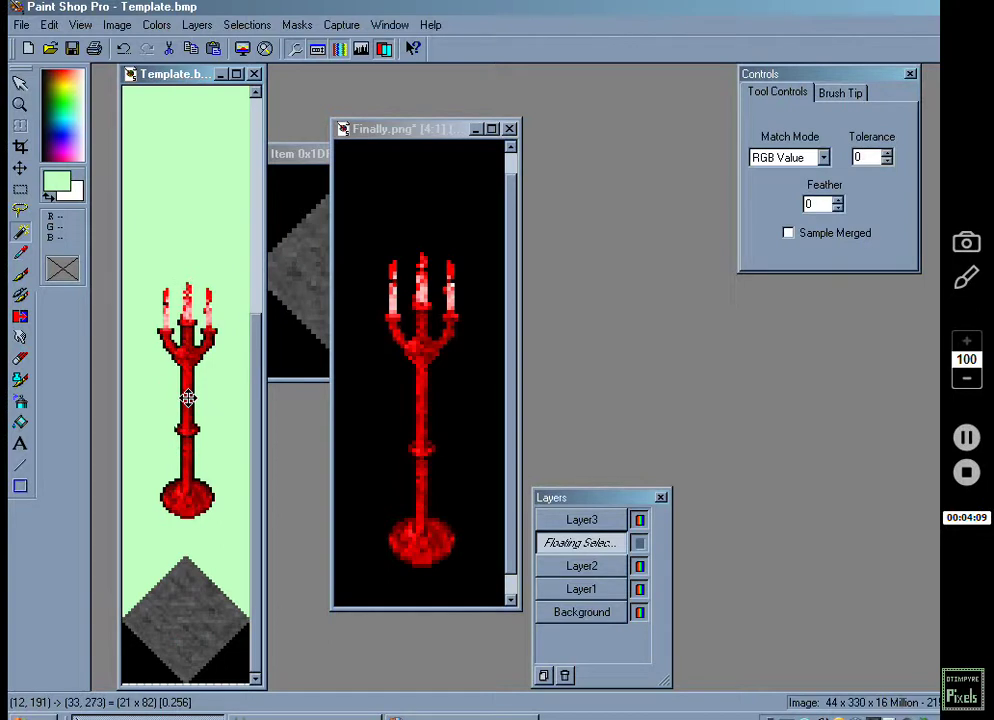
left_click(188, 370)
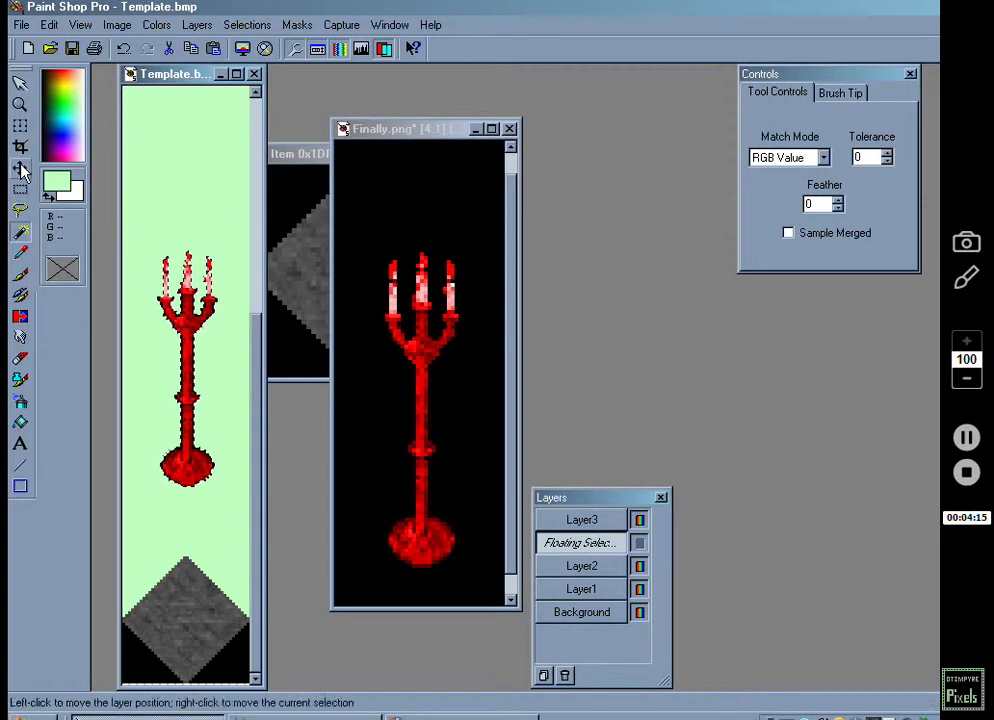
Move the floating candelabra down with the Mover tool until its base stands near the middle of the stone tile.
left_click(19, 168)
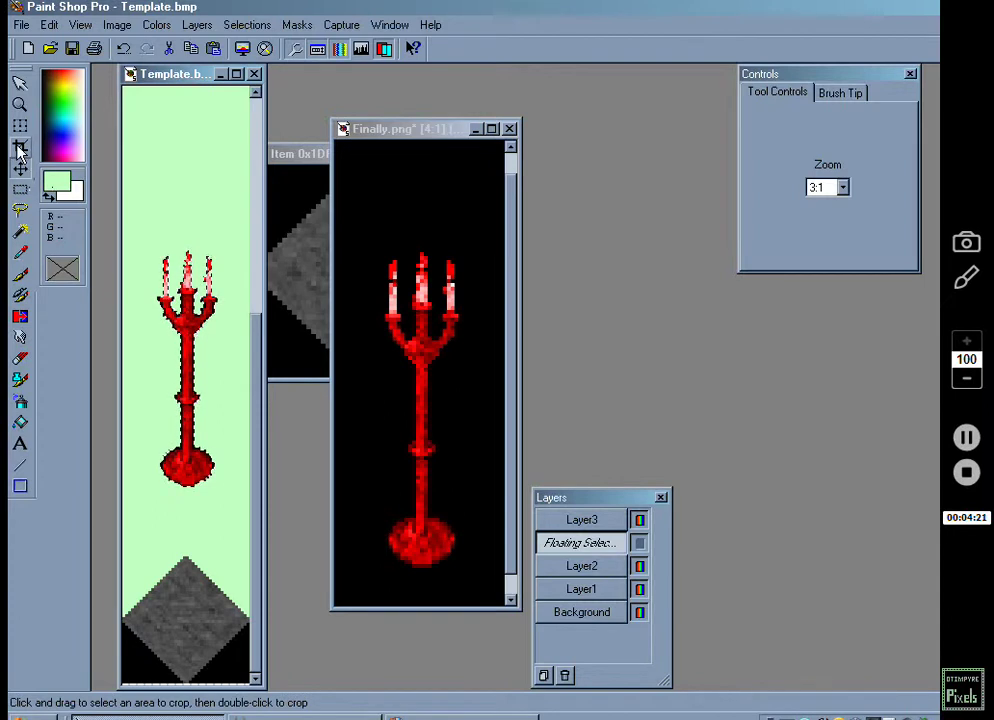
left_click_drag(160, 248, 160, 411)
left_click_drag(214, 483, 176, 457)
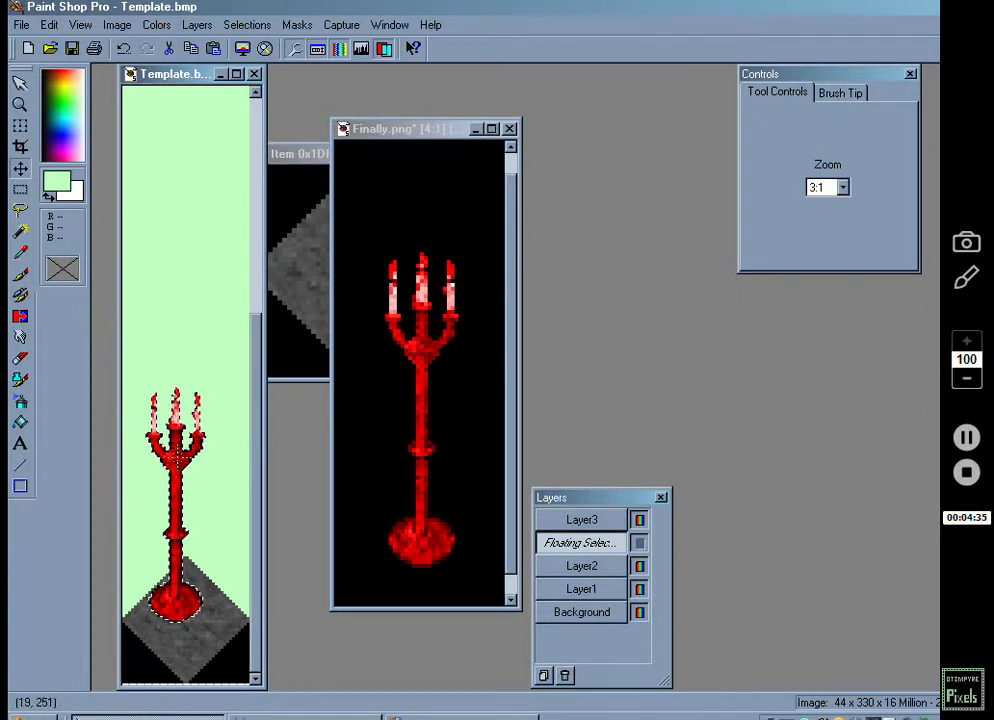
left_click_drag(176, 458, 171, 462)
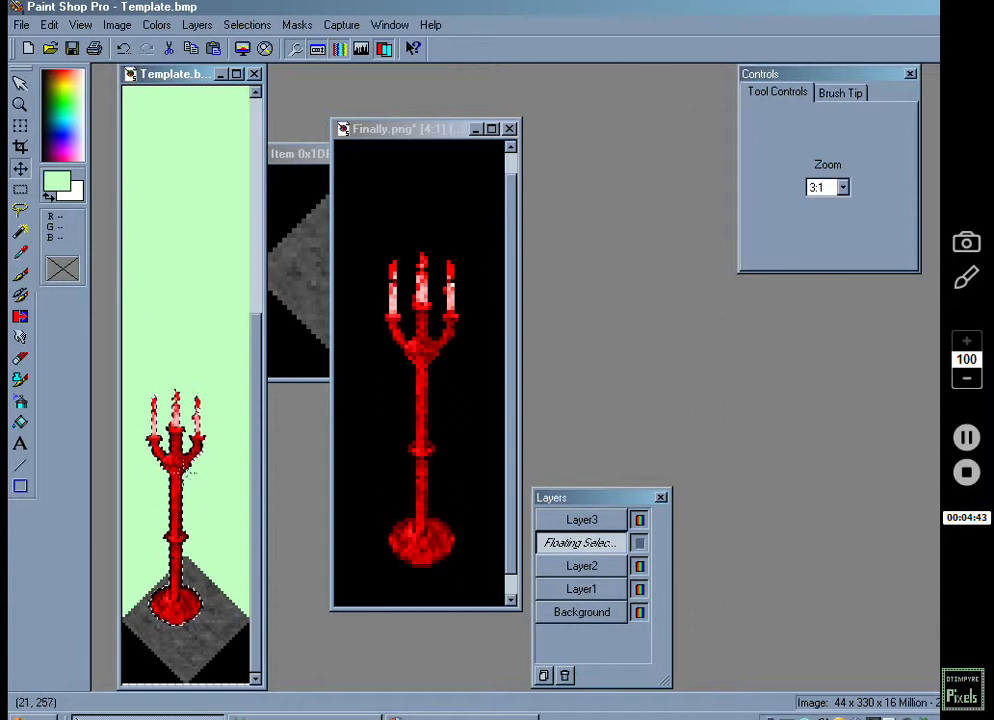
mouse_move(180, 474)
left_mouse_down()
mouse_move(196, 459)
mouse_move(185, 478)
mouse_move(153, 493)
mouse_move(180, 484)
left_mouse_up()
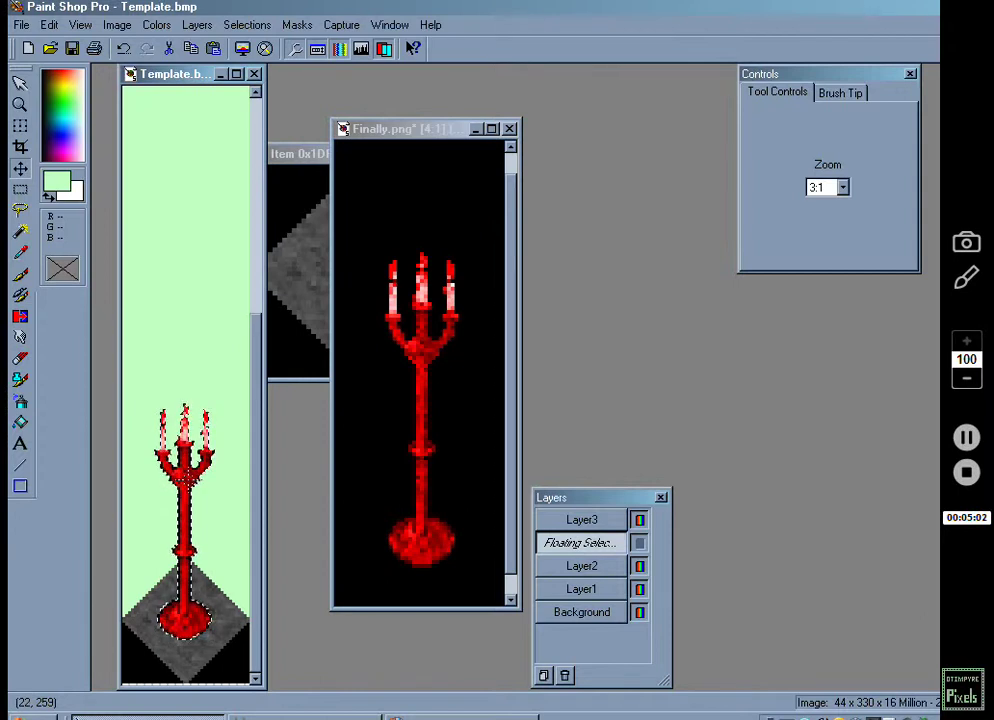
mouse_move(187, 479)
left_mouse_down()
mouse_move(187, 467)
mouse_move(174, 476)
left_mouse_up()
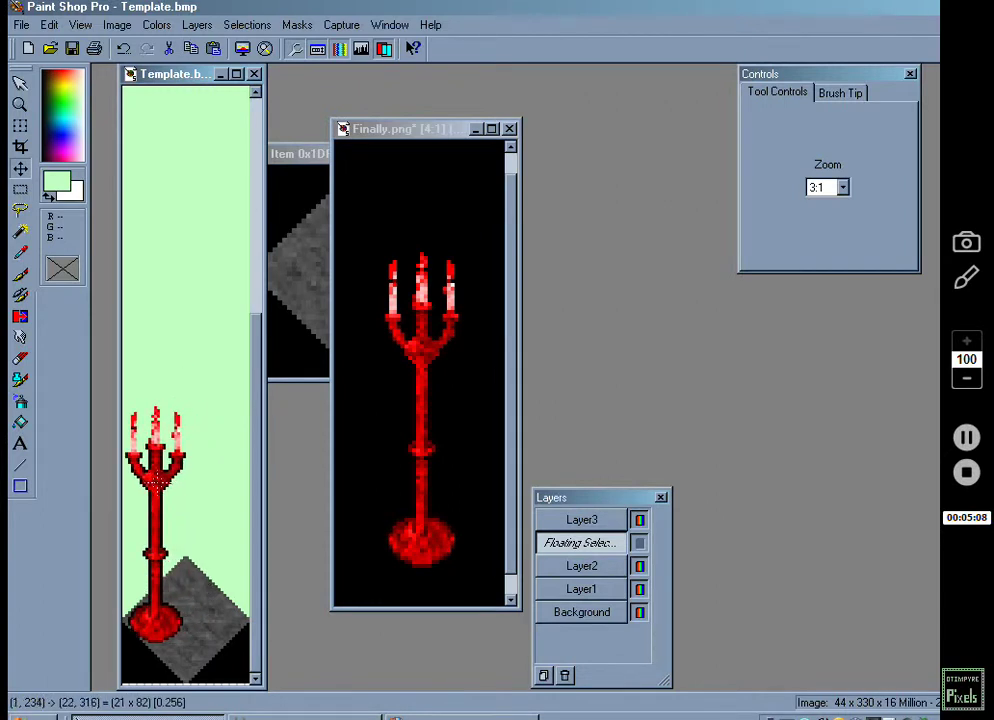
left_click_drag(160, 480, 193, 464)
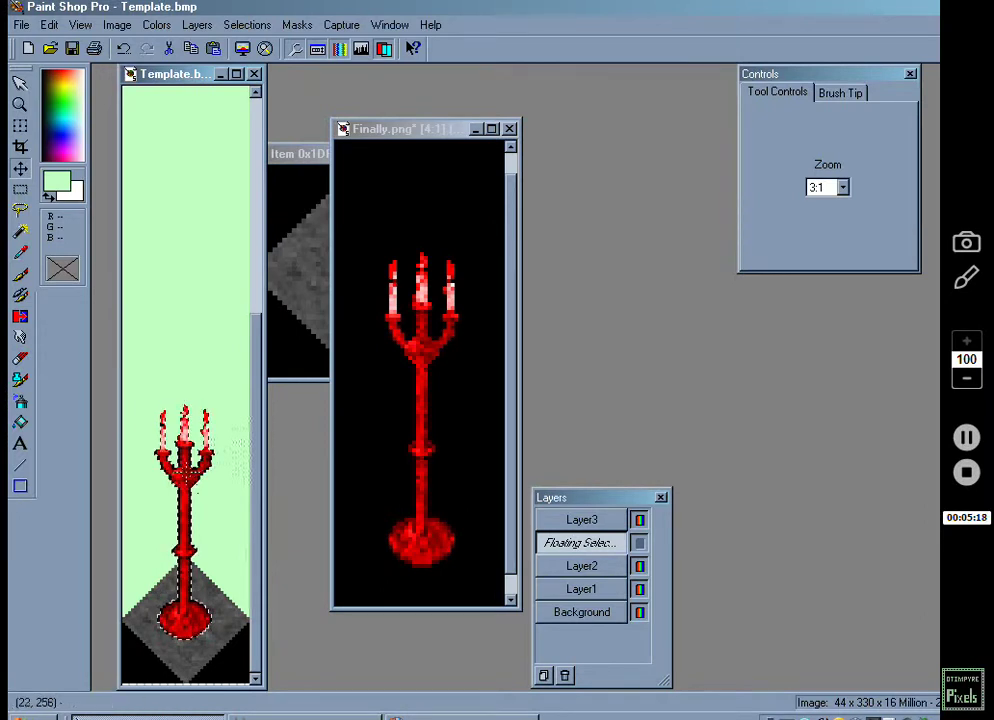
Deselect the candelabra to merge it into Layer2 and undo the deselection.
left_click(245, 24)
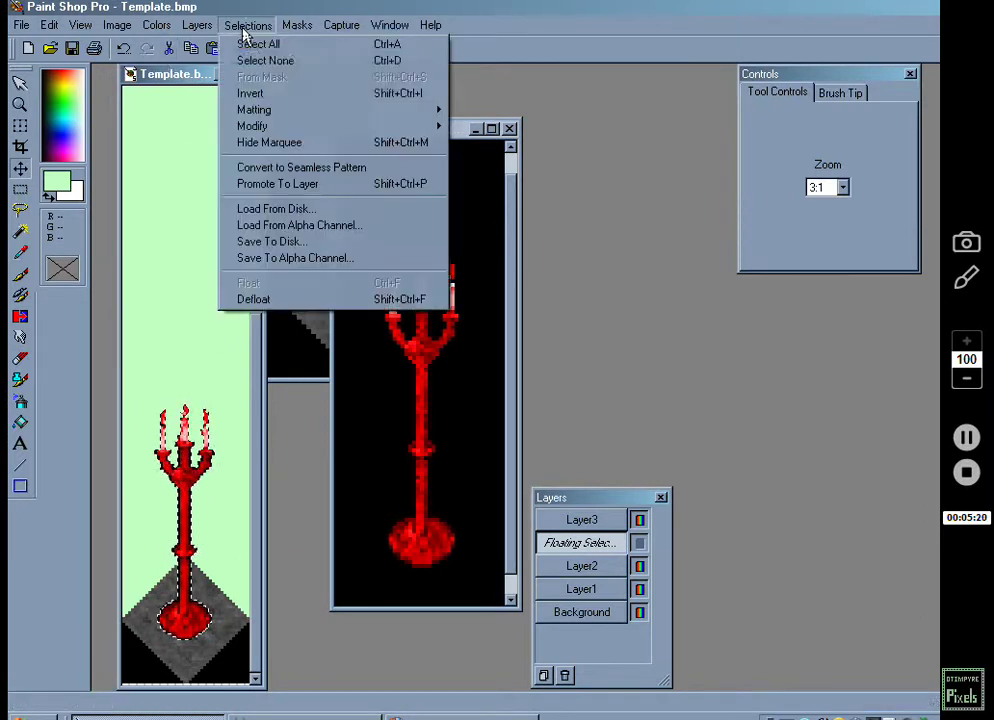
left_click(252, 61)
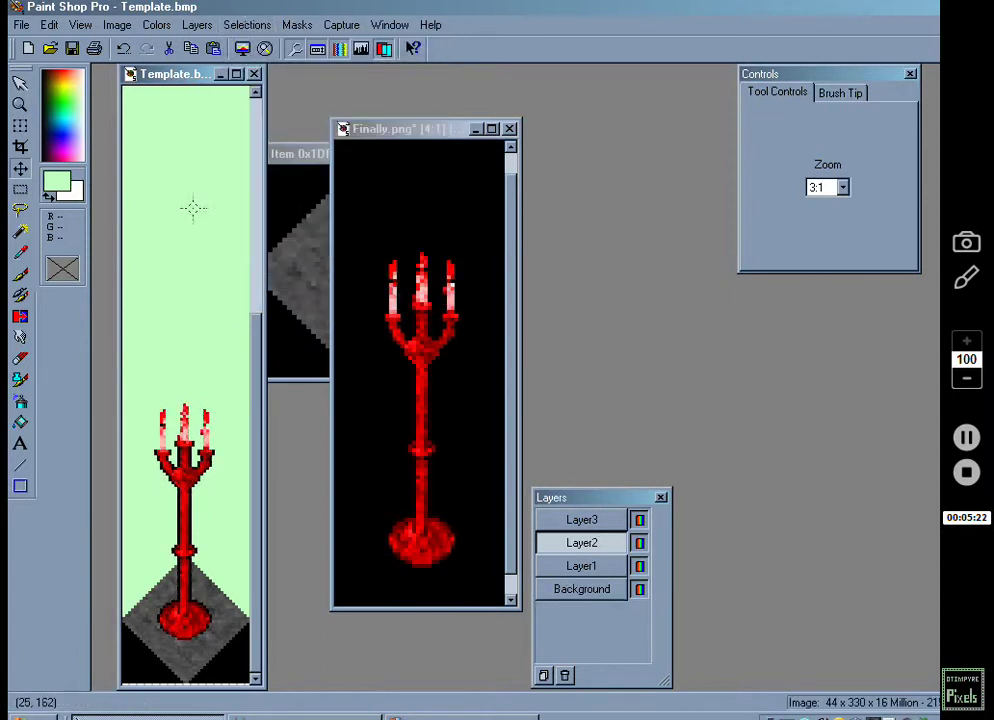
left_click(50, 24)
left_click(62, 46)
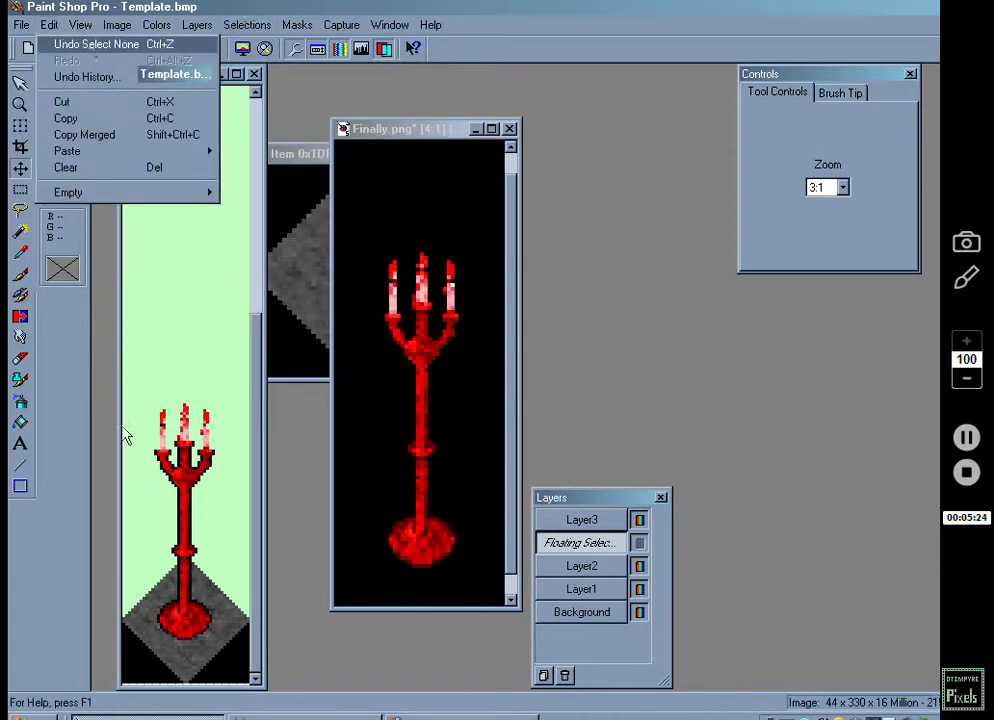
Reposition the floating candelabra so its base is centred on the stone tile and deselect it.
left_click_drag(197, 488, 170, 370)
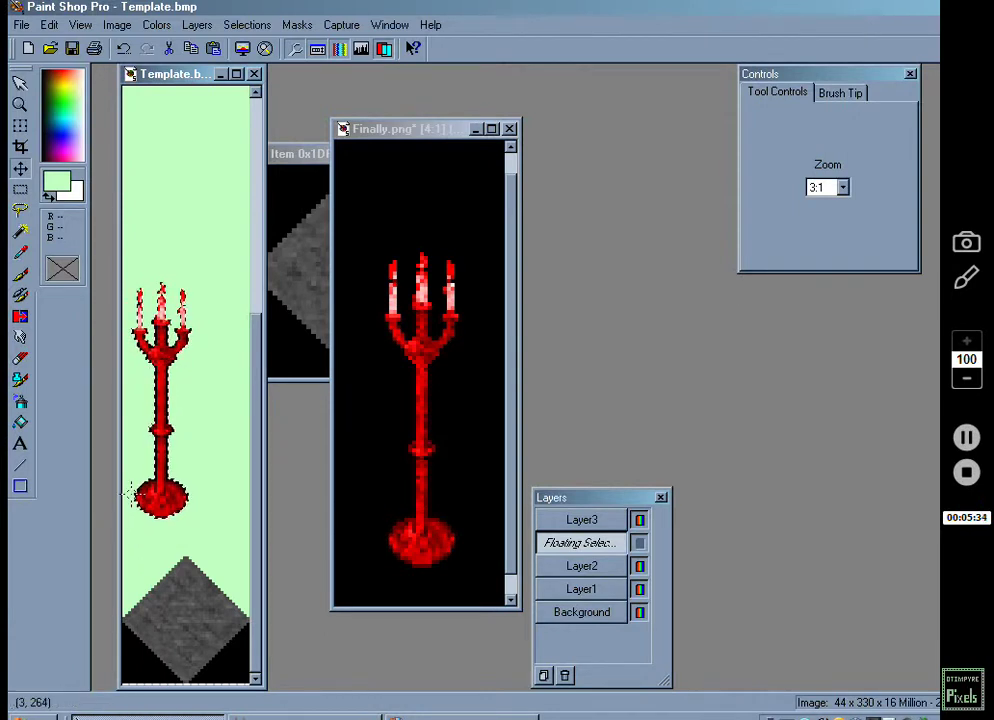
mouse_move(161, 492)
left_mouse_down()
mouse_move(160, 518)
mouse_move(160, 490)
mouse_move(158, 505)
left_mouse_up()
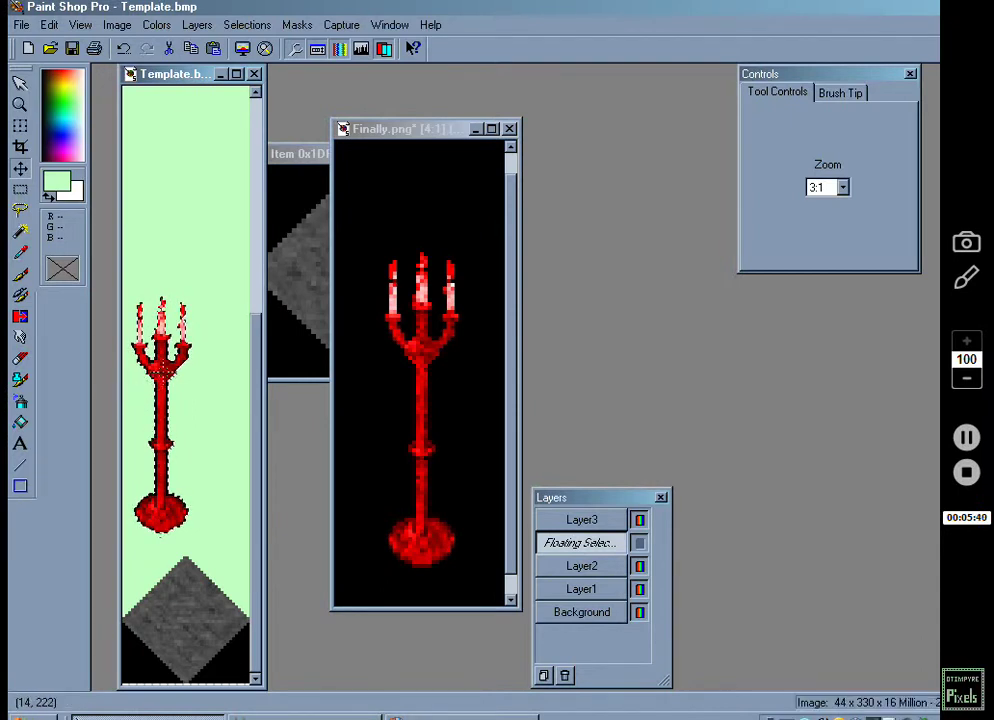
left_click_drag(164, 372, 185, 462)
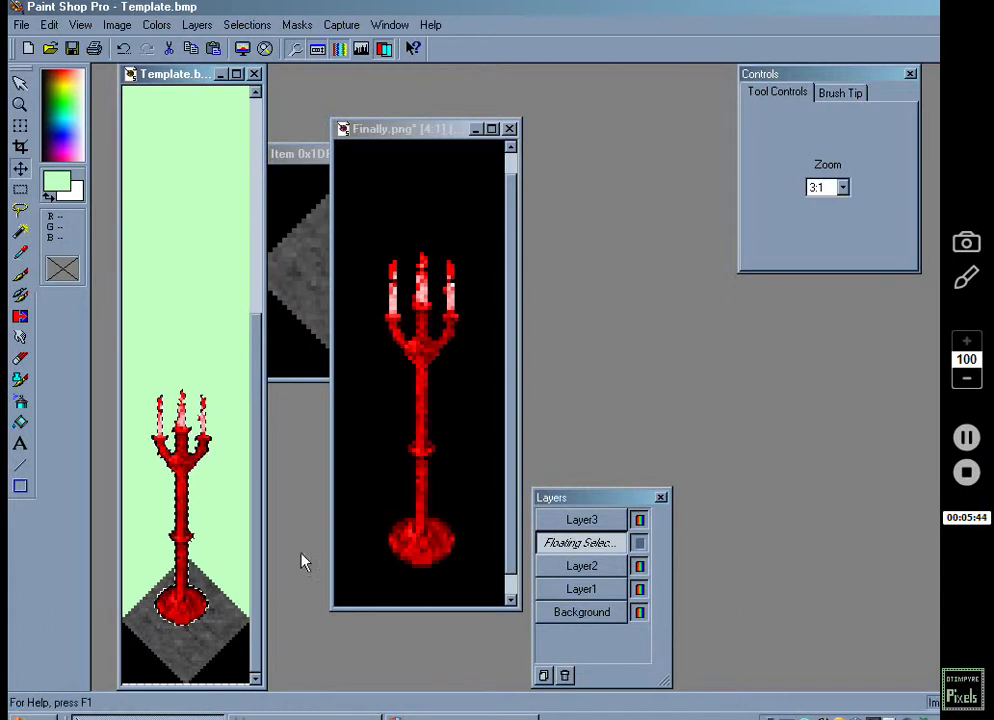
mouse_move(152, 360)
left_mouse_down()
mouse_move(167, 360)
mouse_move(158, 357)
mouse_move(158, 375)
left_mouse_up()
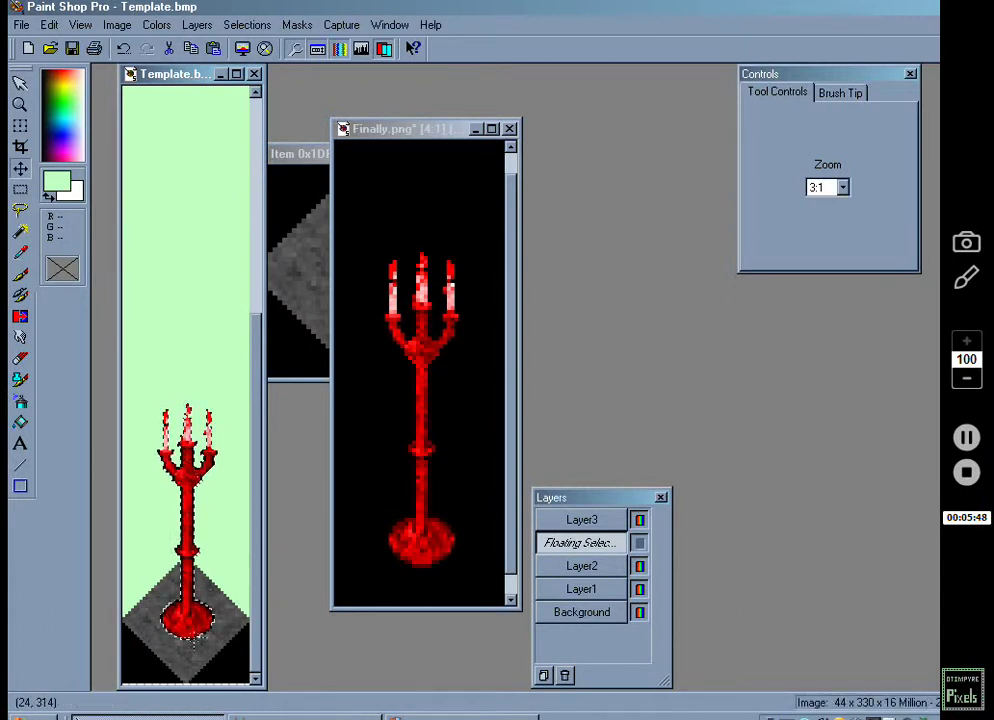
left_click(247, 25)
left_click(266, 62)
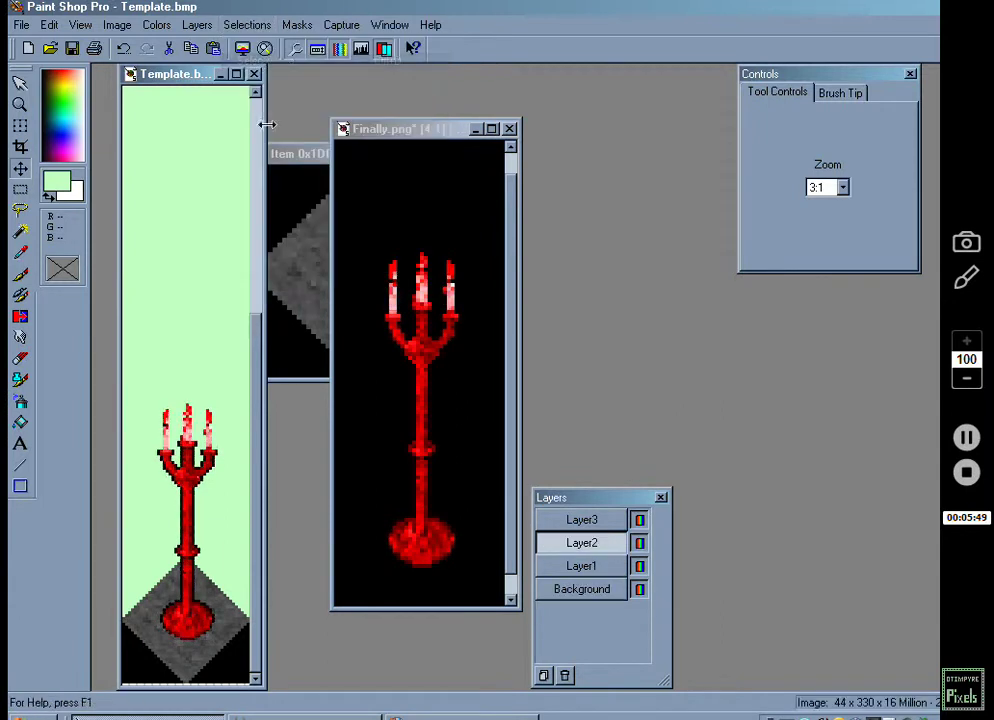
Activate the template's Background layer and inspect the candelabra's placement on the stone tile at 6:1 zoom.
key("minus")
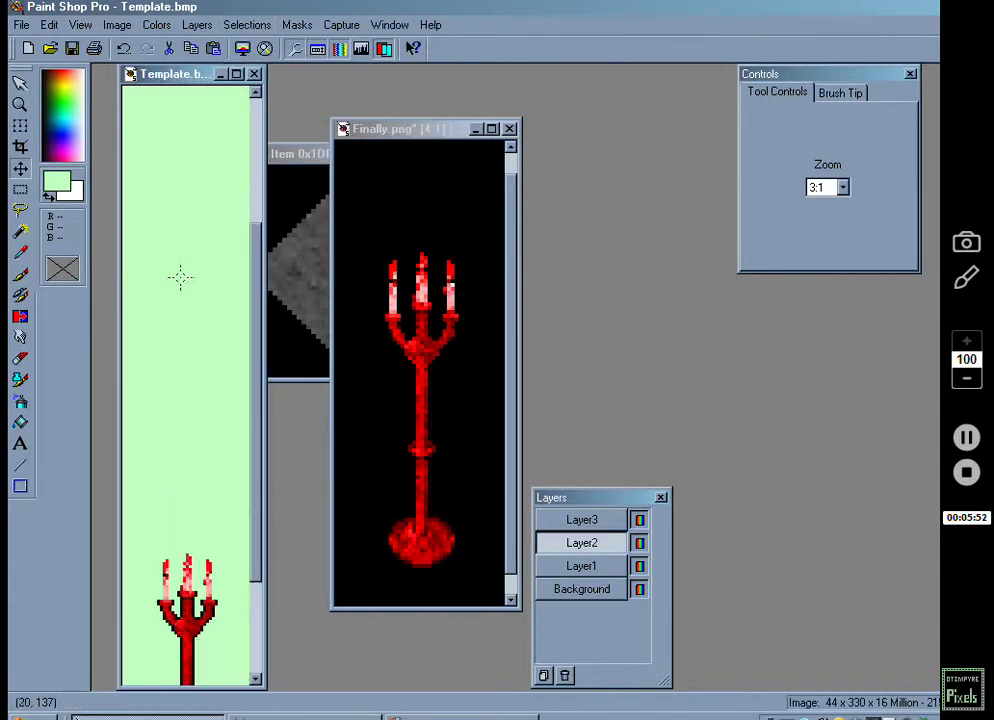
left_click_drag(133, 73, 246, 65)
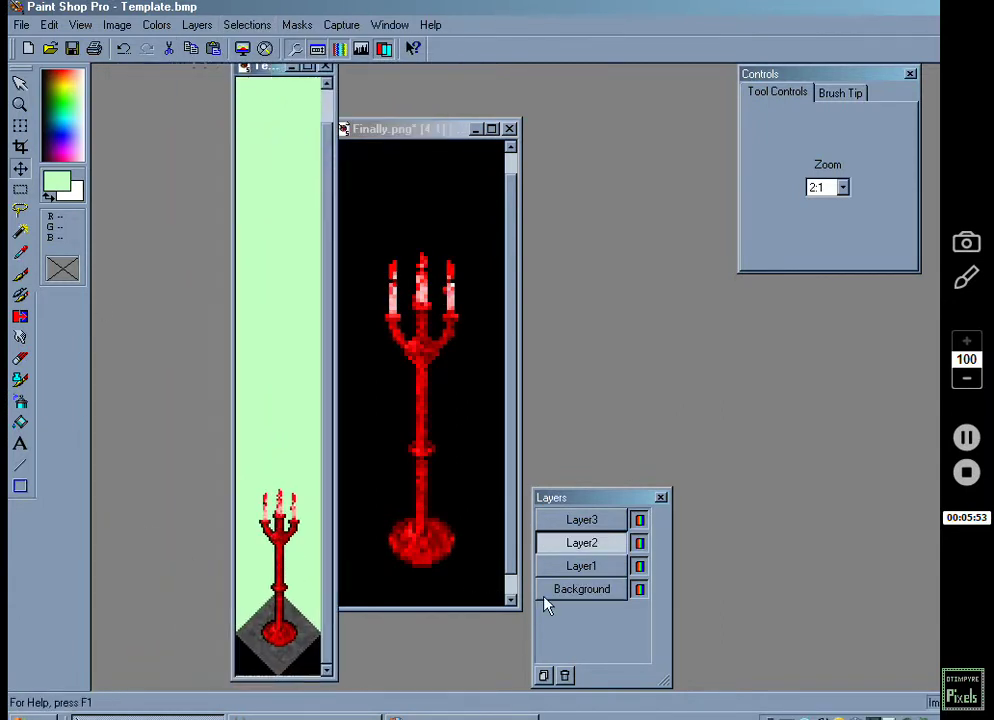
left_click(572, 592)
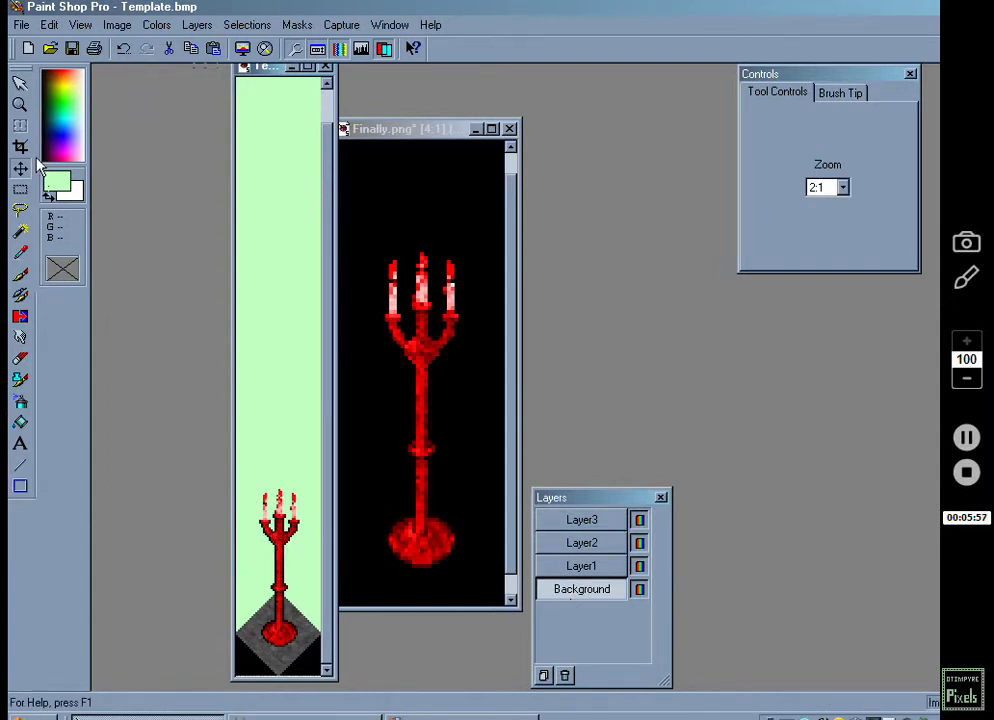
left_click(19, 104)
left_click(350, 565)
left_click(311, 566)
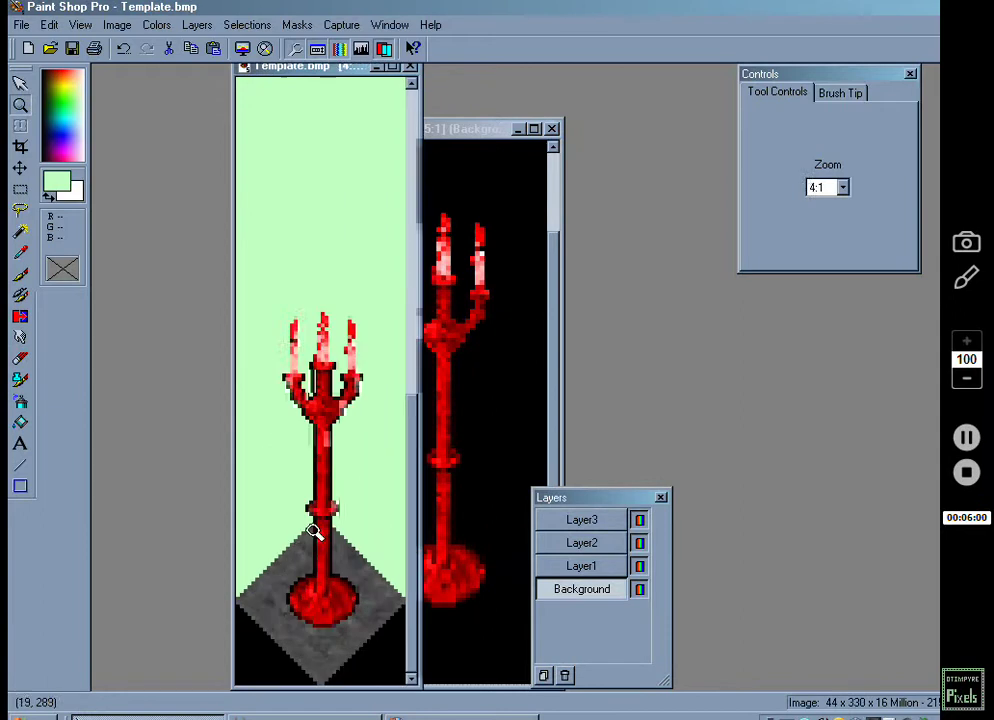
left_click(348, 355)
left_click(430, 455)
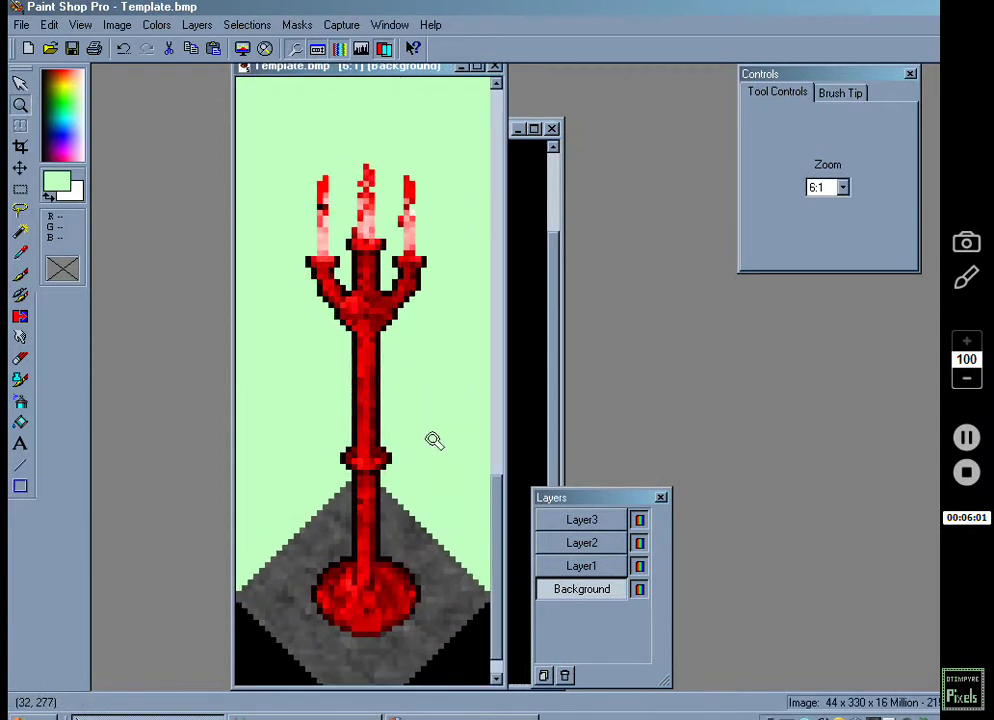
Switch to UOFiddler and examine the custom items before the unused slots, including graphics 0x3BB6, 0x3BB7 and the pot at 0x3BBA.
left_click(305, 717)
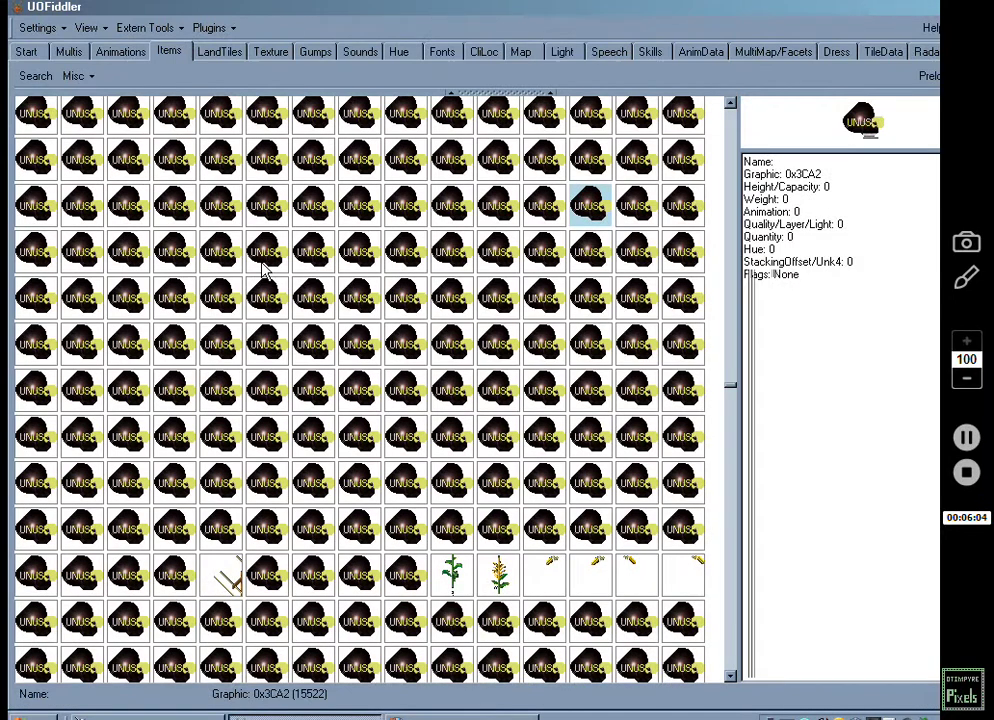
scroll(263, 268, "up", 8)
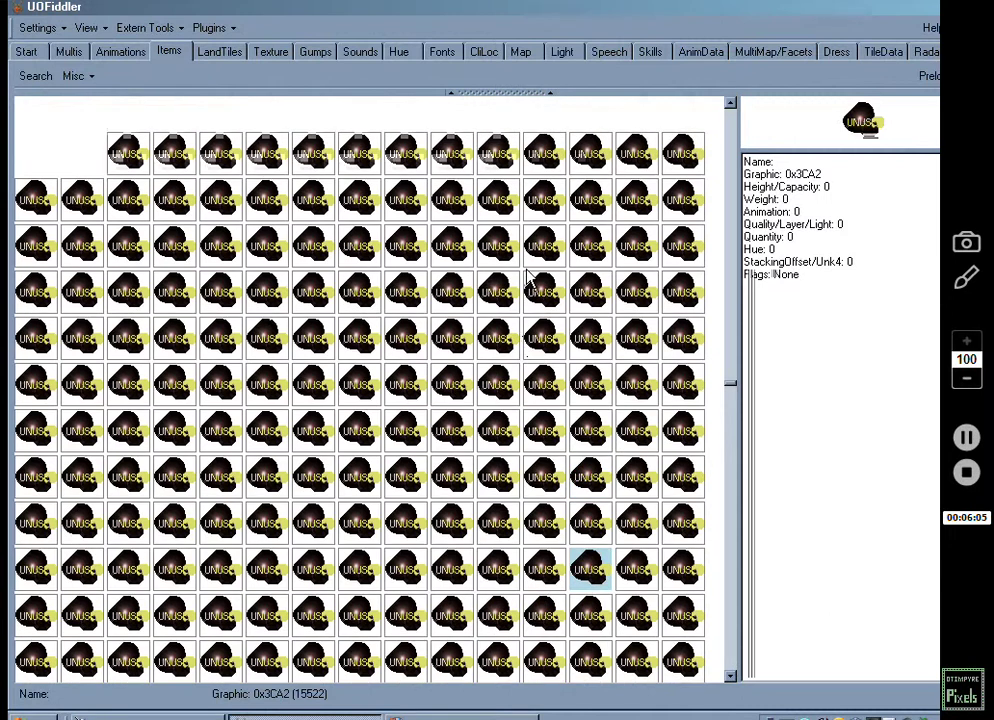
scroll(530, 280, "up", 6)
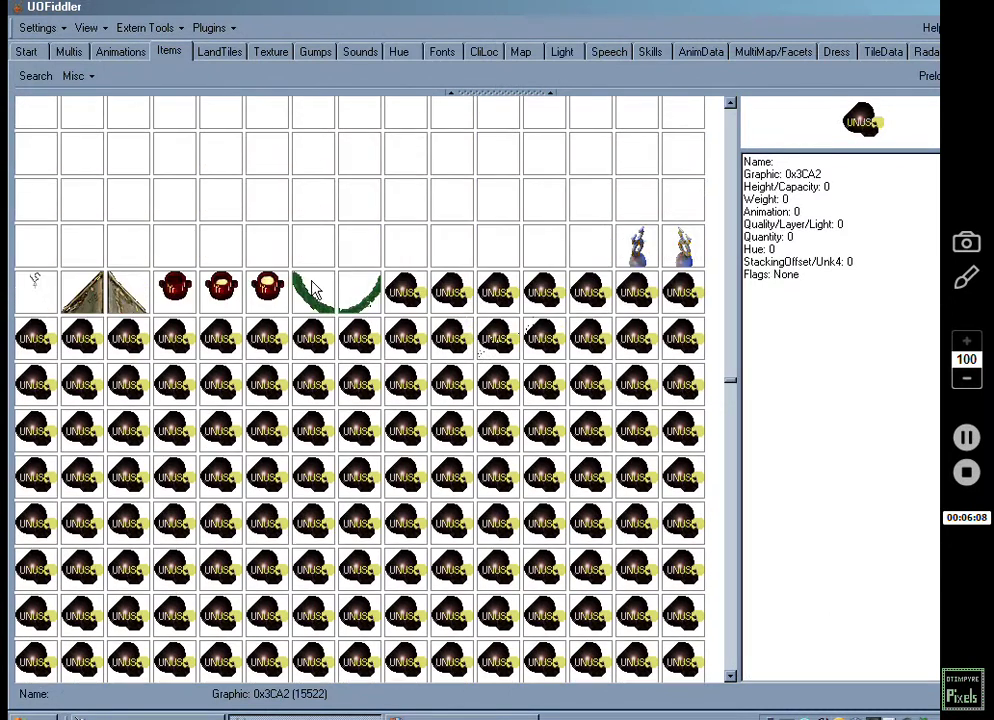
left_click(88, 310)
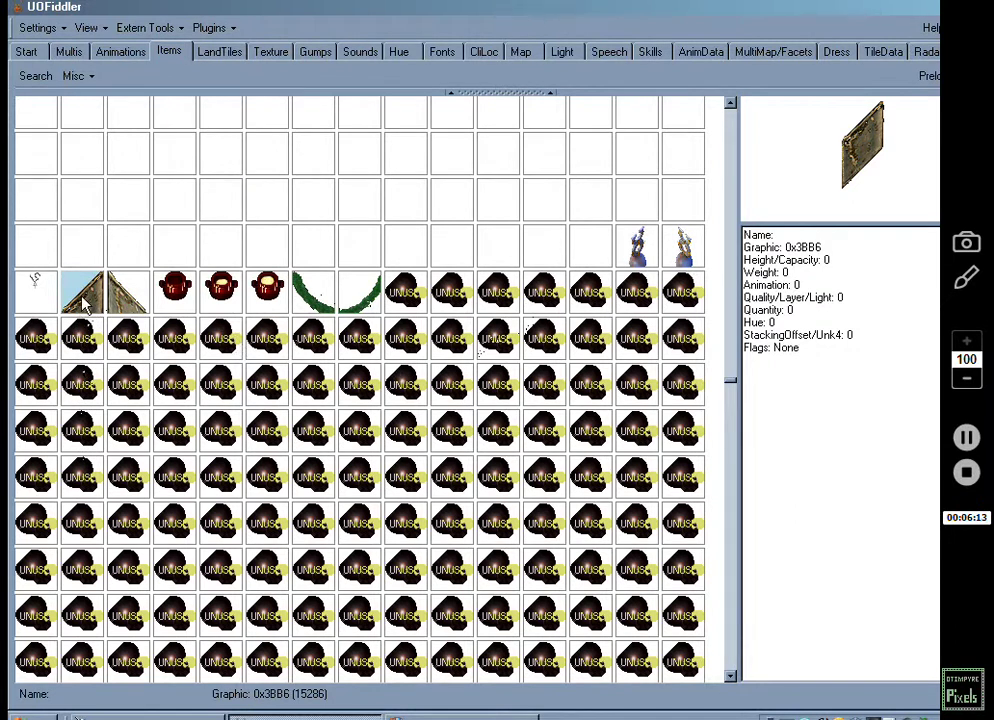
key("Right")
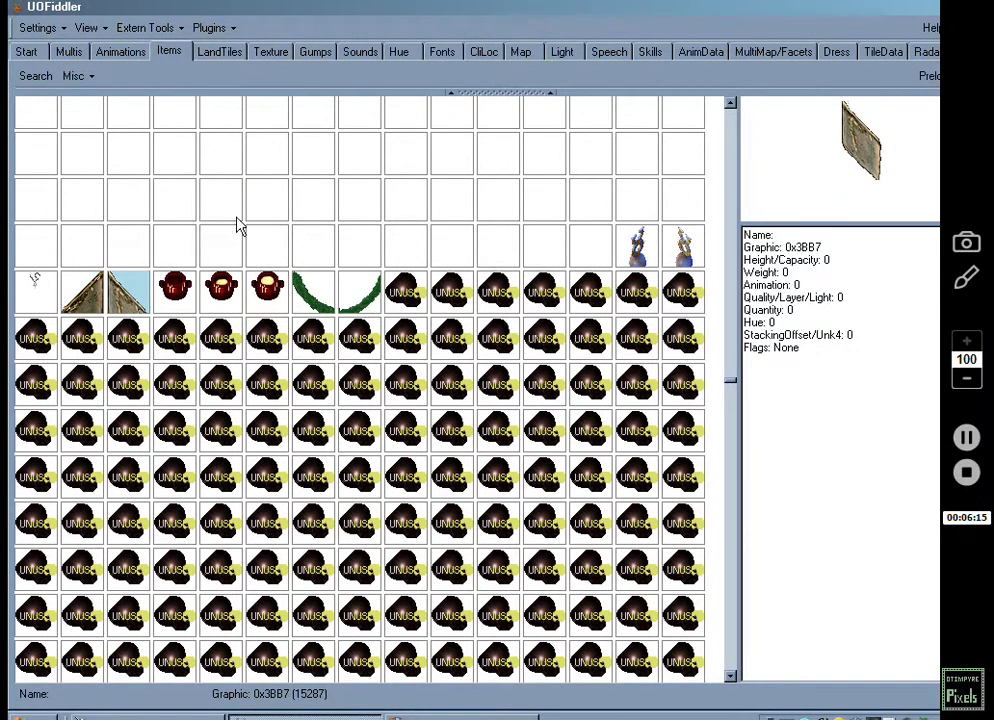
left_click(263, 298)
scroll(321, 297, "down", 2)
scroll(320, 297, "up", 3)
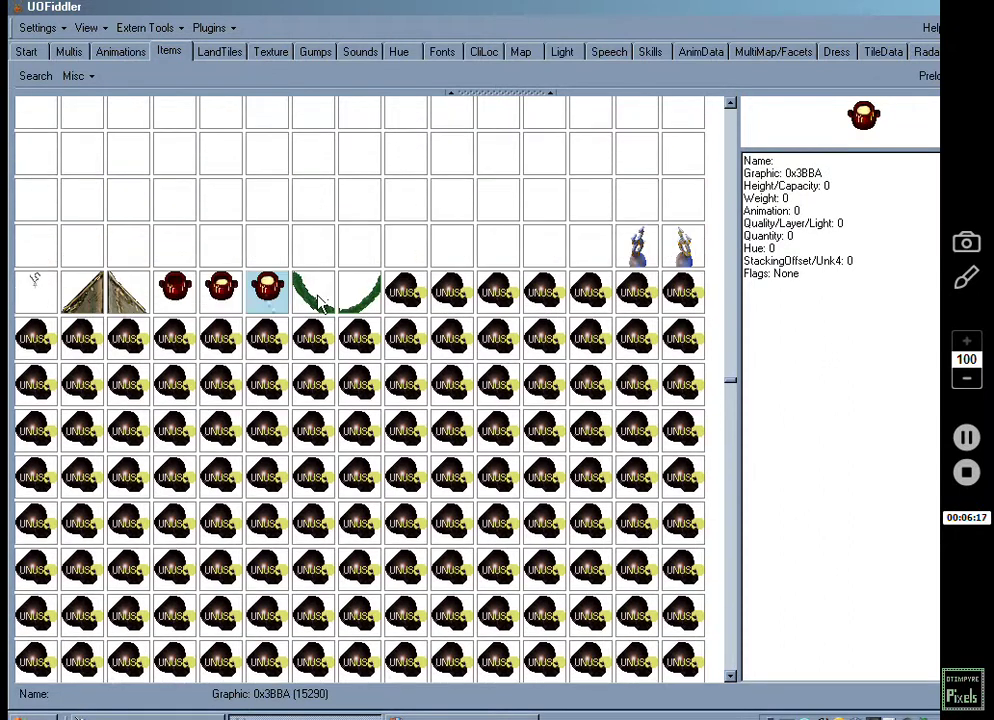
scroll(368, 304, "up", 1)
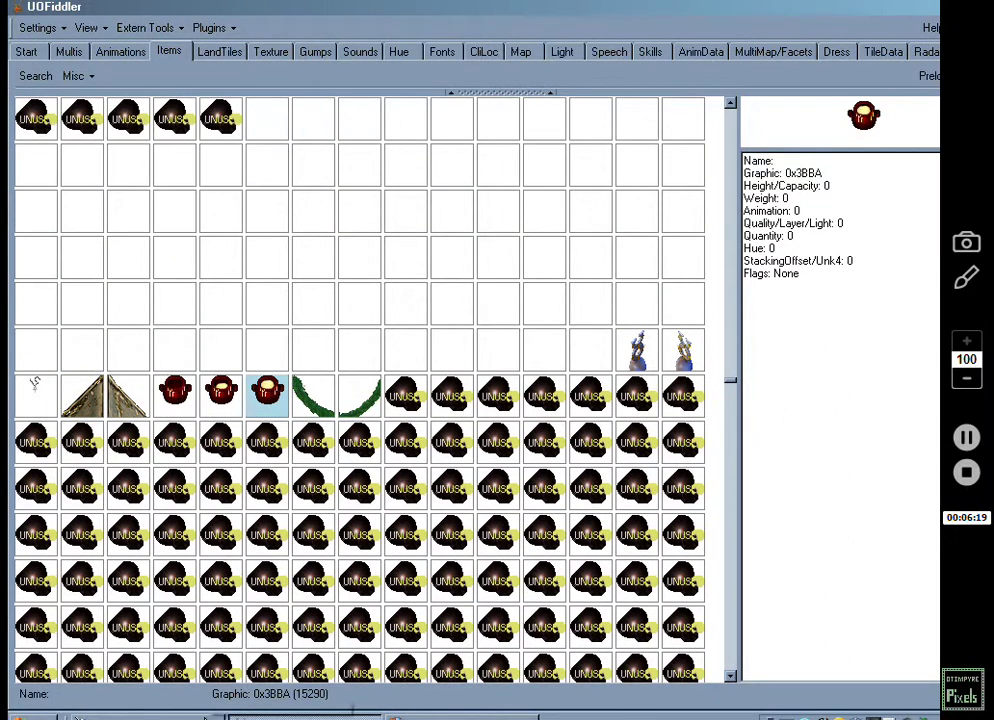
Switch to Paint Shop Pro and outline a full-width crop area around the candelabra and stone tile, from above the flames to the image's lower edge.
left_click(77, 717)
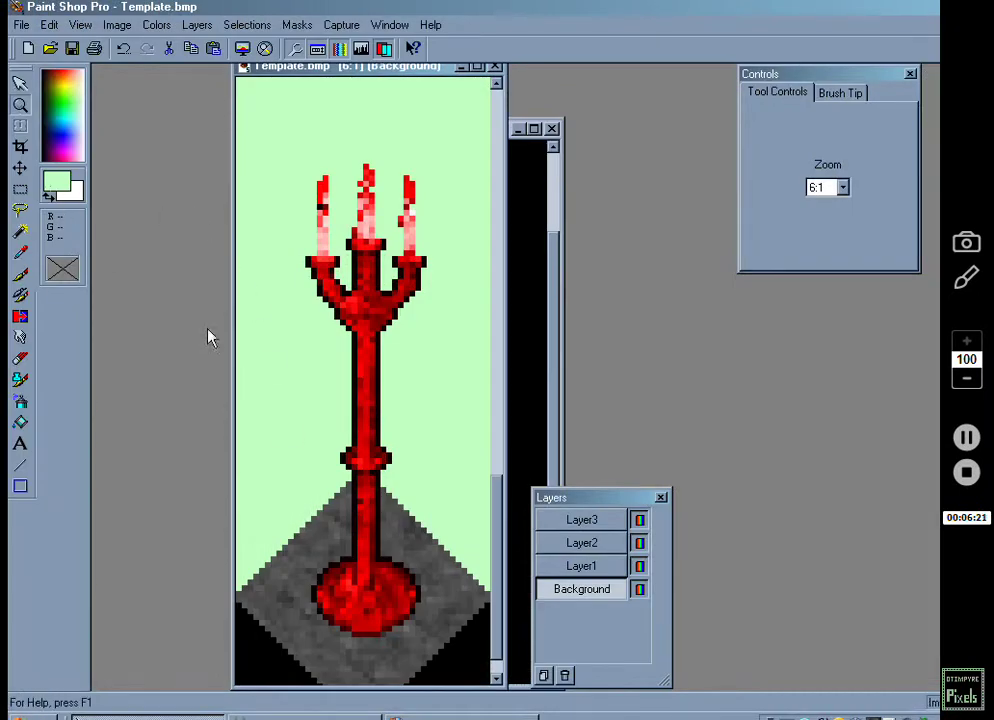
left_click(21, 145)
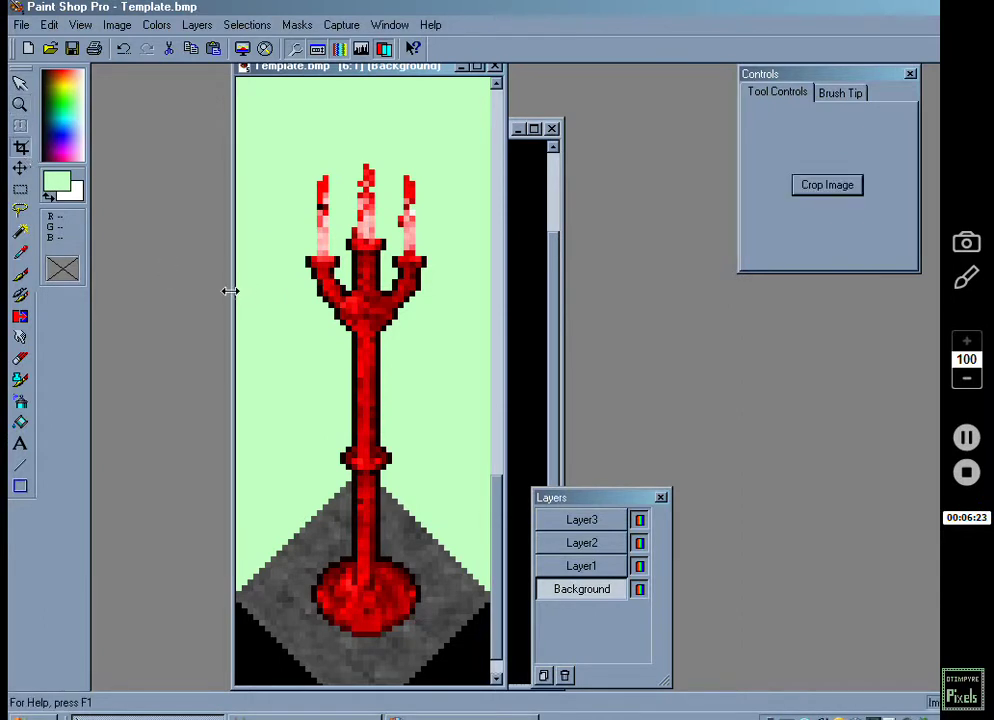
left_click_drag(240, 155, 500, 705)
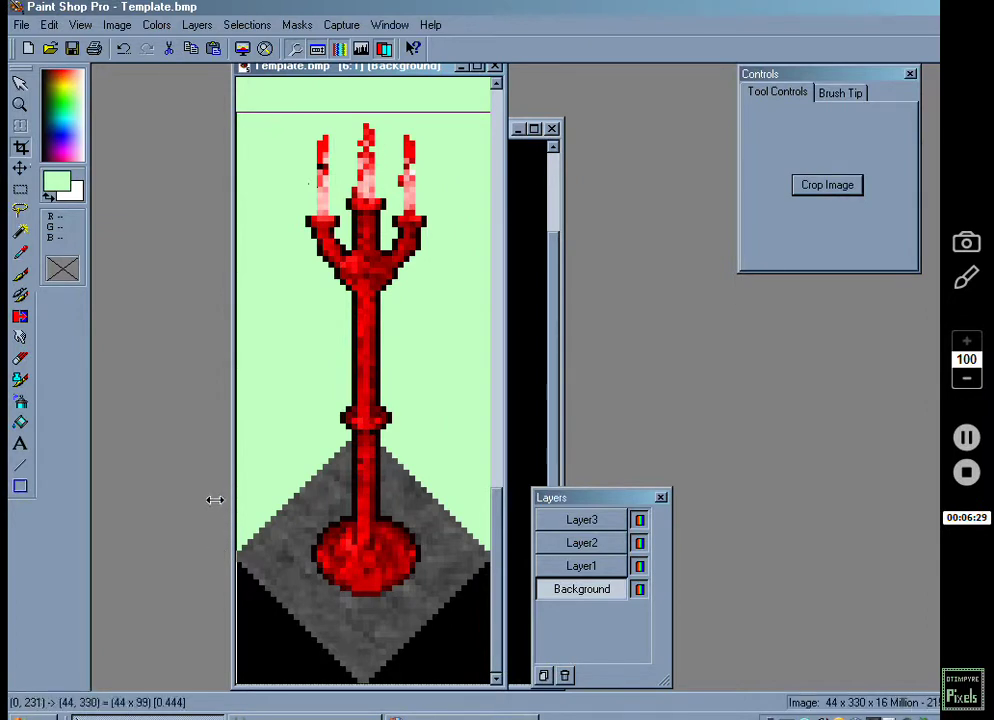
left_click_drag(231, 494, 186, 481)
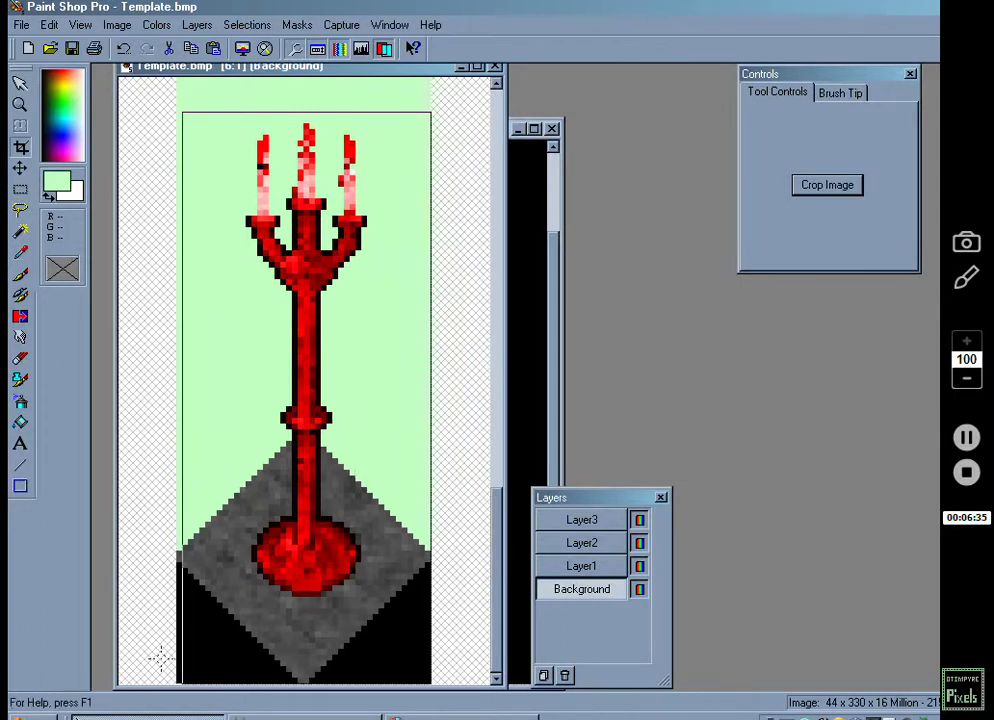
left_click_drag(181, 487, 162, 486)
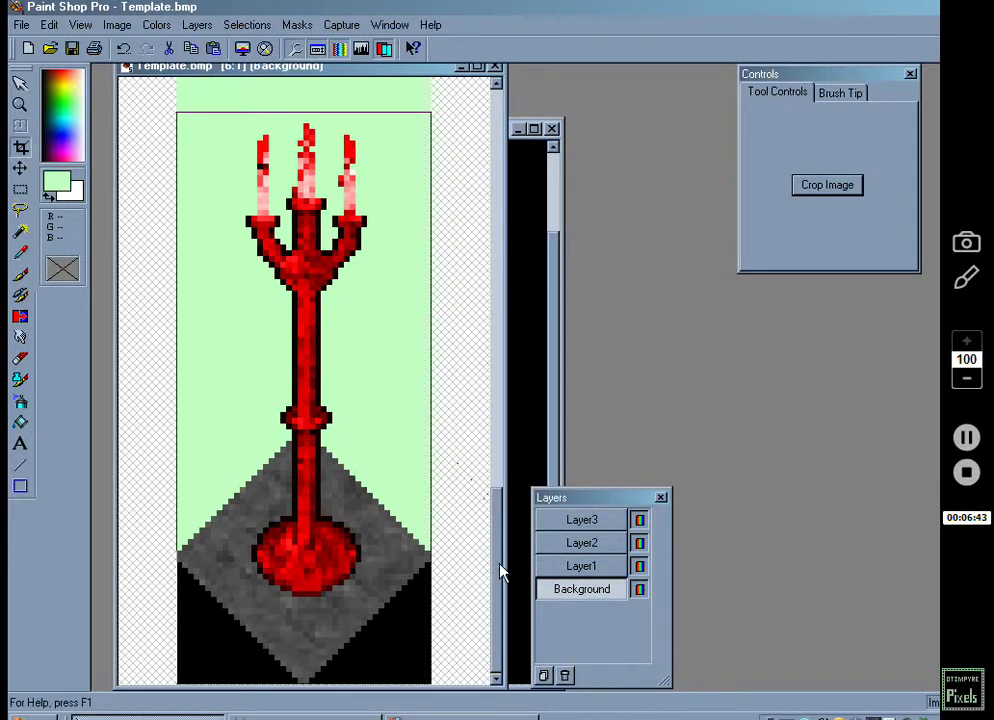
Adjust the crop area's upper edge just above the flames and crop the template to 44 x 99 pixels.
left_click_drag(498, 572, 500, 500)
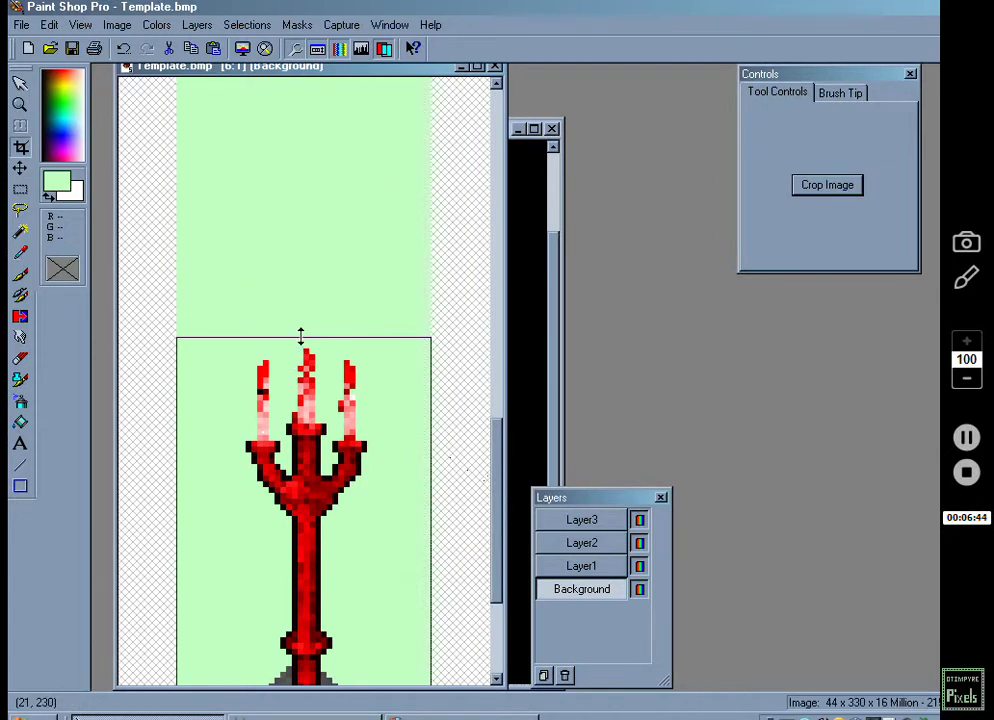
left_click_drag(300, 337, 300, 349)
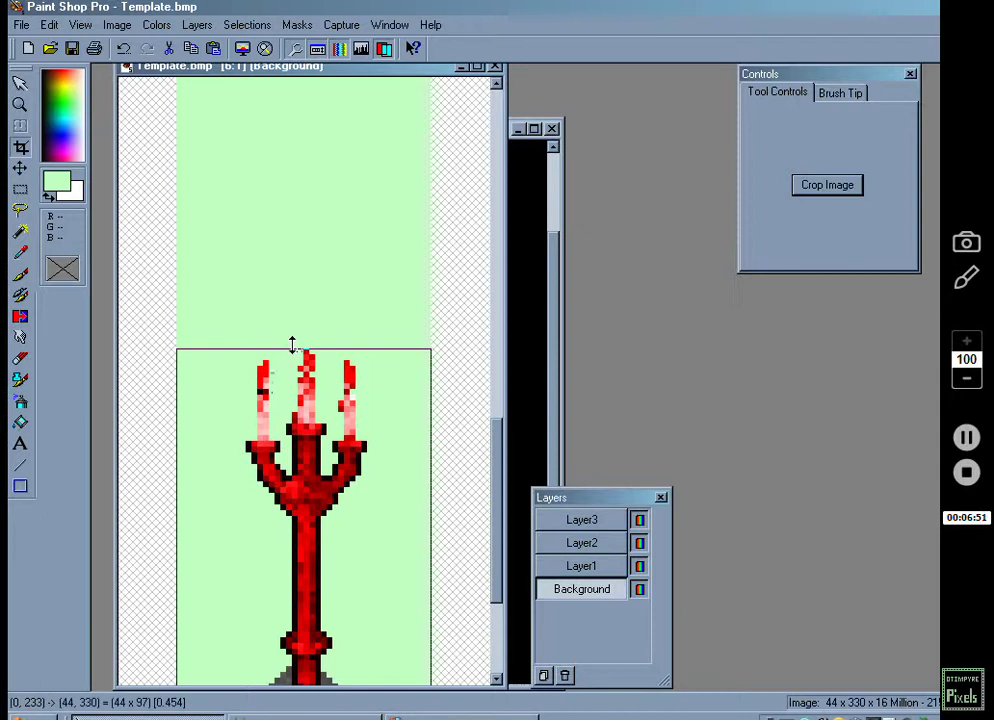
left_click_drag(292, 345, 291, 337)
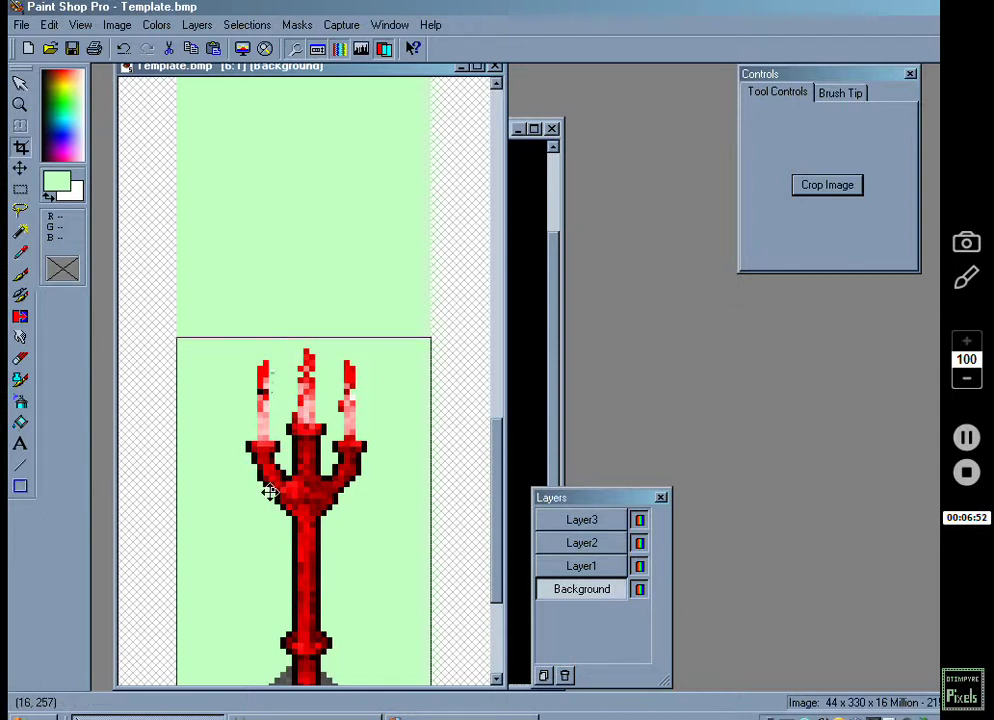
left_click_drag(498, 503, 498, 551)
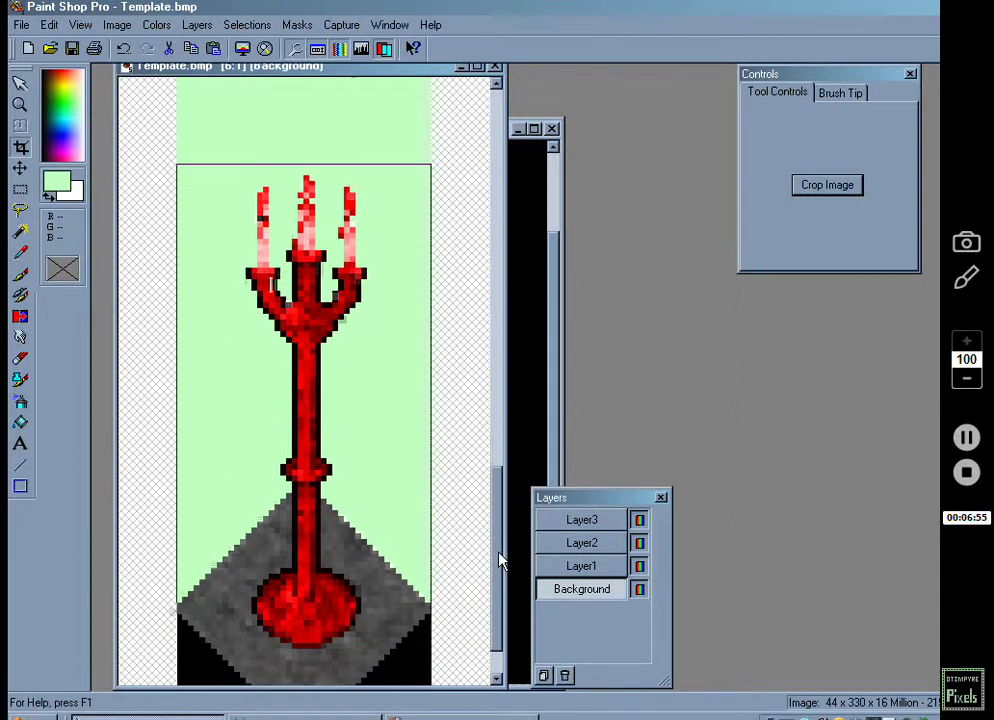
double_click(335, 366)
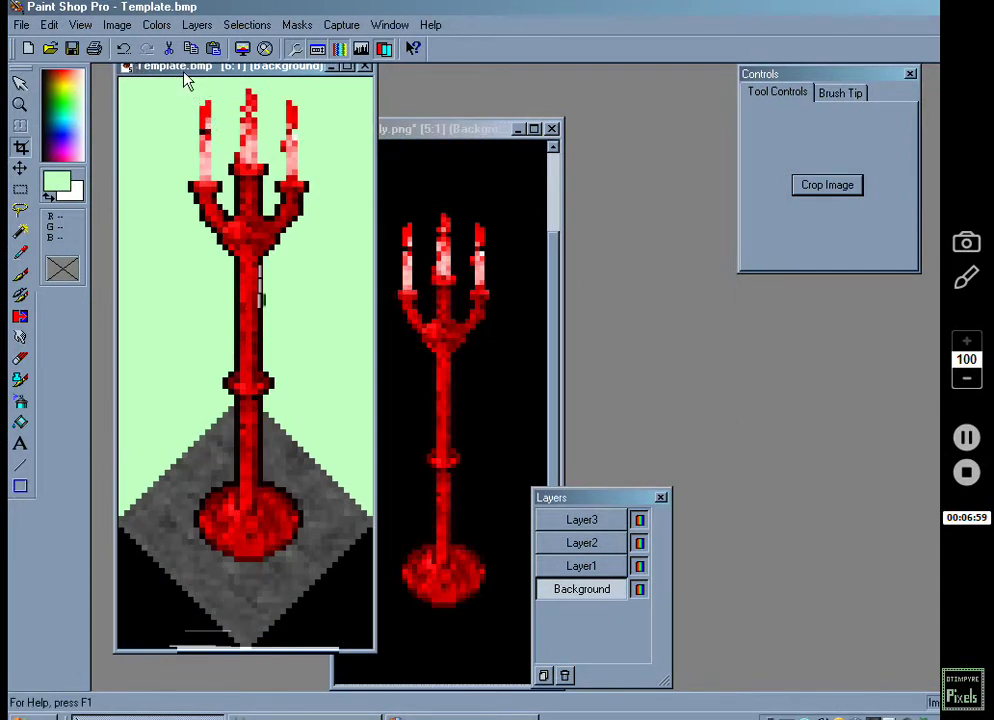
left_click_drag(182, 67, 224, 126)
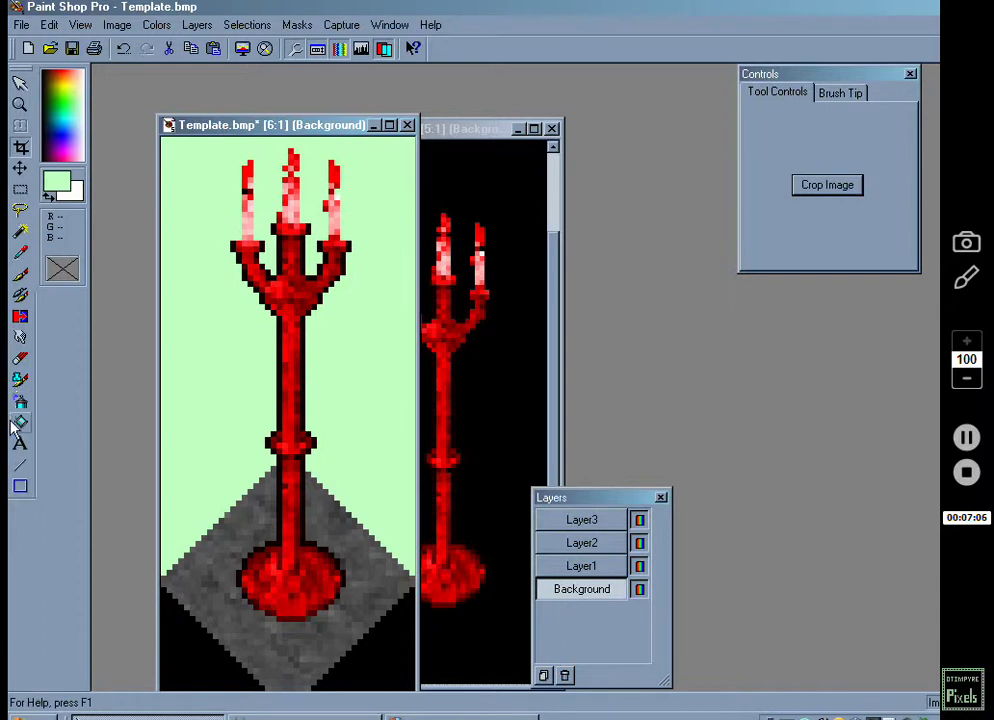
Activate the Flood Fill tool and set the foreground colour to white, #FFFFFF.
left_click(20, 422)
left_click(57, 182)
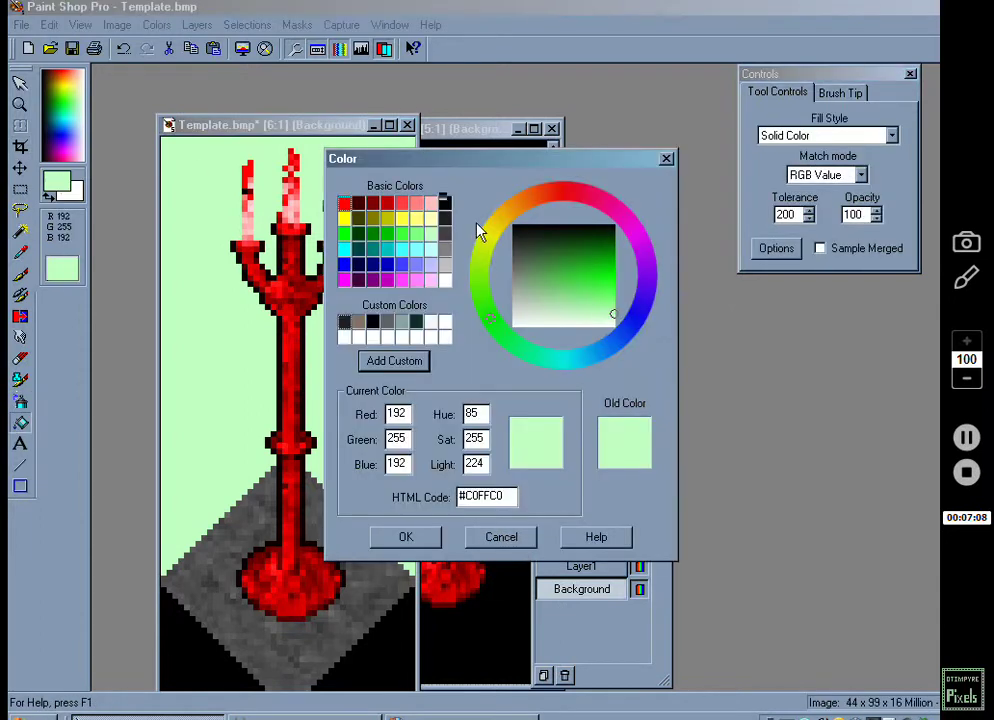
left_click(445, 280)
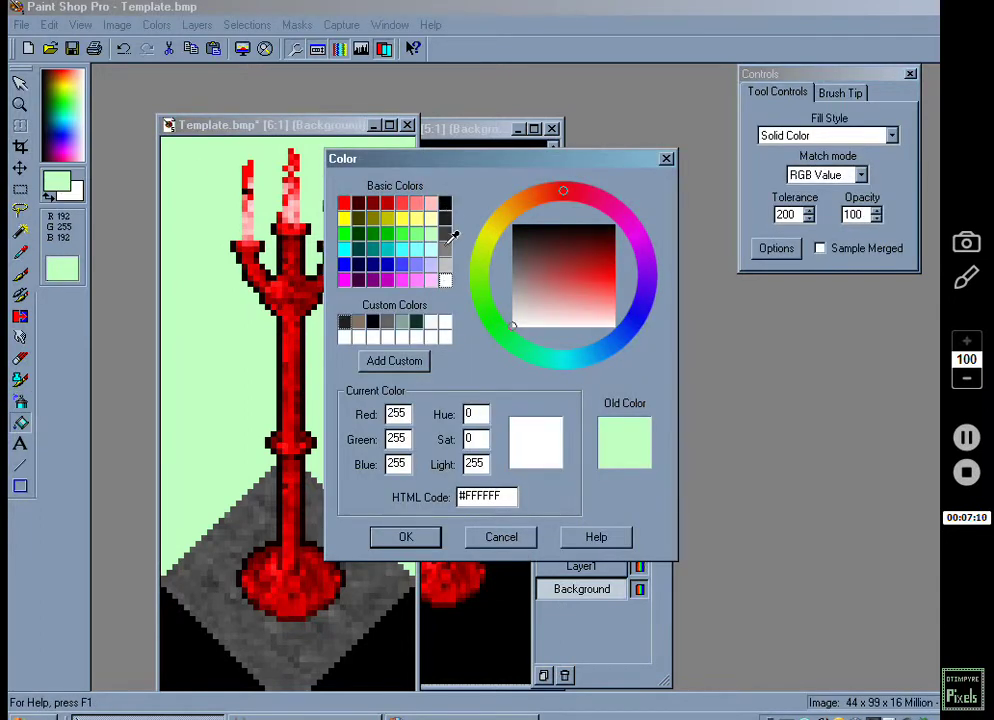
left_click(446, 202)
left_click(445, 280)
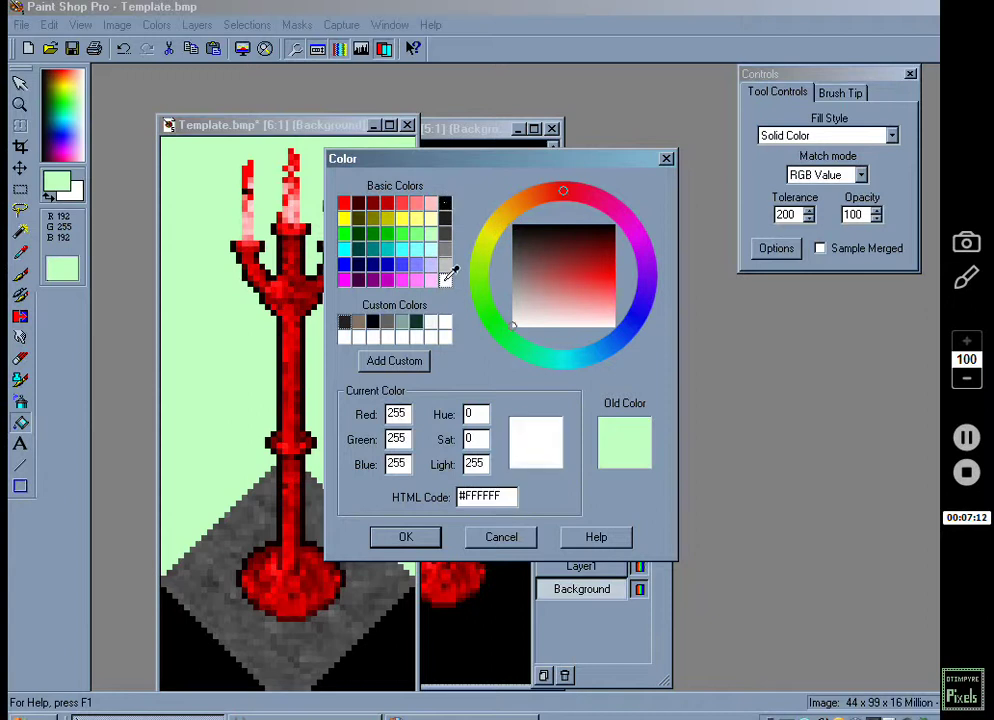
left_click(430, 536)
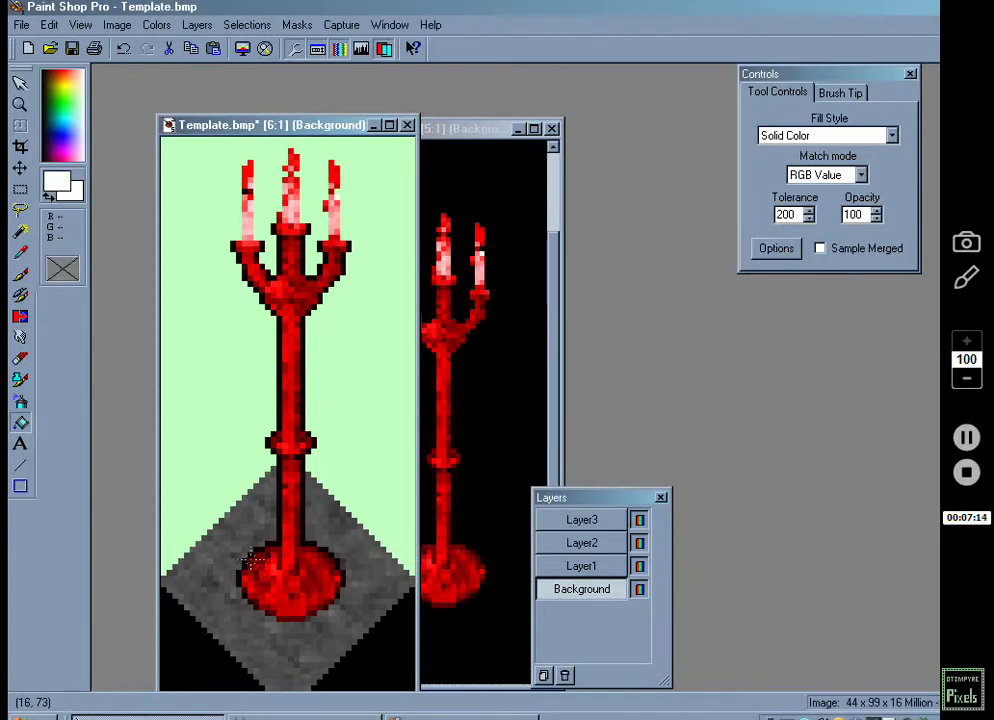
Fill the Background layer and Layer1 with white around and behind the candelabra, and activate Layer2.
left_click(204, 540)
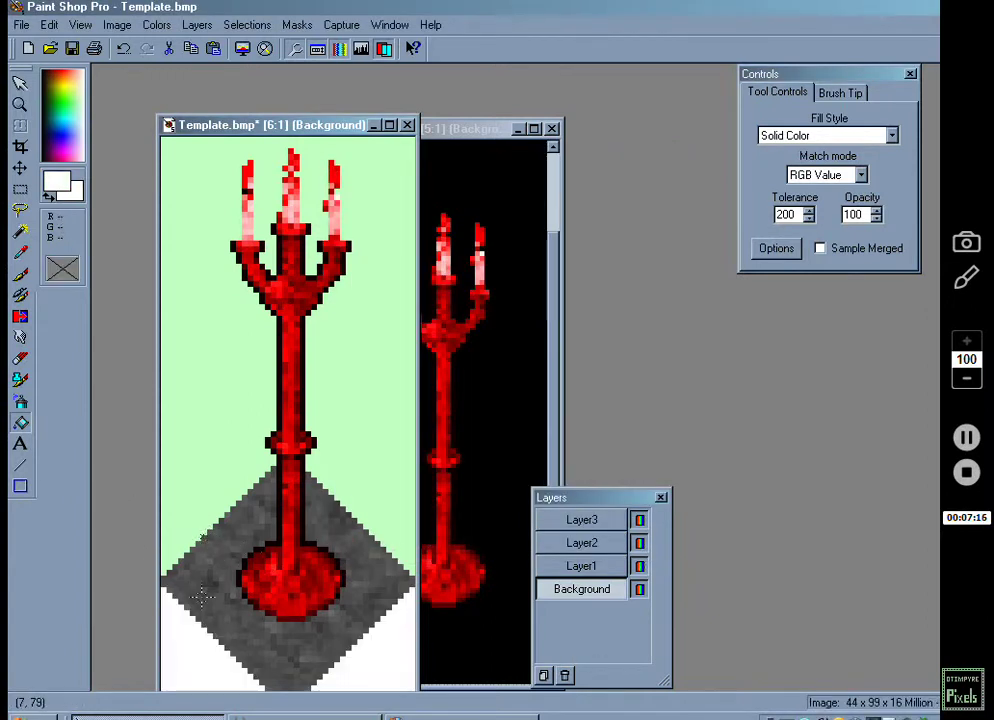
left_click(572, 572)
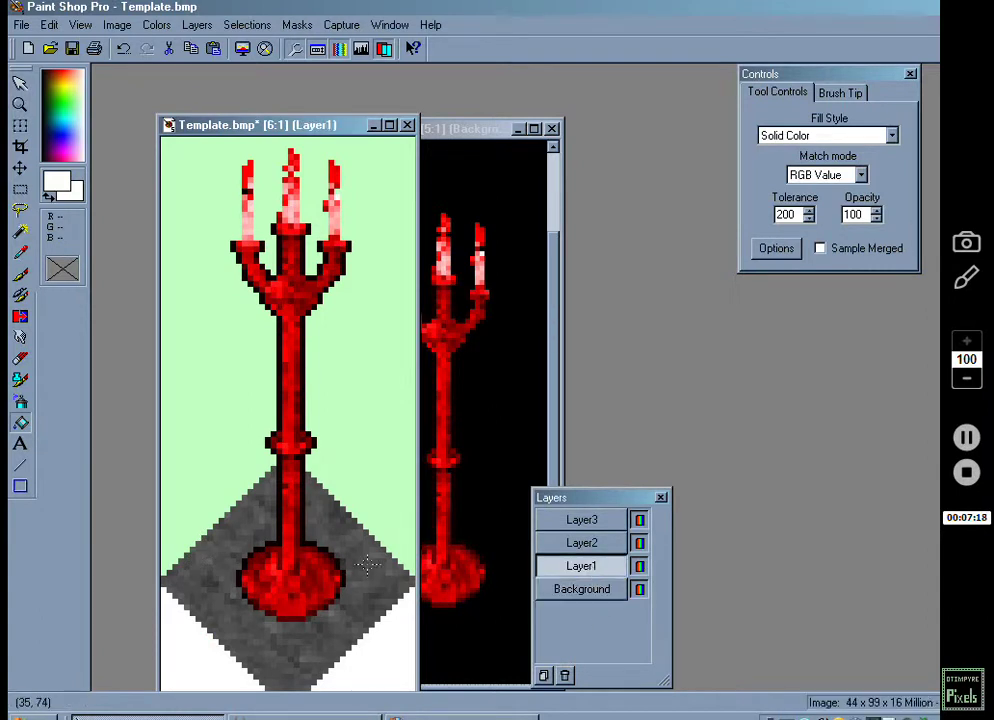
left_click(311, 581)
left_click(581, 542)
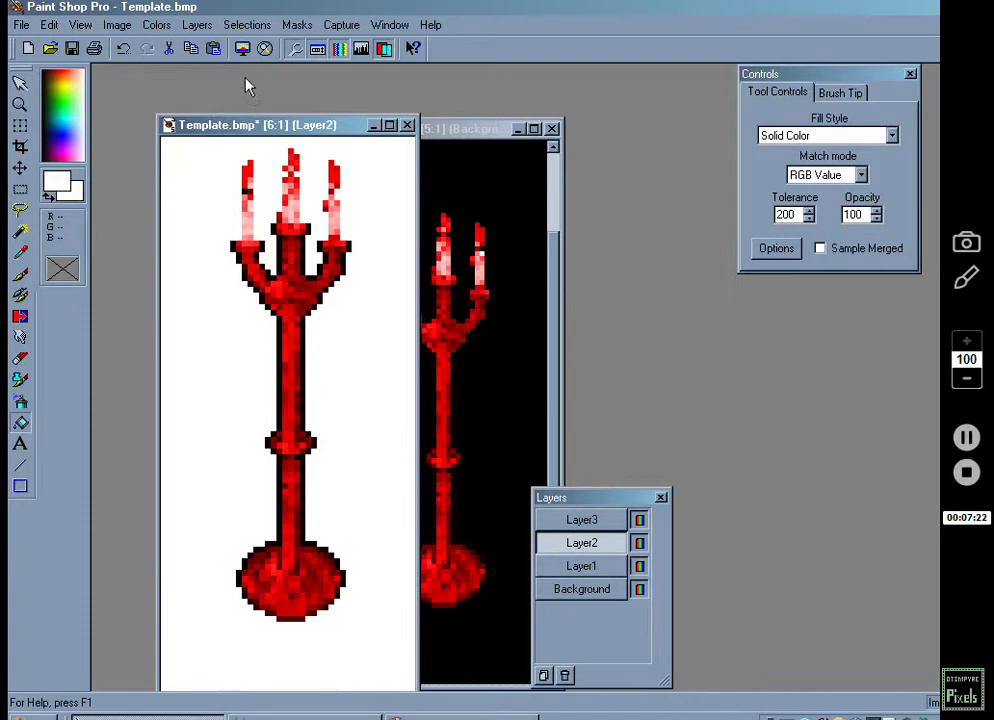
left_click(258, 32)
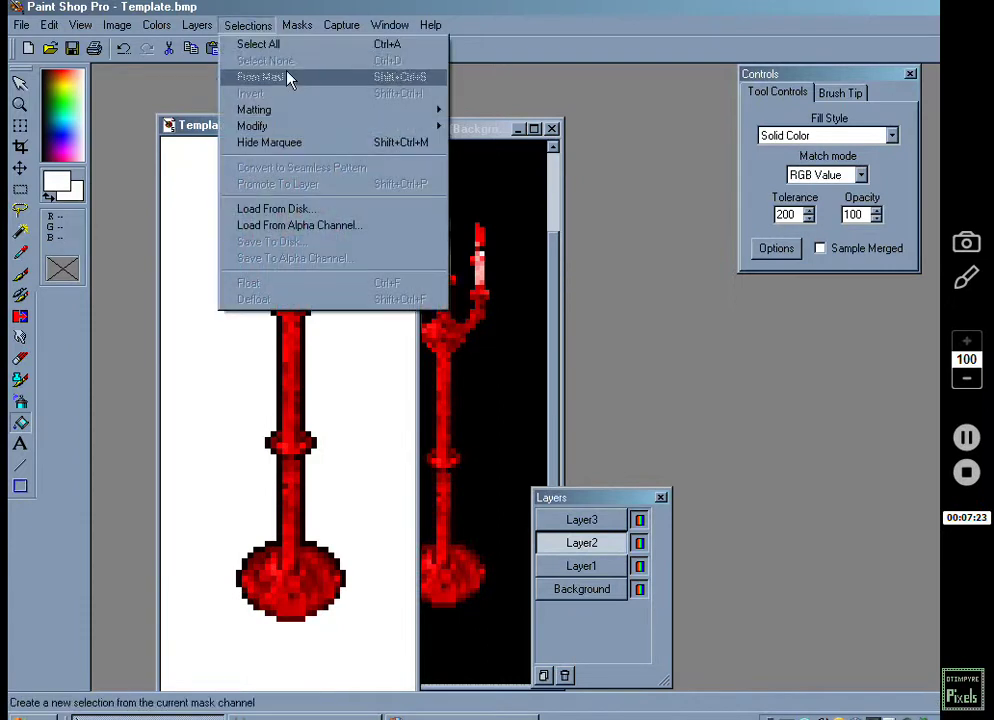
left_click(205, 132)
left_click_drag(205, 132, 167, 96)
scroll(224, 460, "down", 3)
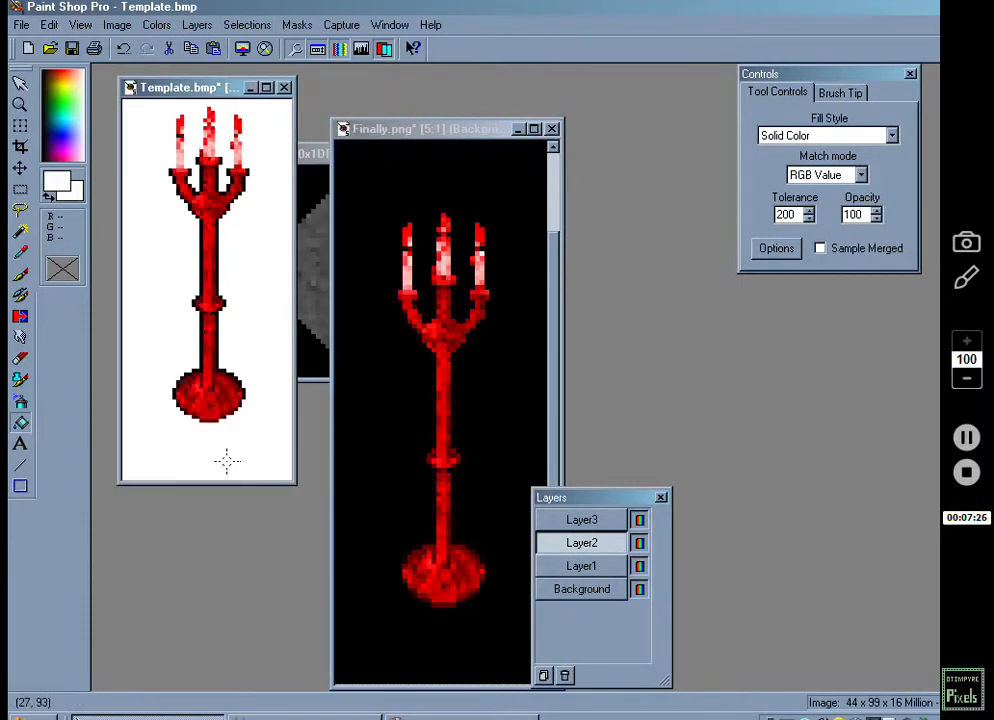
Review the Save As file types for Template.bmp, pick Windows or OS/2 Bitmap (*.bmp), and leave without saving.
left_click(21, 24)
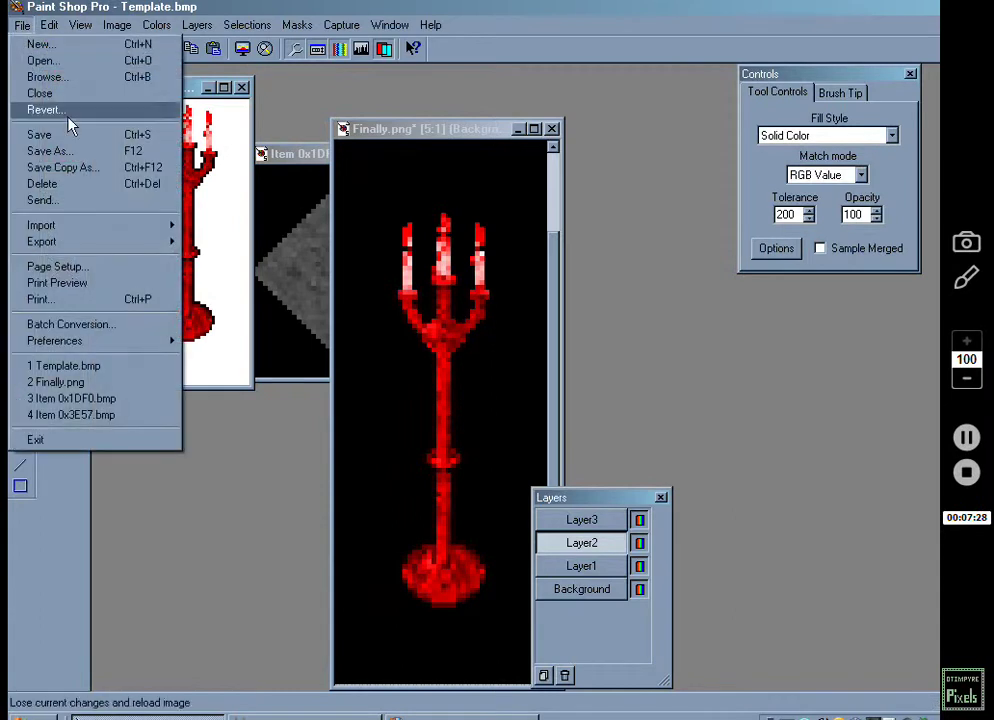
left_click(60, 151)
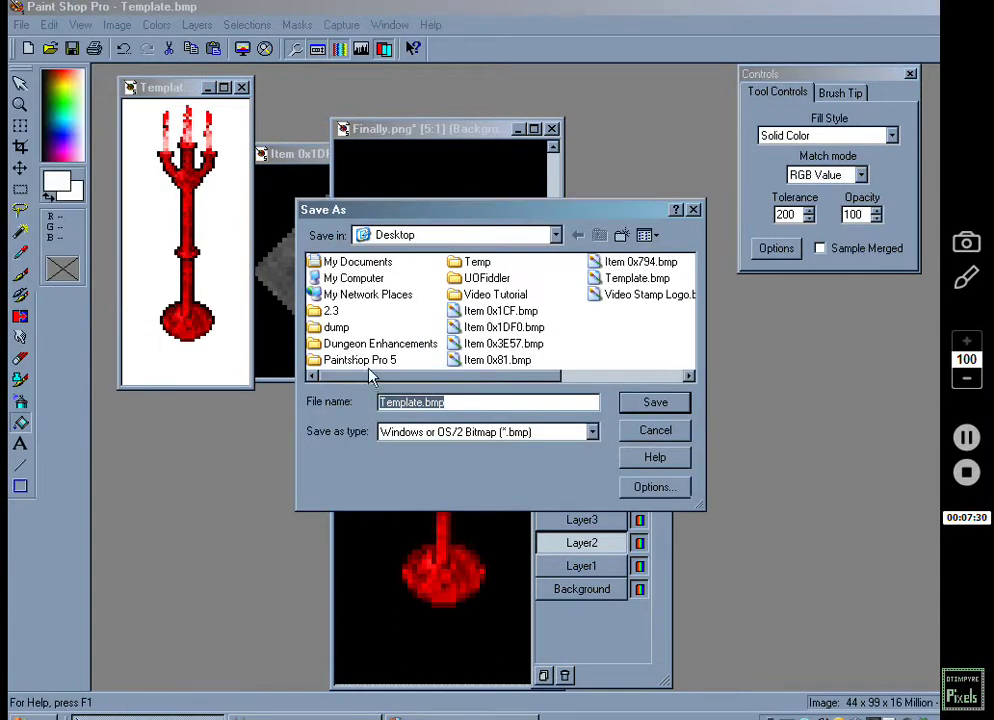
left_click(435, 432)
scroll(445, 540, "up", 2)
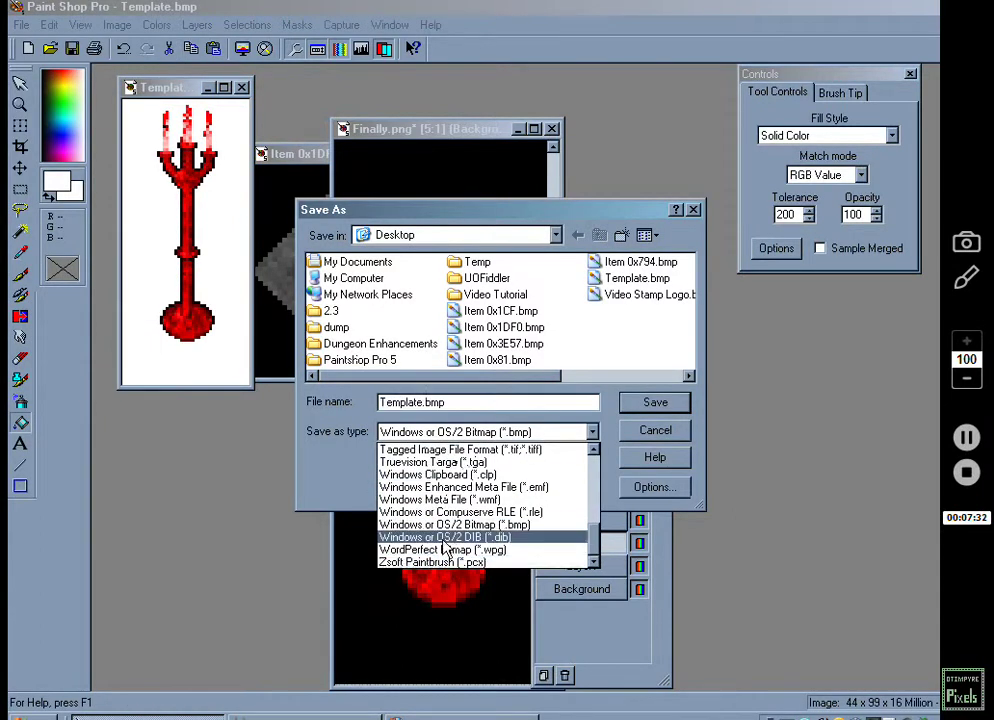
scroll(443, 548, "up", 3)
scroll(445, 550, "down", 3)
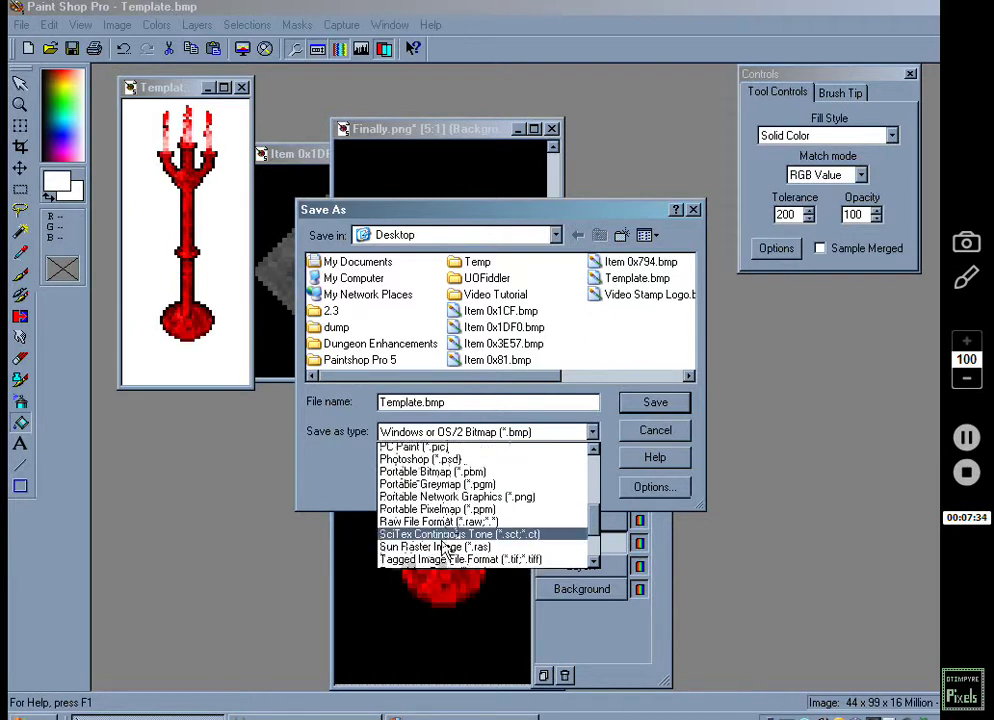
scroll(450, 560, "down", 1)
left_click(451, 563)
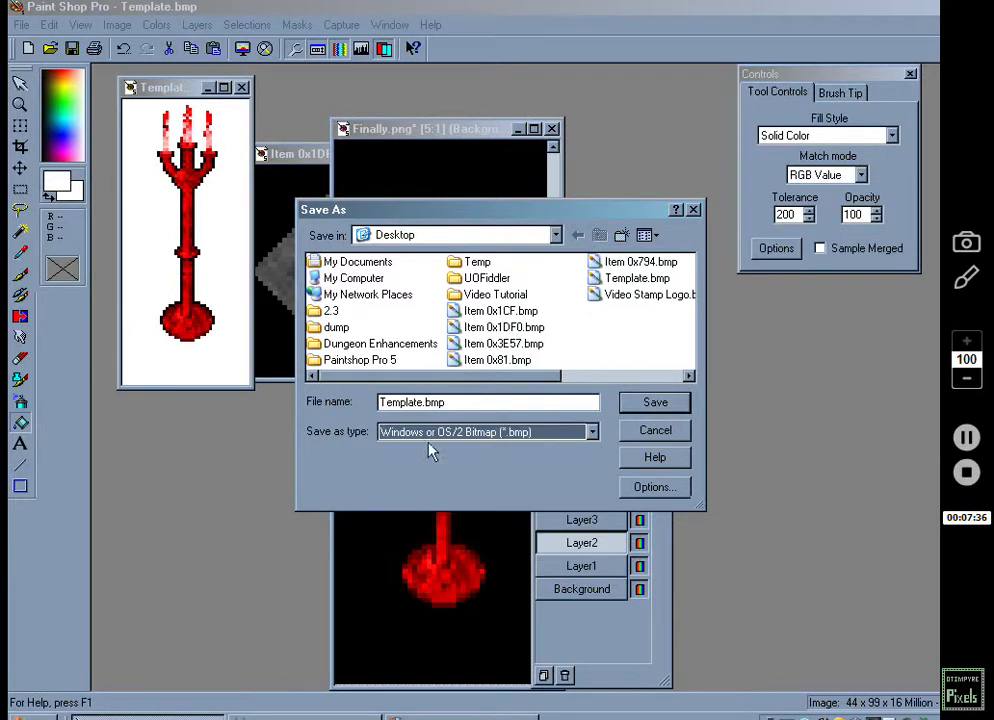
left_click(655, 430)
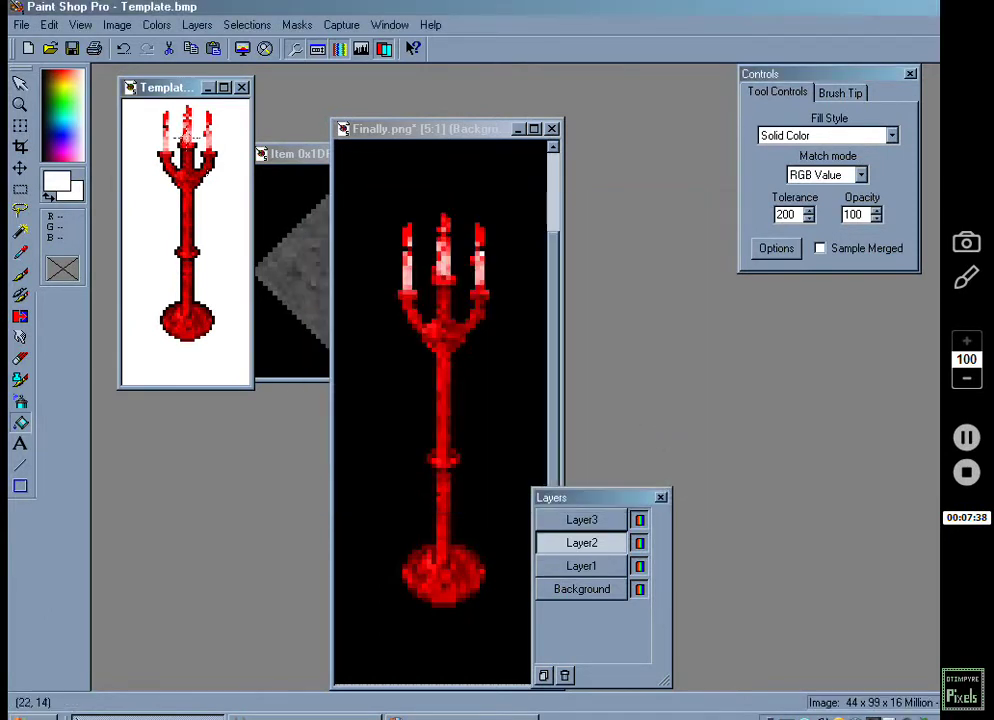
left_click_drag(170, 88, 170, 200)
Switch to UOFiddler and look at its path settings, closing them unchanged.
left_click(305, 717)
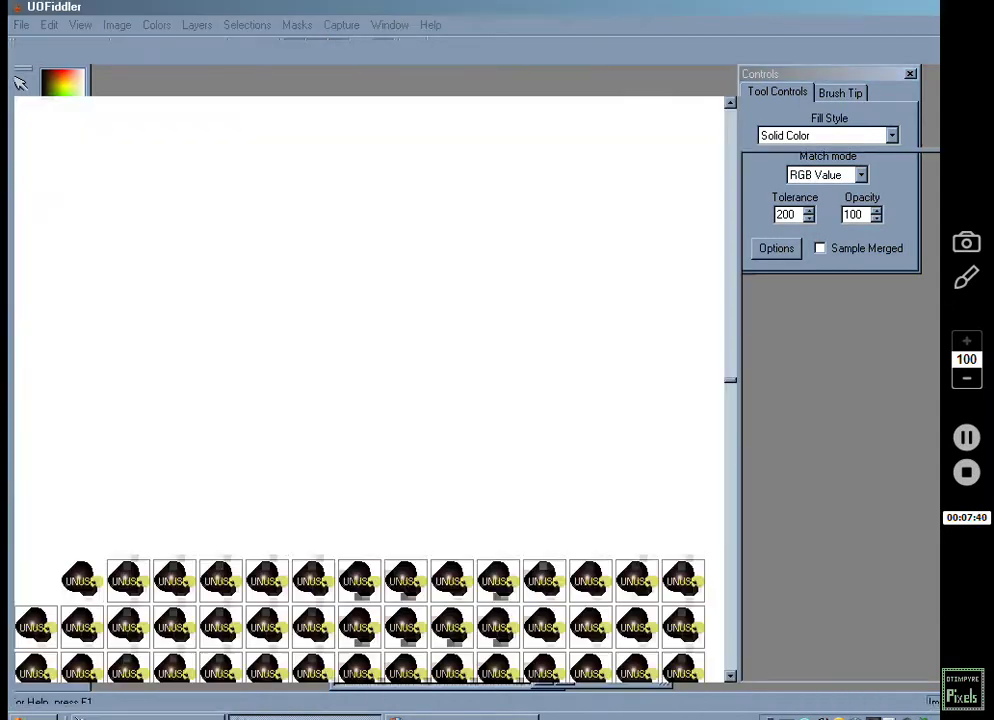
left_click(35, 27)
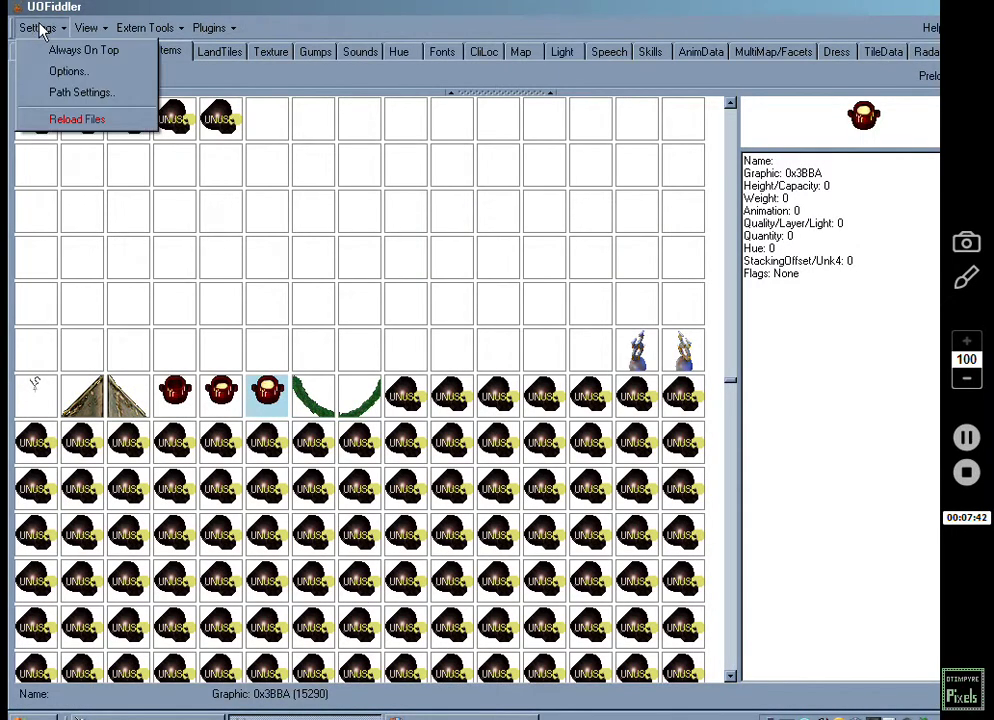
left_click(72, 94)
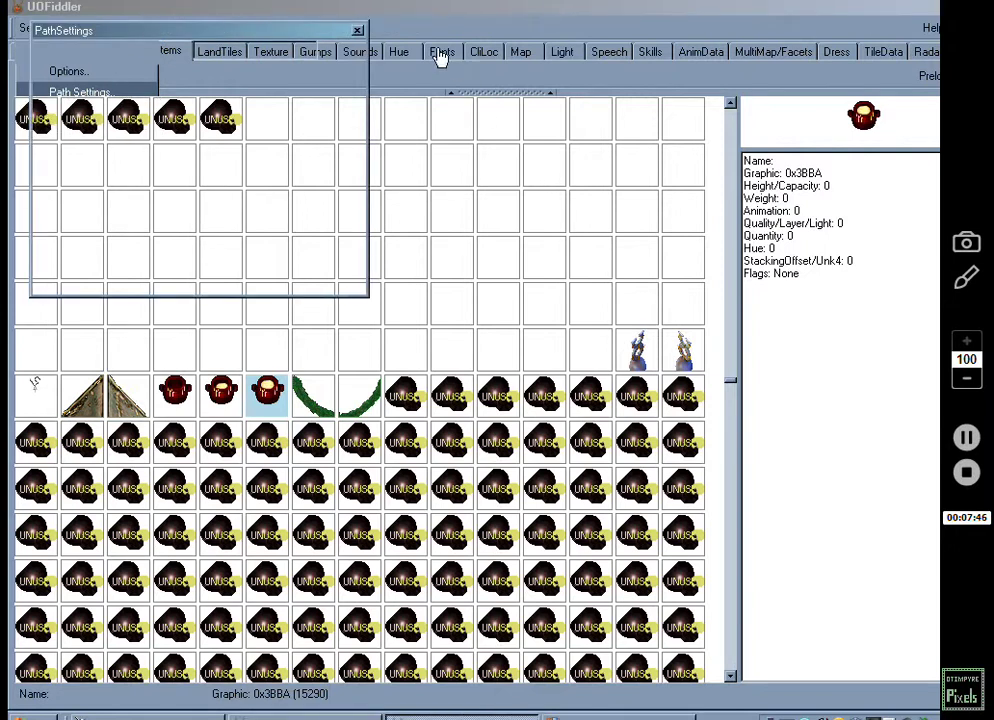
left_click(358, 33)
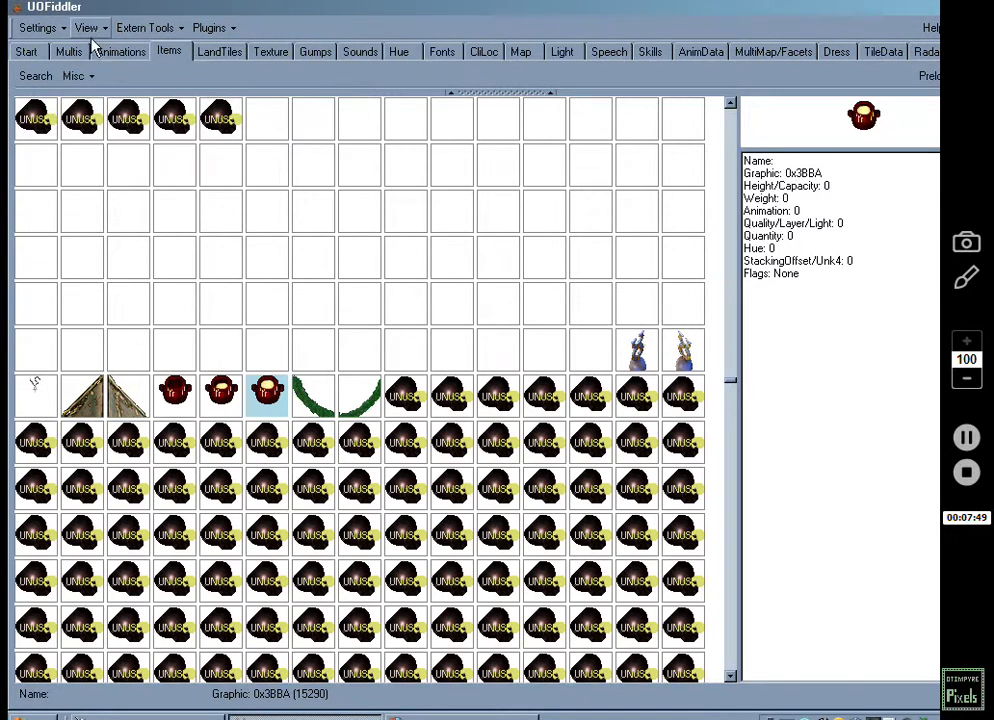
Examine the output path in UOFiddler's options, highlighting the whole desktop folder path.
left_click(38, 30)
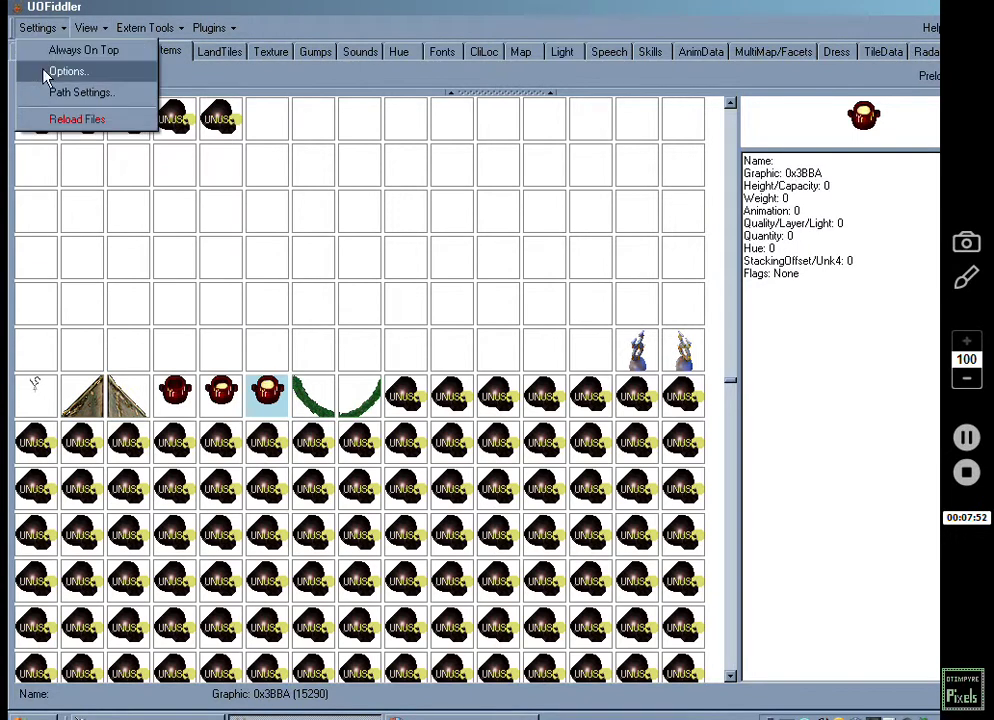
left_click(44, 69)
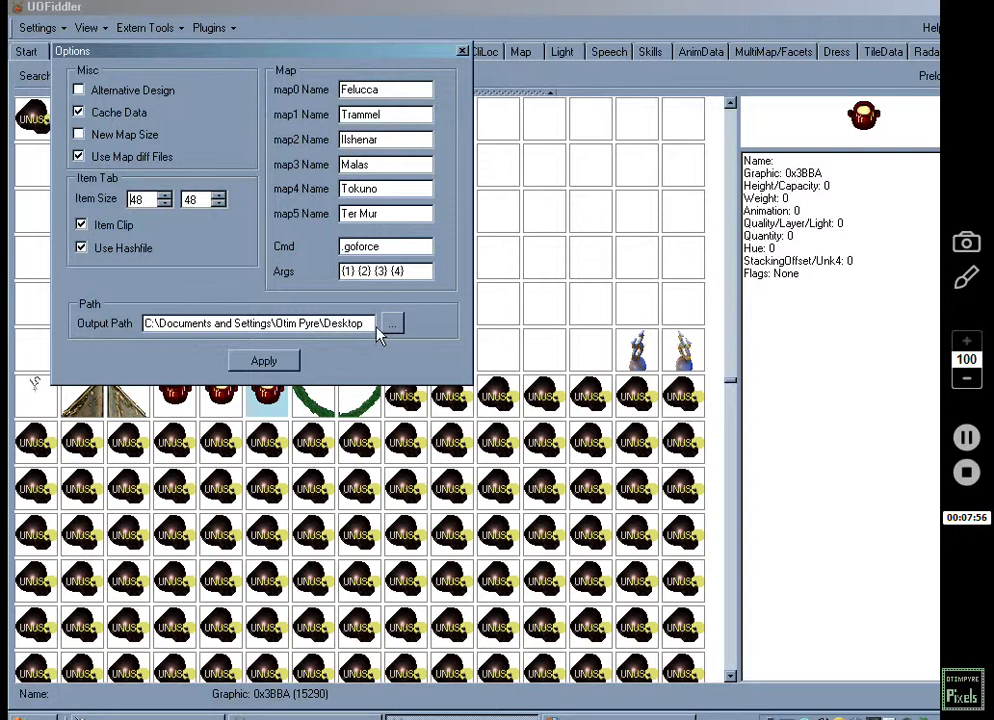
left_click_drag(372, 326, 140, 338)
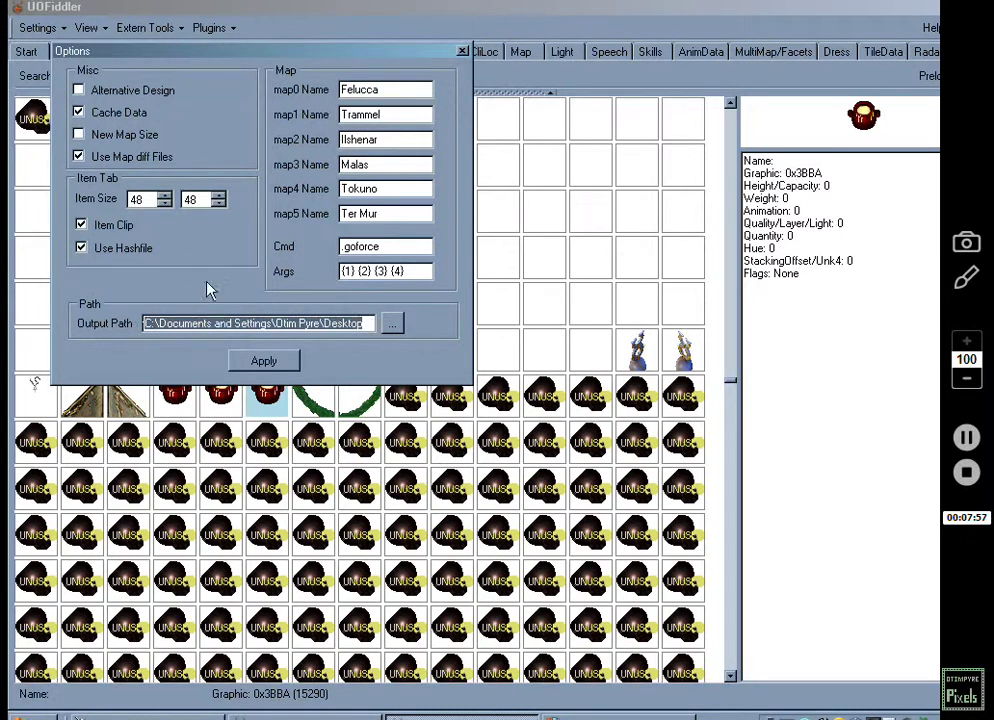
left_click(370, 325)
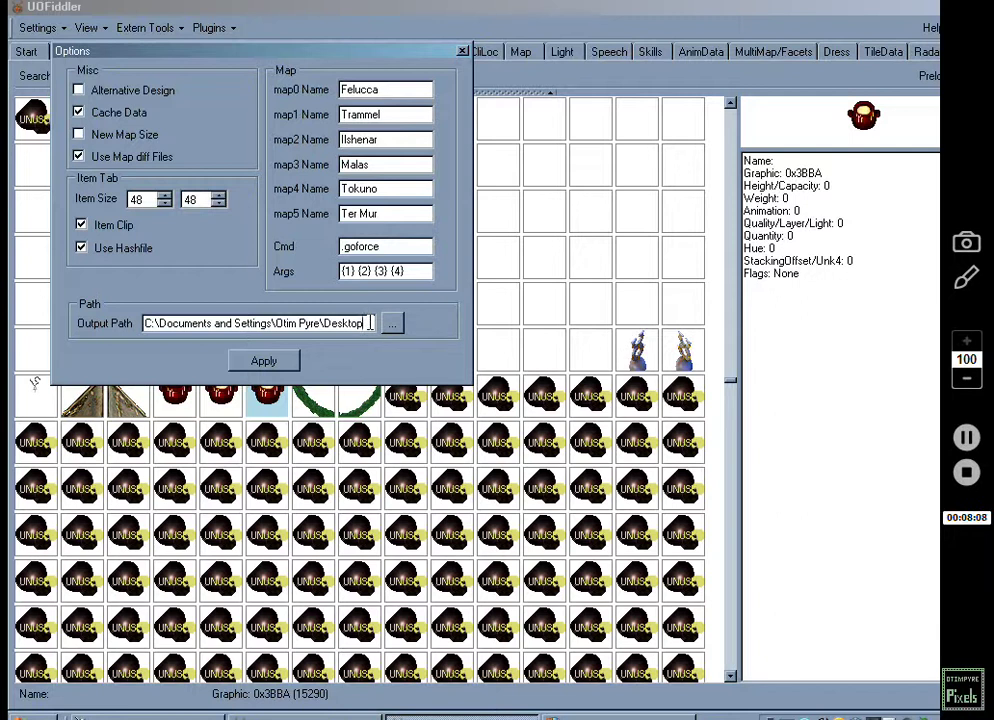
left_click_drag(366, 323, 160, 319)
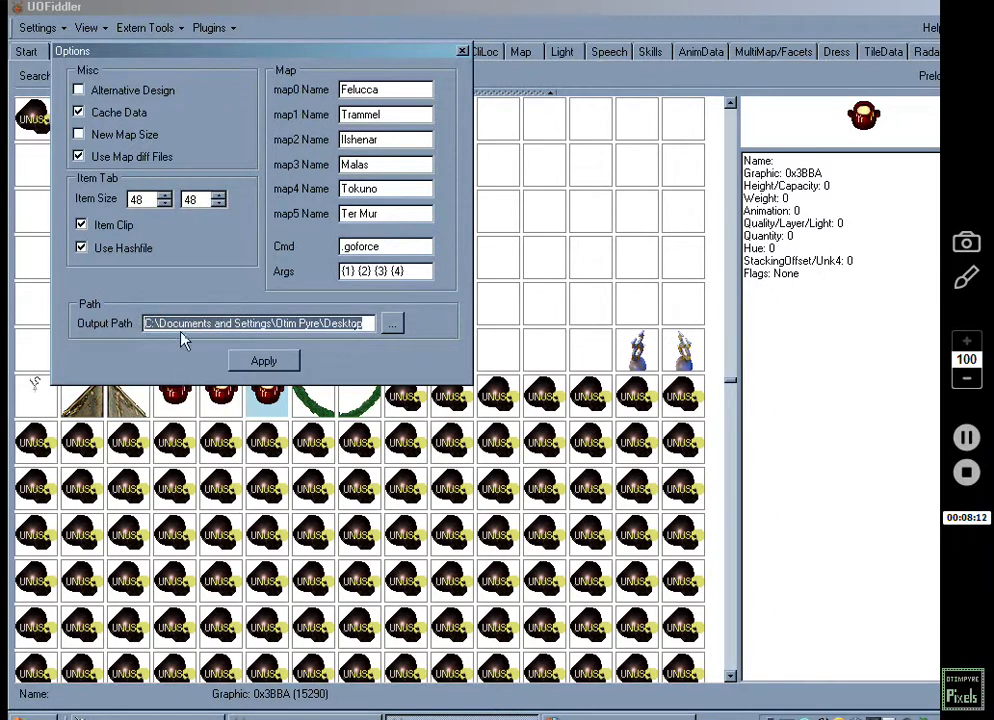
Look at the folder choices for the output path, keep the desktop folder, and apply and close the options.
left_click(370, 324)
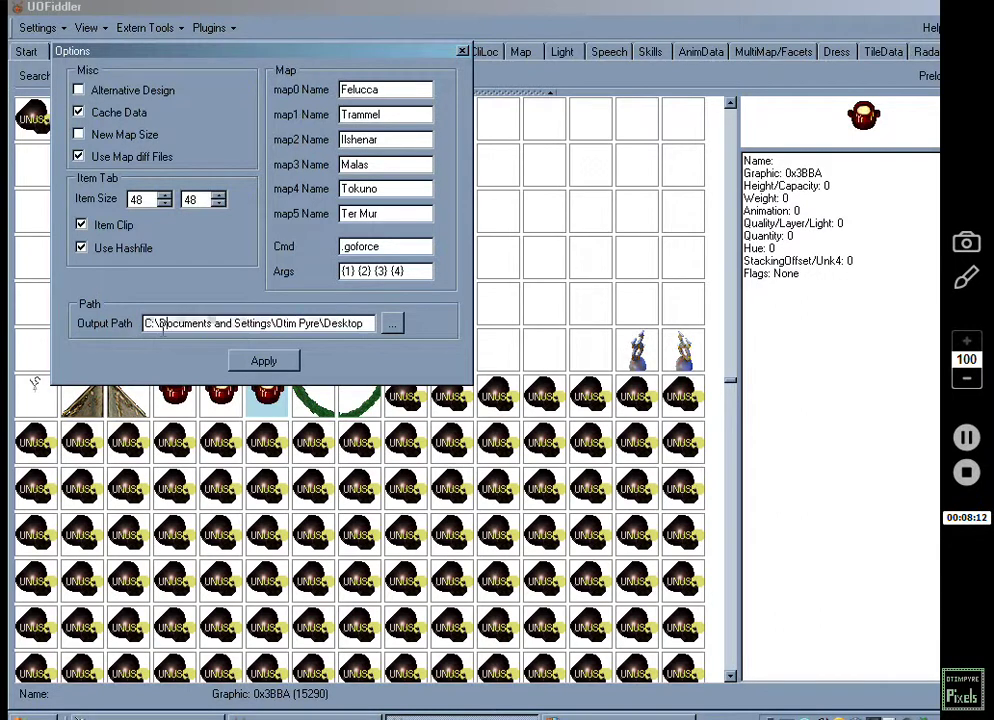
left_click(393, 324)
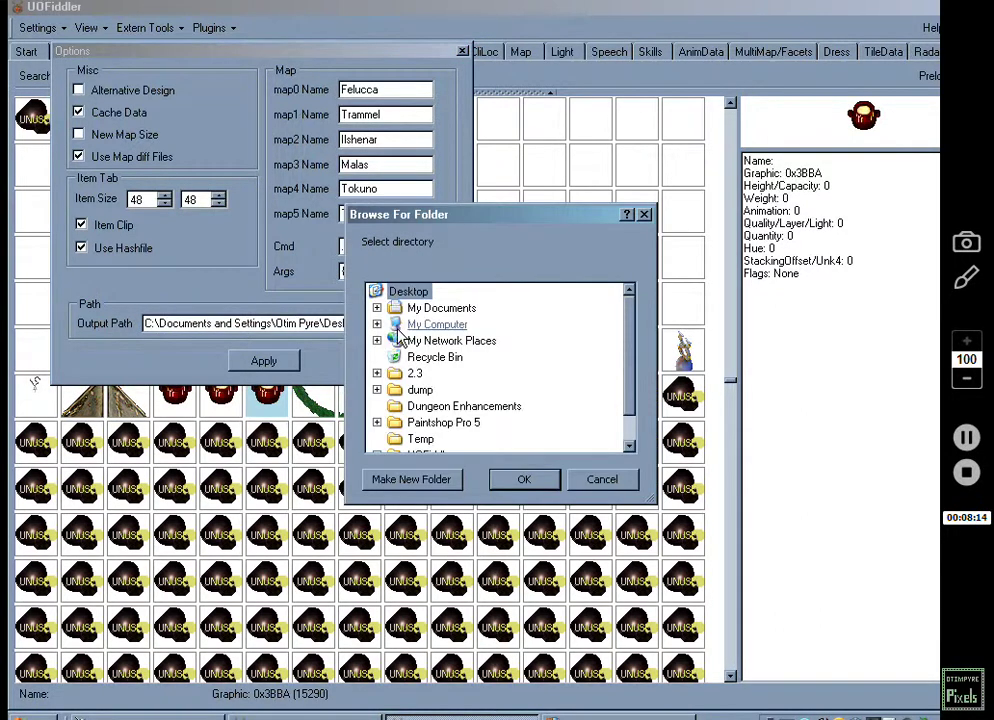
left_click(643, 216)
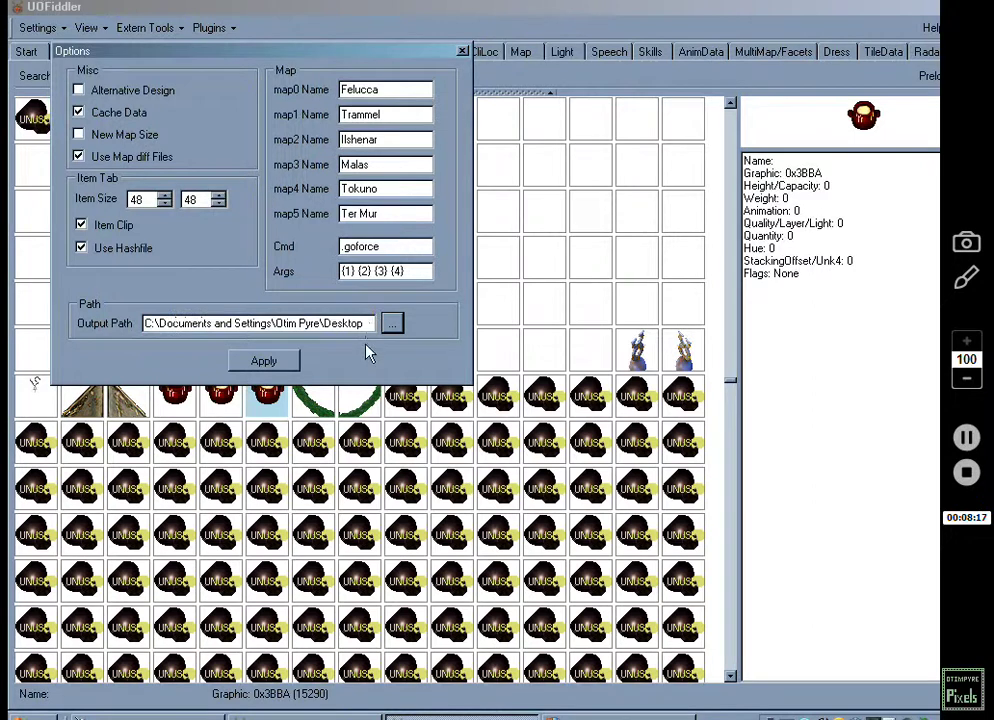
left_click(392, 323)
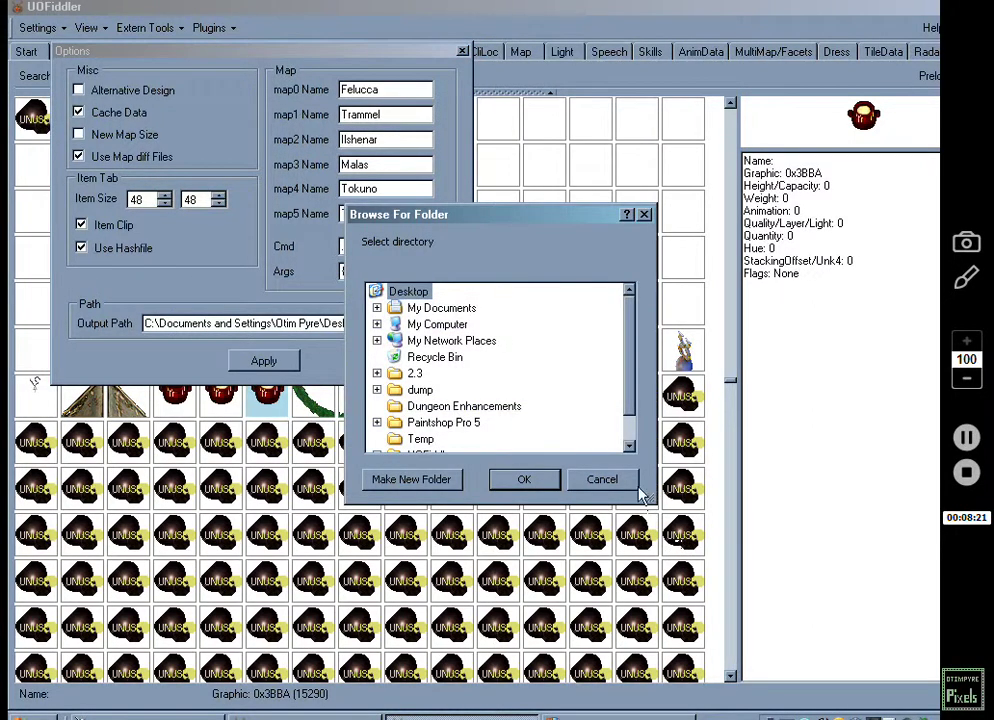
left_click(602, 479)
left_click(262, 366)
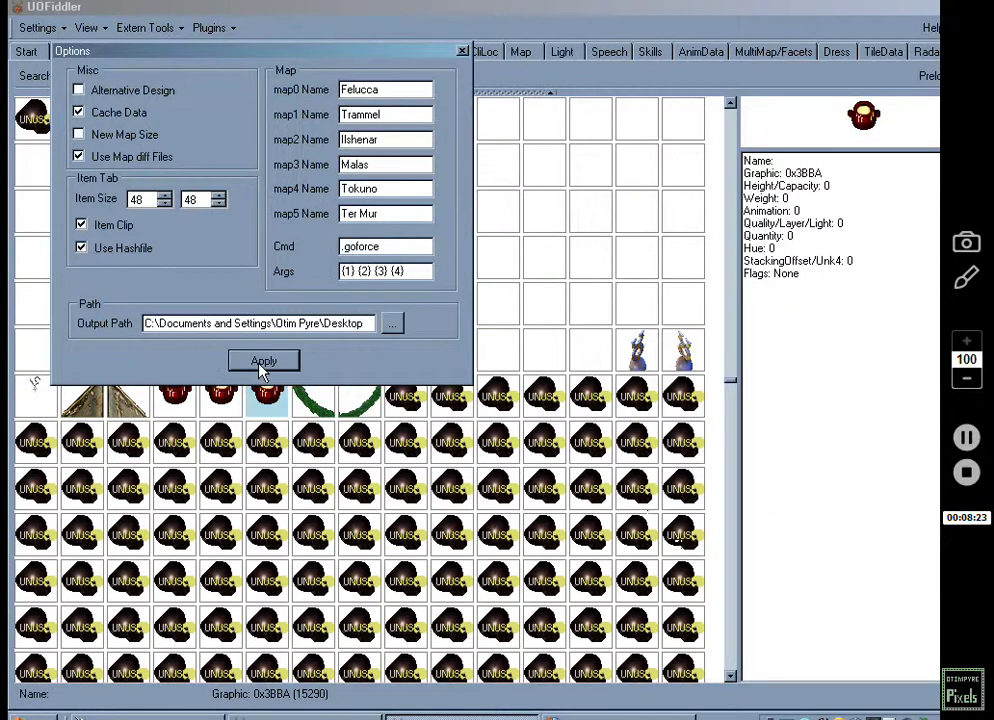
left_click(463, 50)
left_click(308, 351)
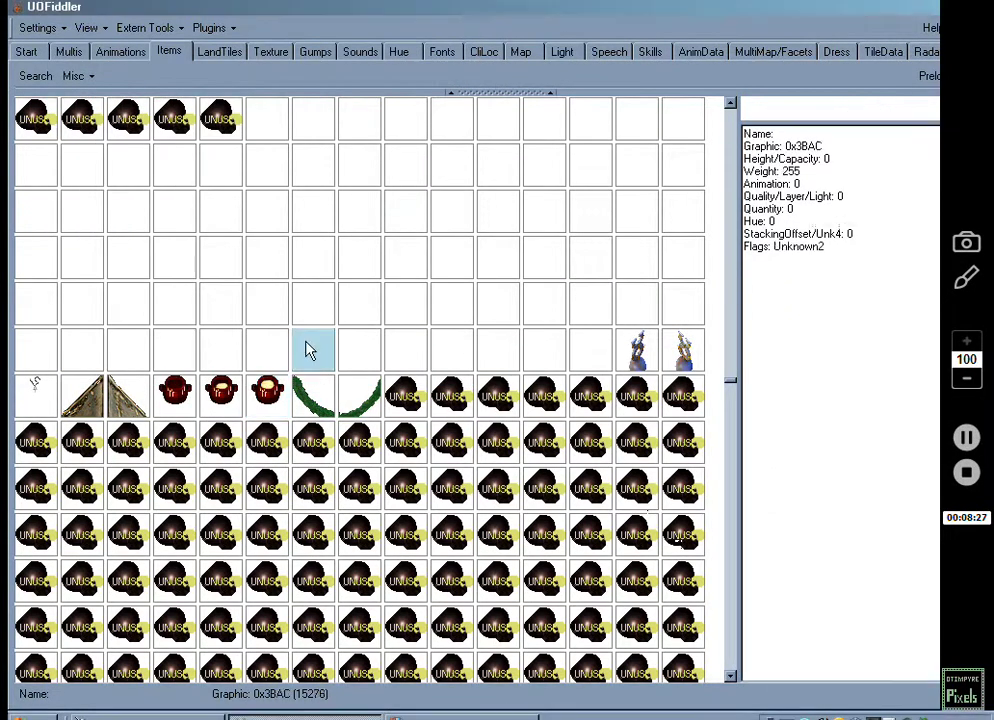
scroll(308, 350, "up", 1)
scroll(308, 351, "up", 3)
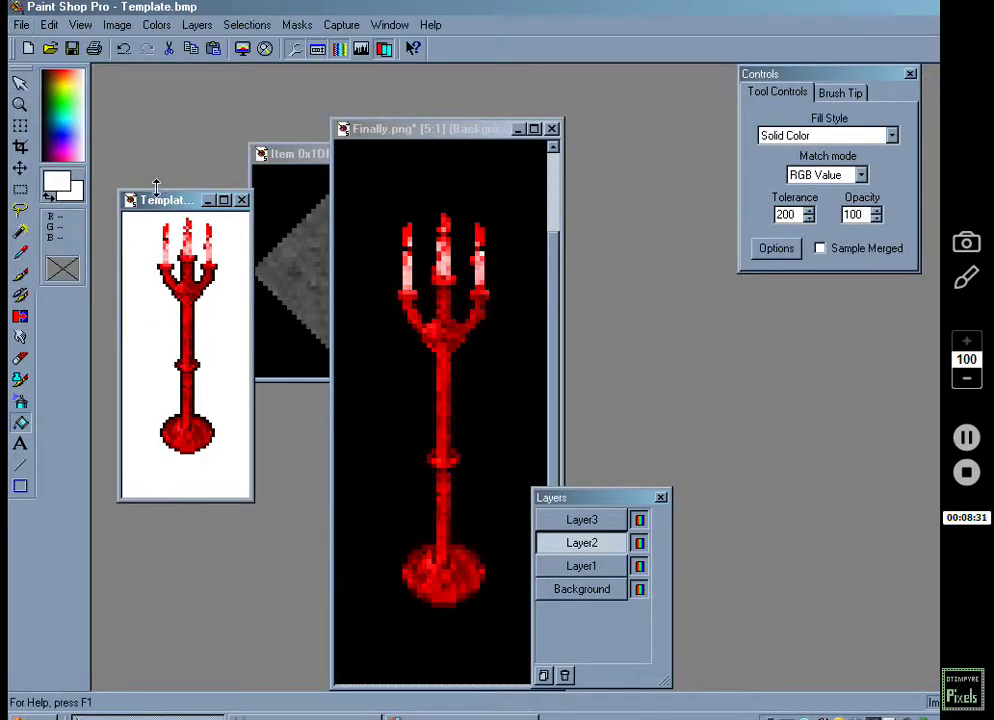
Switch to Paint Shop Pro and save the whitened candelabra to the desktop as a bitmap named Template2.bmp.
left_click(20, 24)
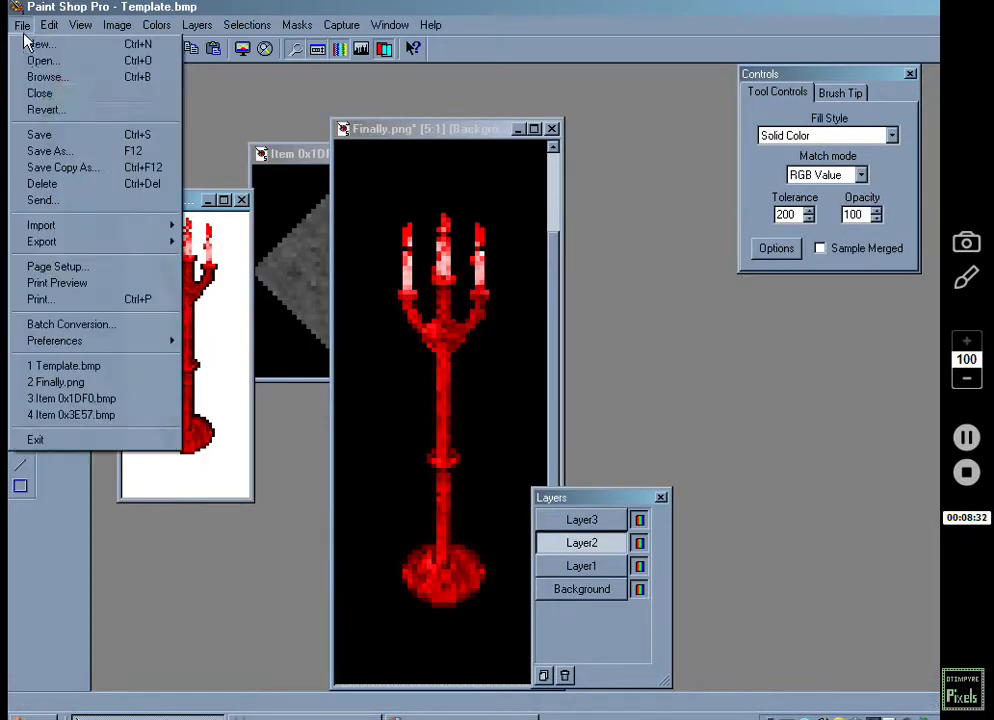
left_click(50, 153)
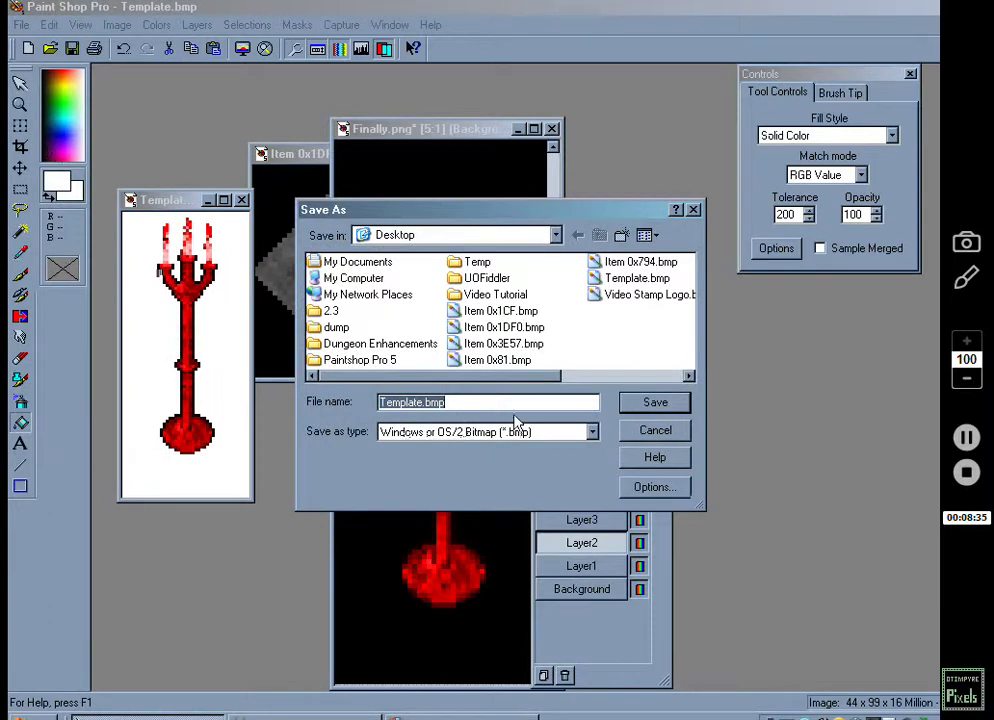
left_click(422, 402)
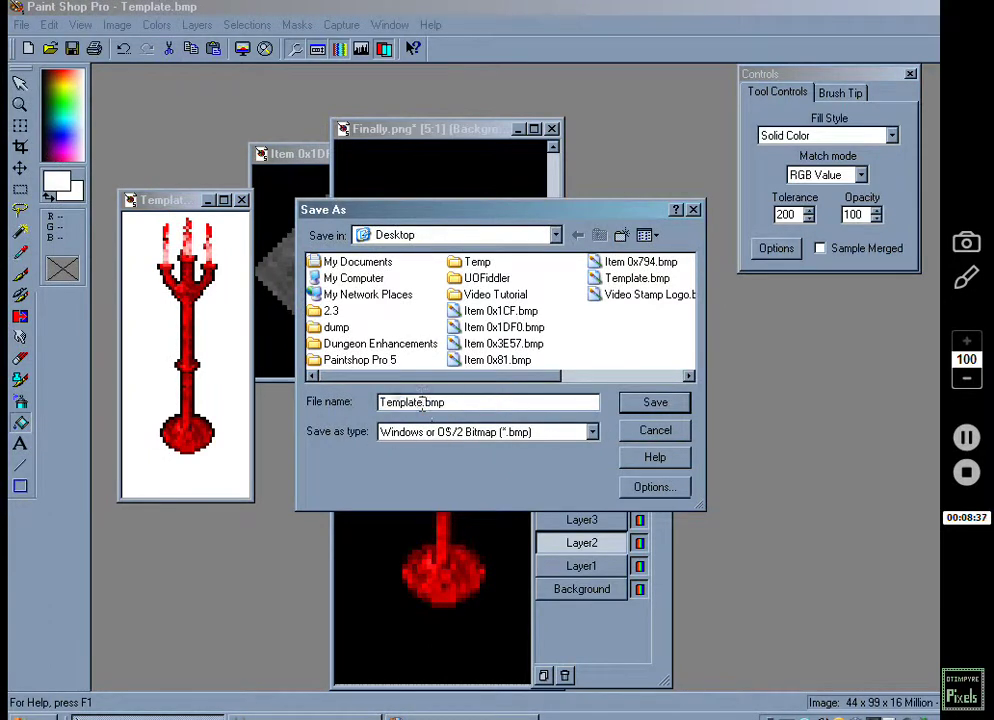
type("2")
left_click(637, 404)
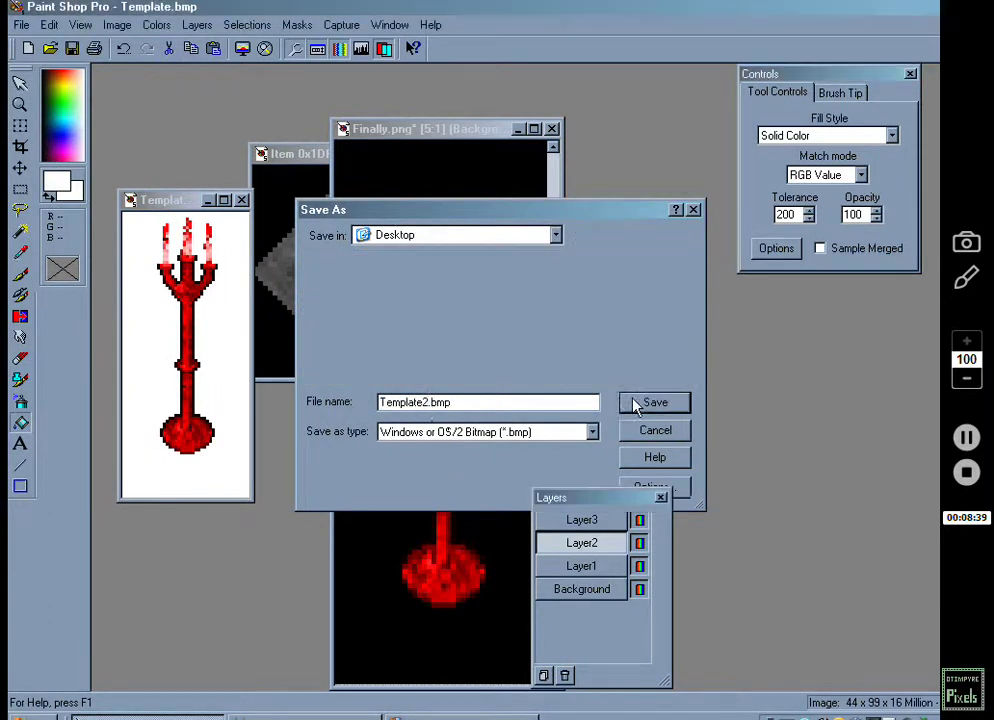
Switch to UOFiddler and replace the art of empty item slot 0x3B60 with Template2.bmp from the desktop.
key("alt+Tab")
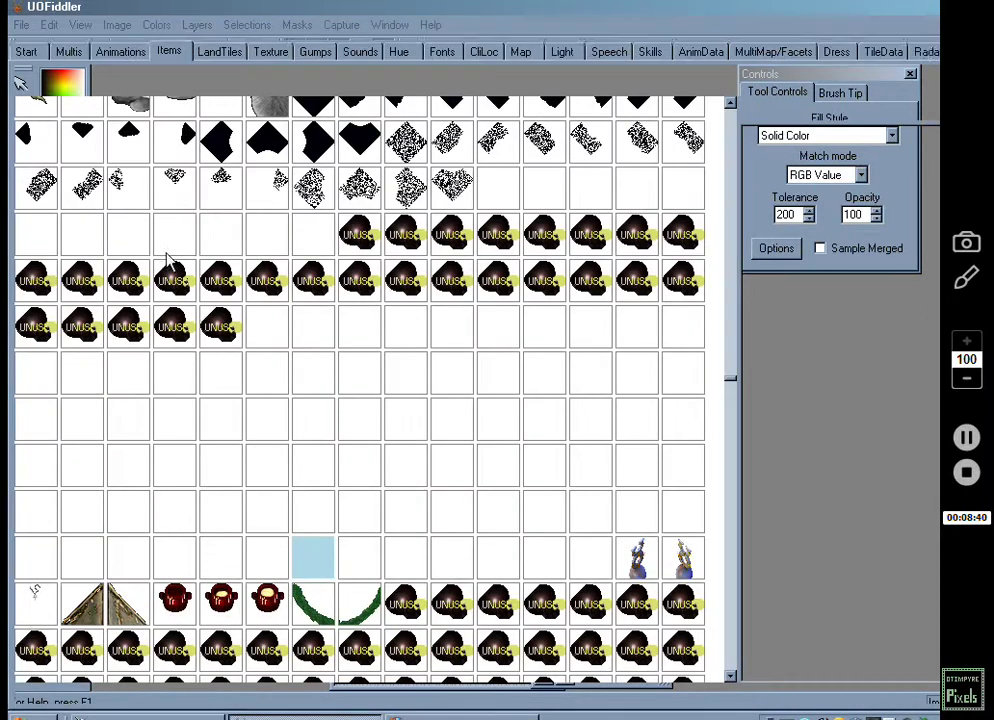
left_click(266, 336)
right_click(266, 333)
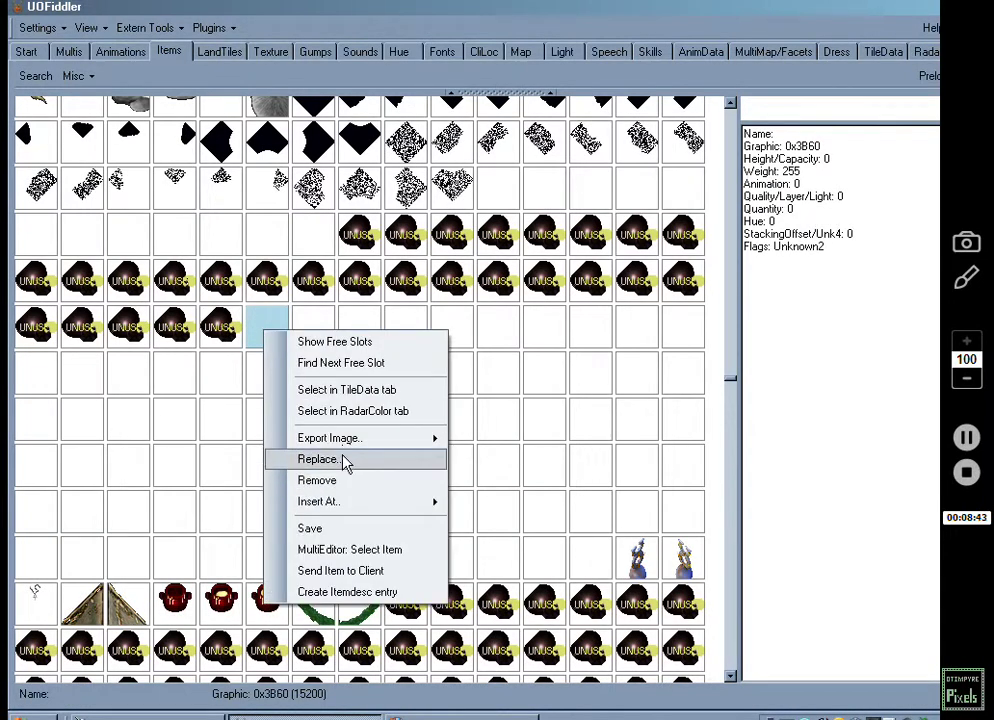
left_click(344, 459)
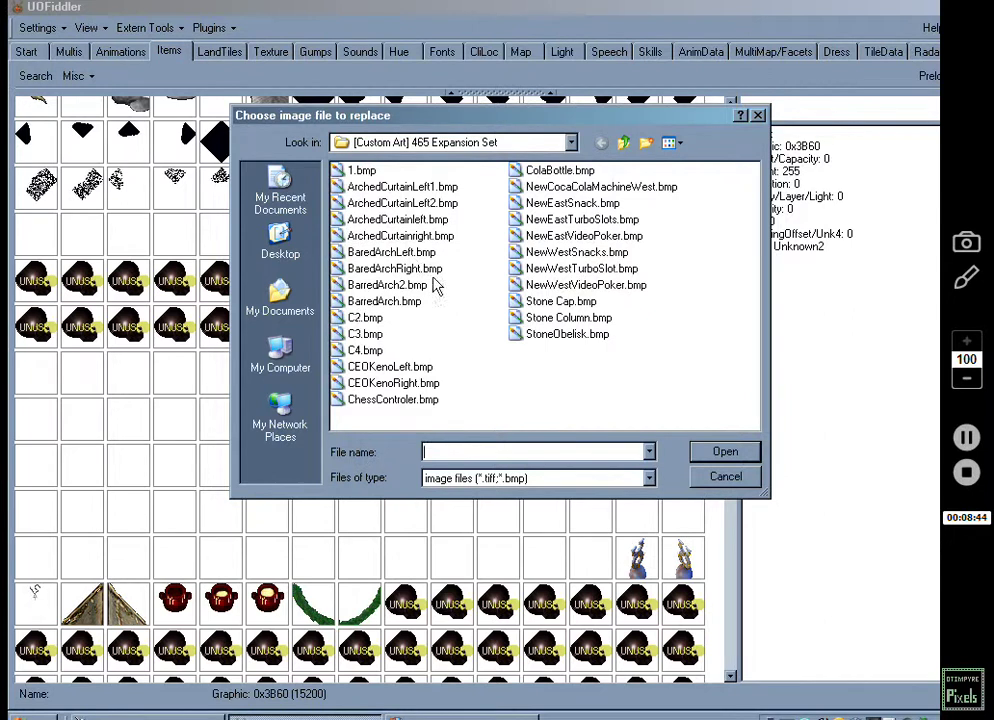
left_click(430, 143)
left_click(430, 143)
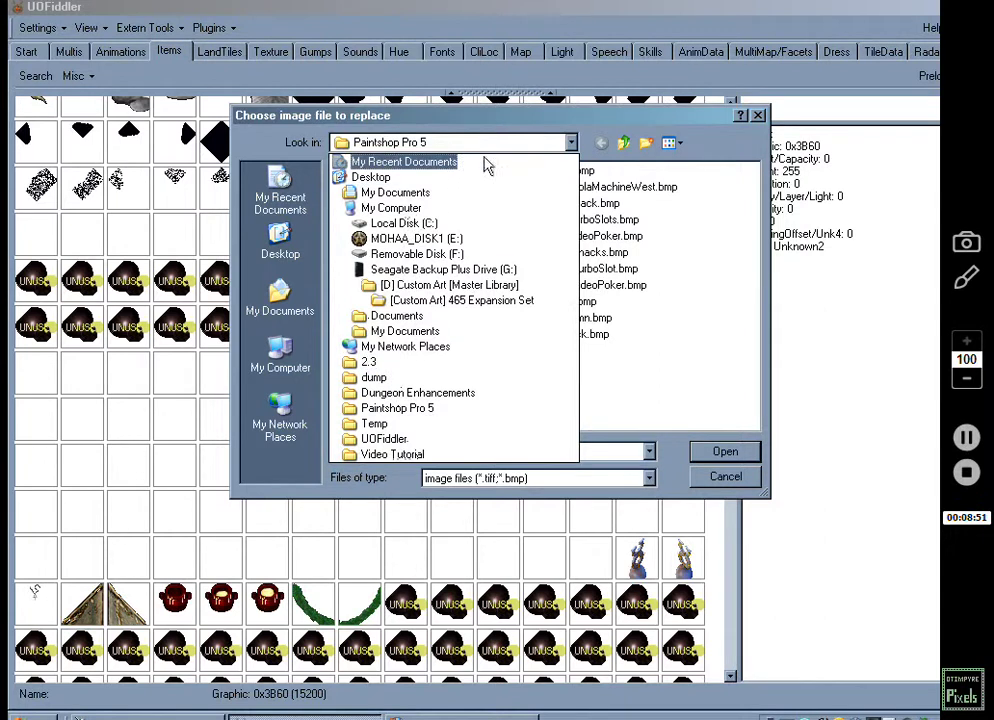
left_click(667, 145)
left_click(566, 144)
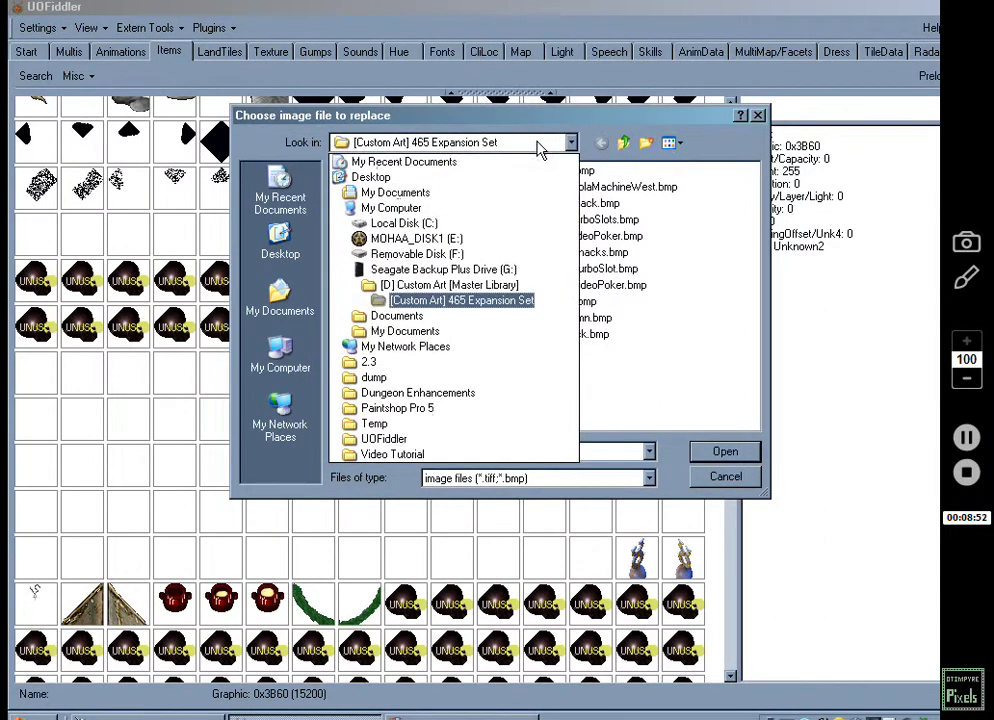
left_click(368, 175)
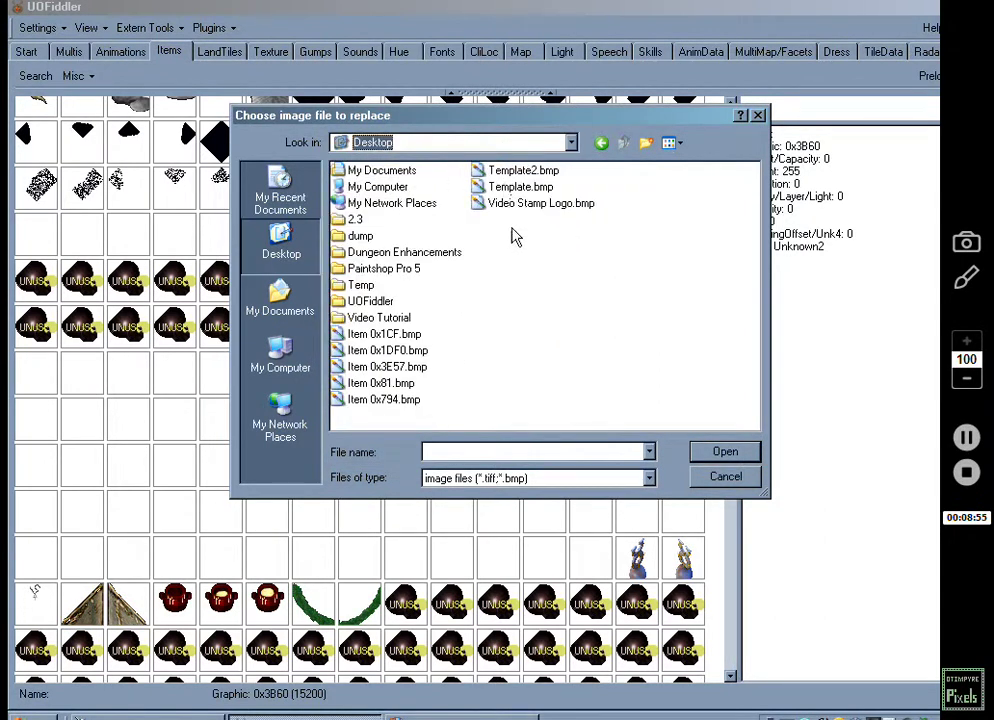
left_click(538, 187)
left_click(550, 169)
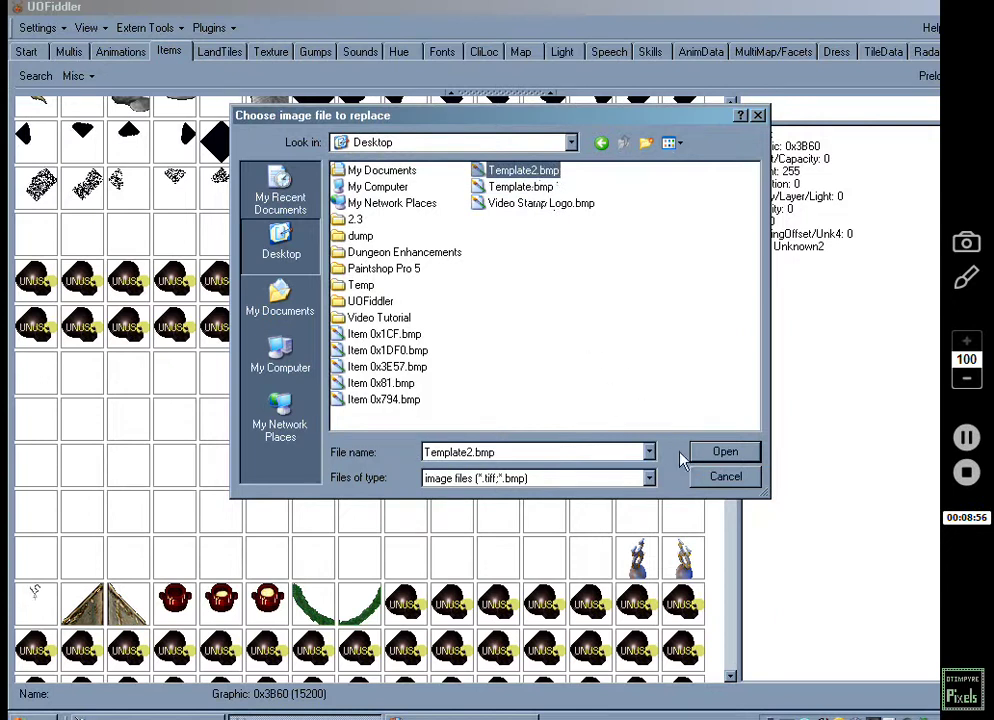
left_click(712, 453)
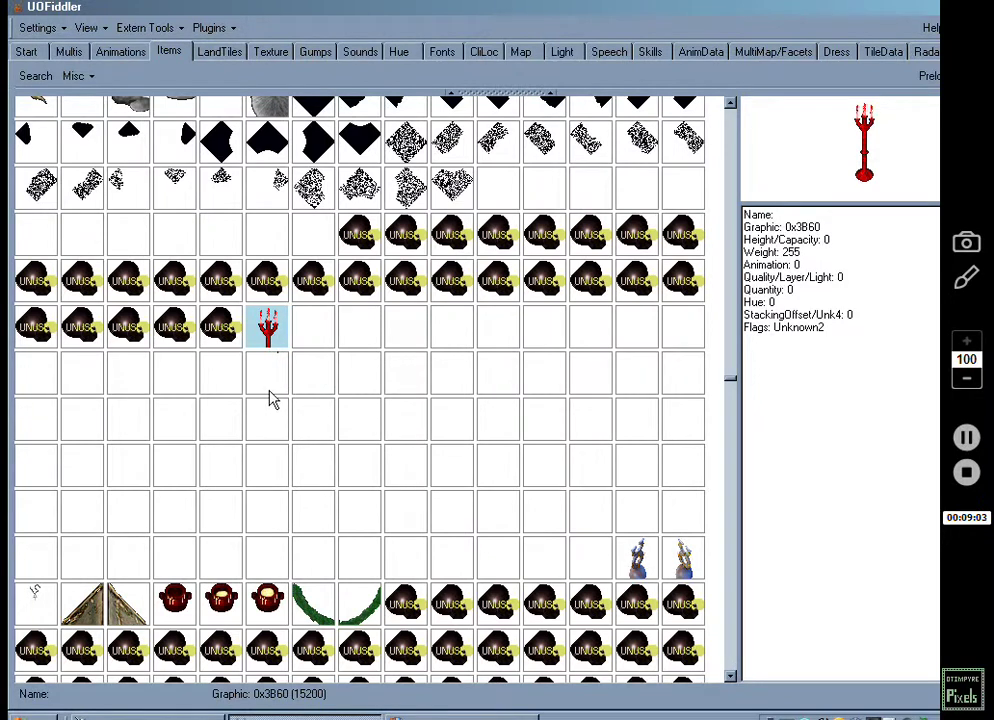
Examine the candelabra item in slot 0x3B60 and compare it with the unused and translucent items in the rows above.
scroll(272, 399, "down", 1)
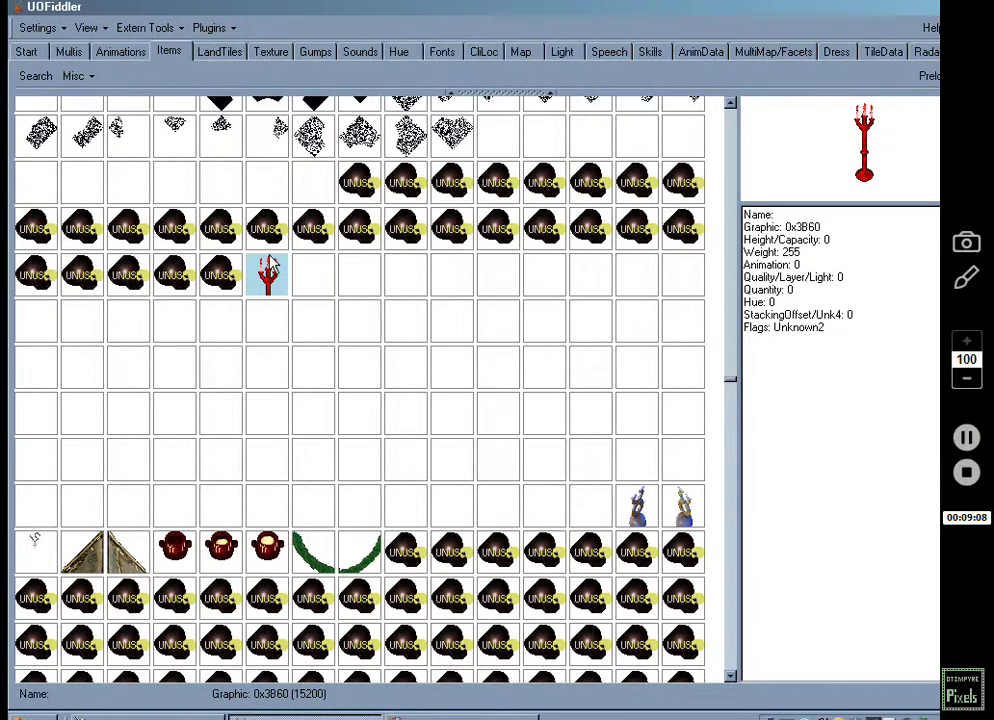
scroll(275, 310, "up", 1)
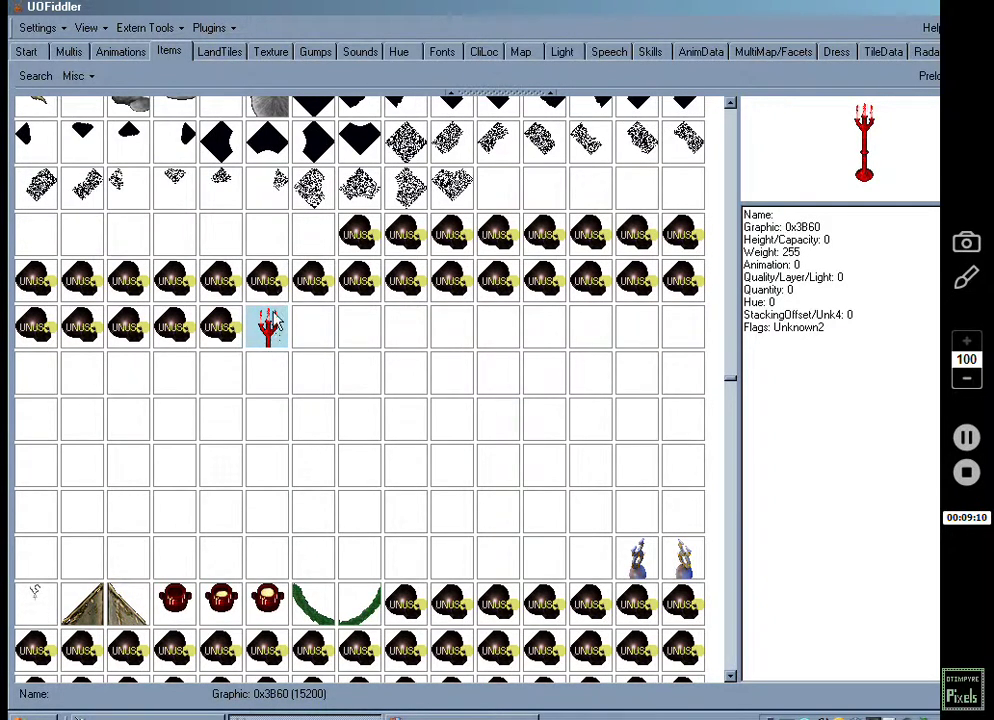
left_click(272, 285)
left_click(309, 277)
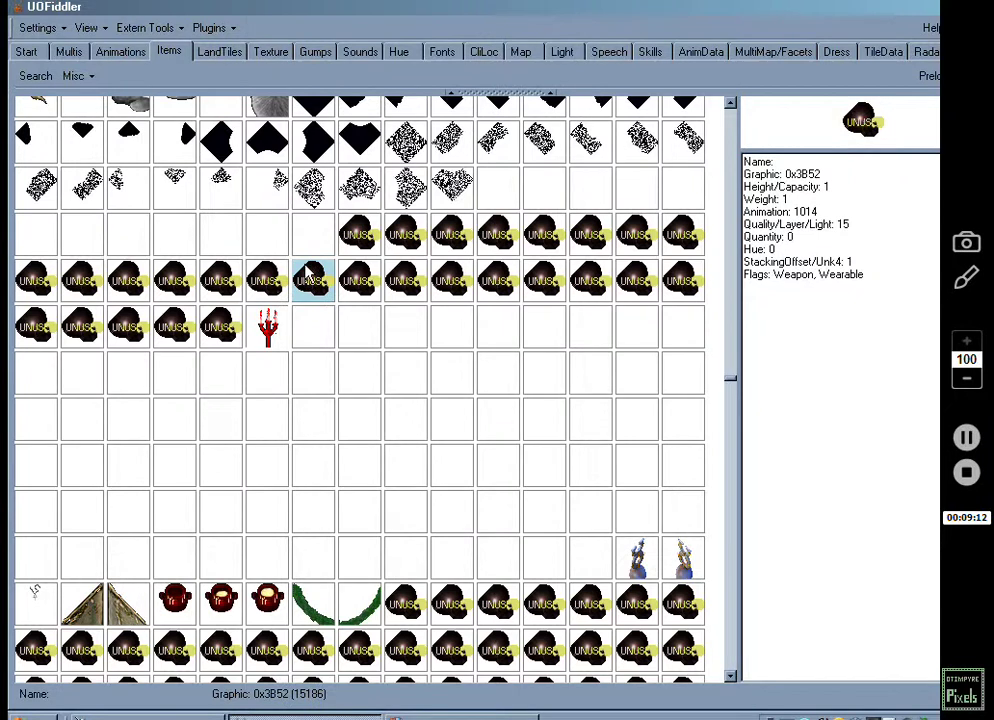
left_click(330, 196)
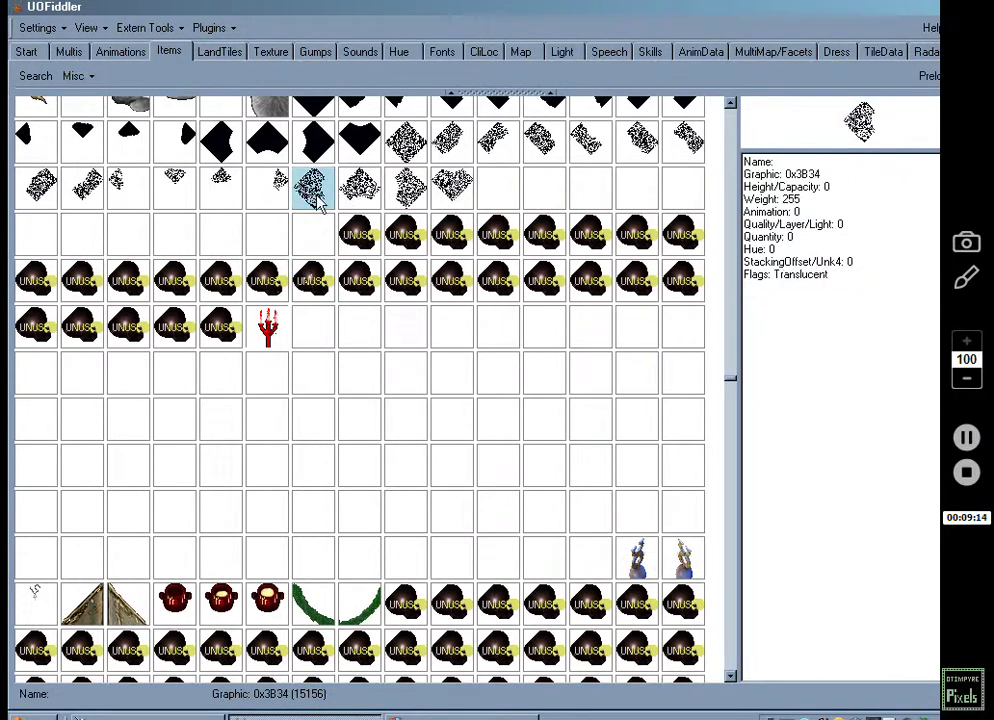
left_click(365, 192)
left_click(408, 189)
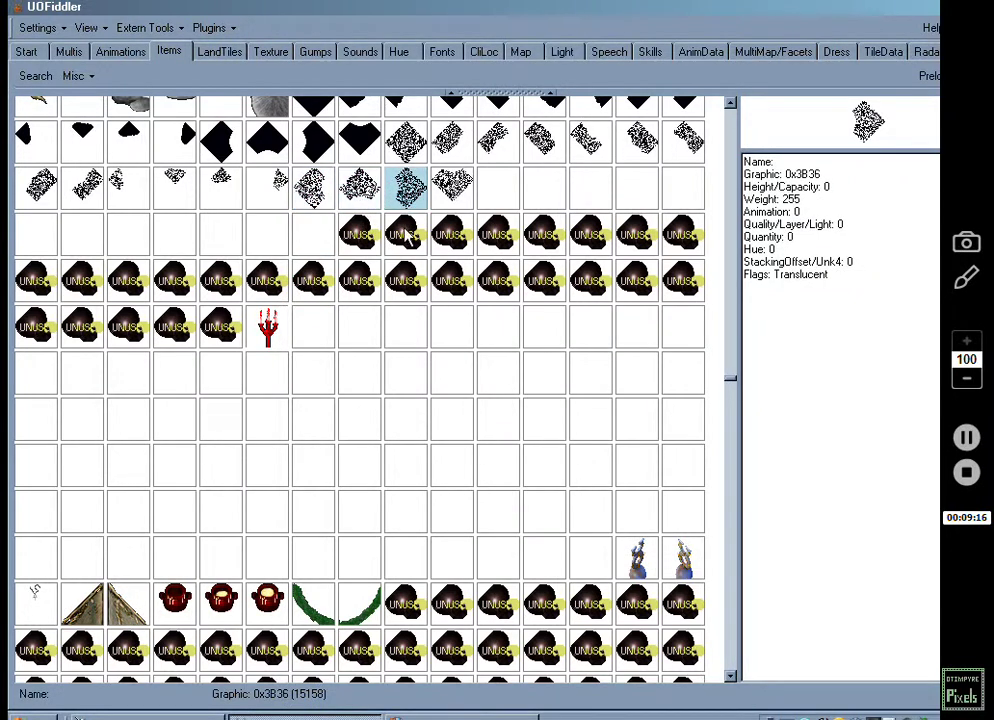
left_click(442, 198)
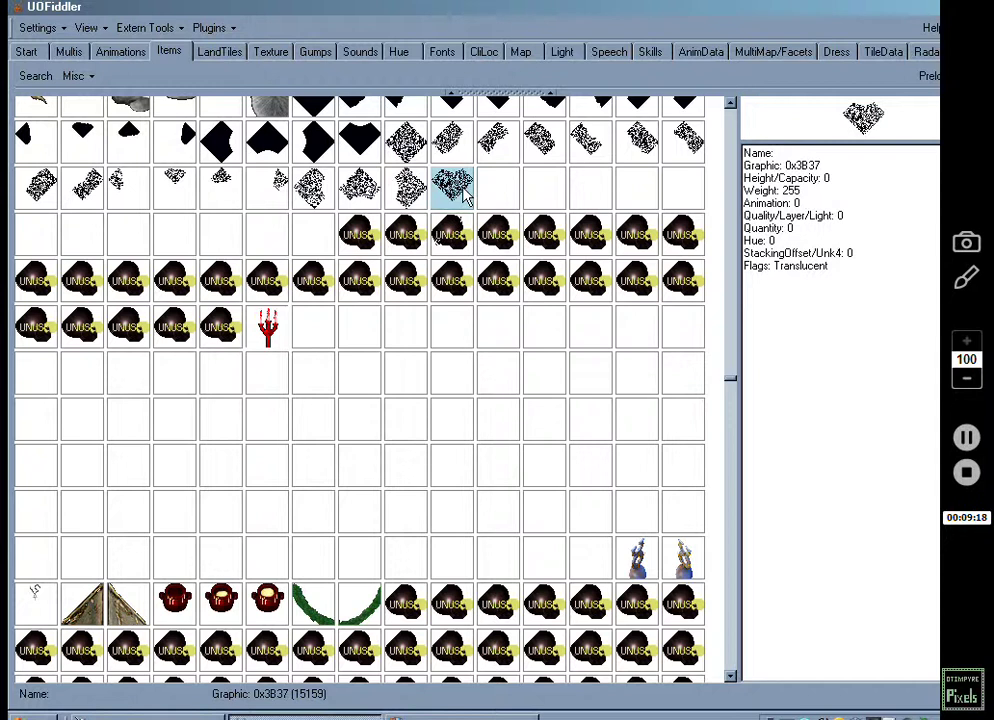
scroll(284, 359, "up", 1)
left_click(268, 375)
scroll(296, 313, "up", 1)
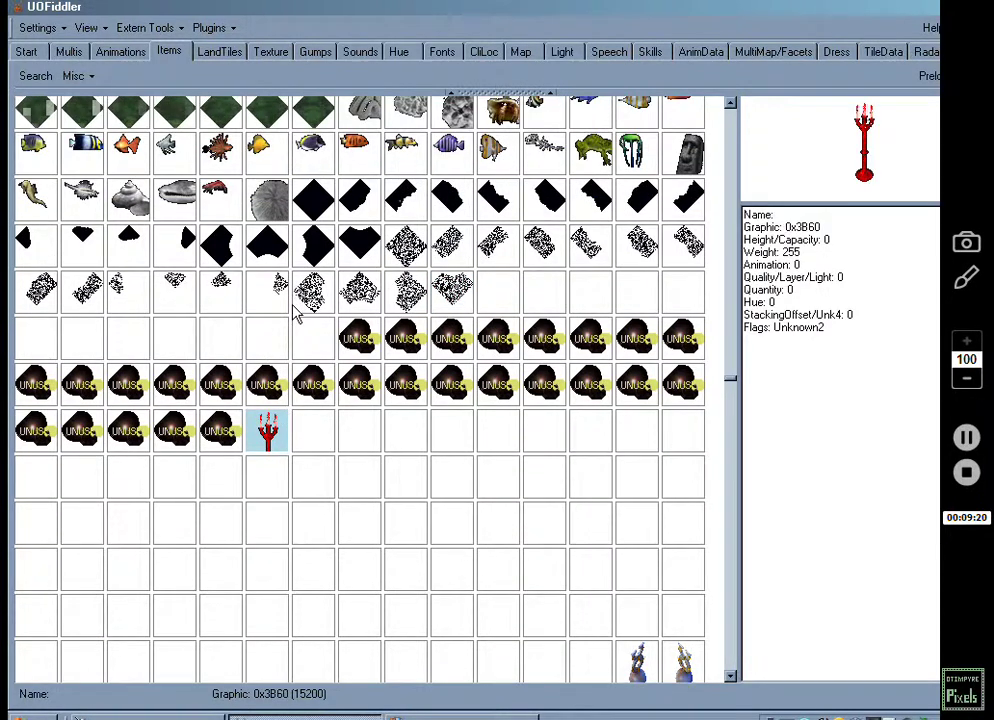
scroll(296, 313, "up", 3)
scroll(343, 370, "down", 5)
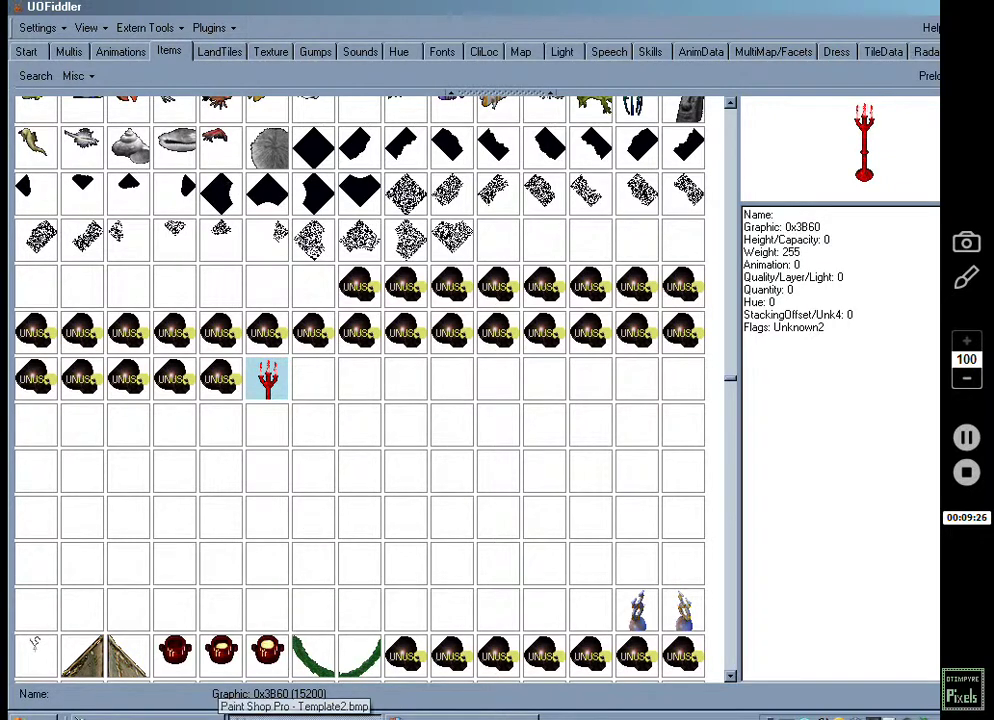
Switch to Paint Shop Pro, move the Template2.bmp window aside, and view it alongside the original Finally.png image.
left_click(232, 716)
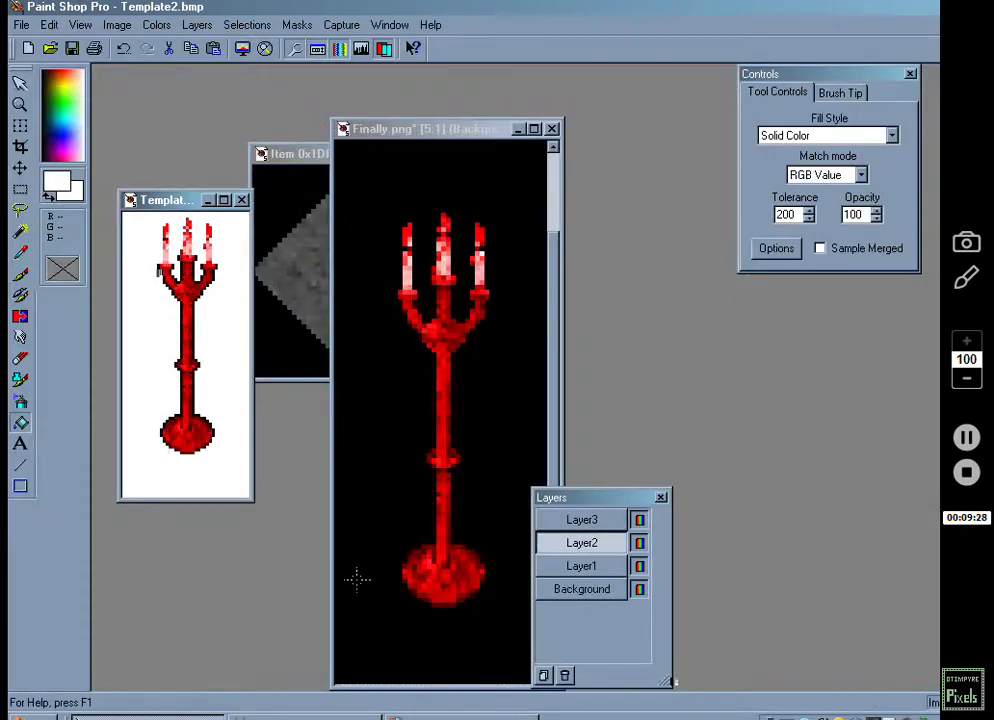
left_click_drag(160, 206, 156, 100)
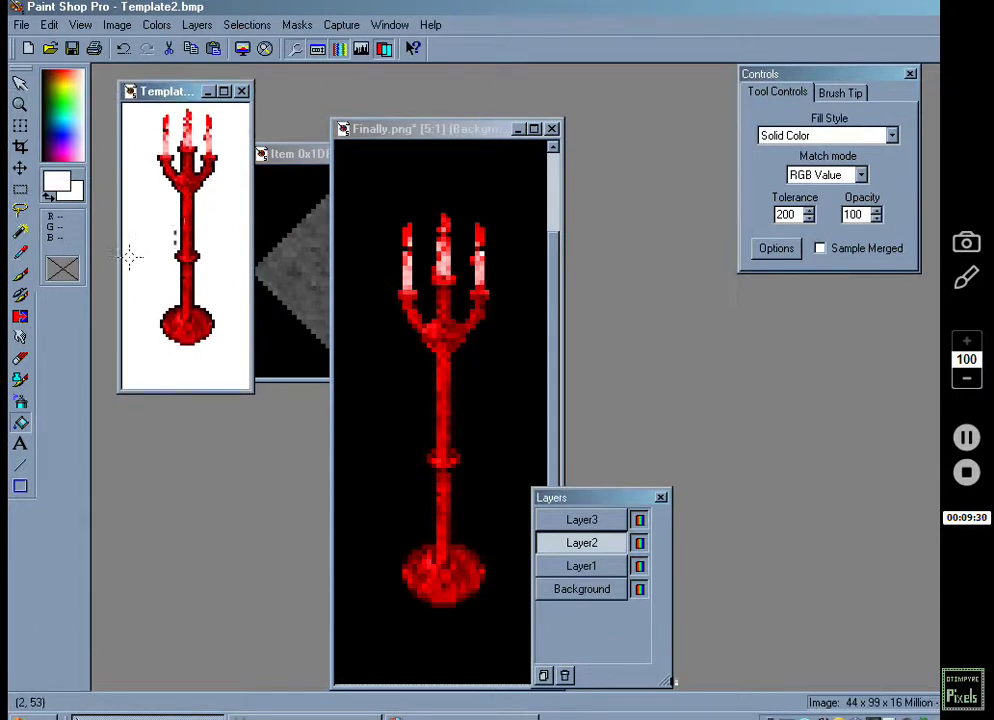
scroll(155, 269, "down", 1)
left_click(423, 131)
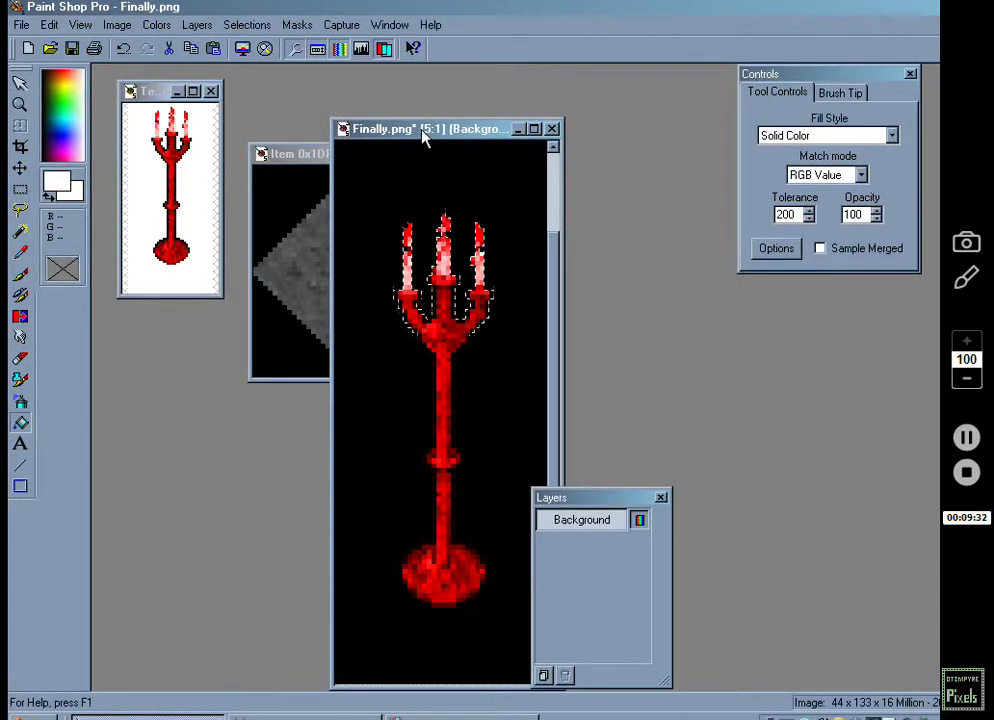
scroll(408, 260, "down", 1)
left_click(968, 474)
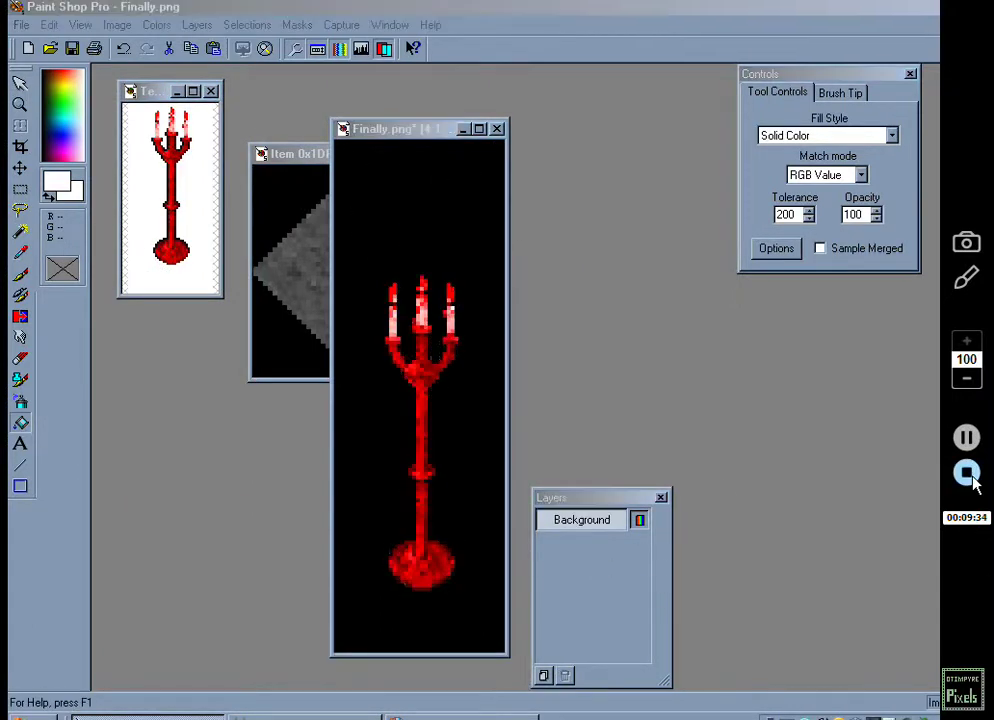